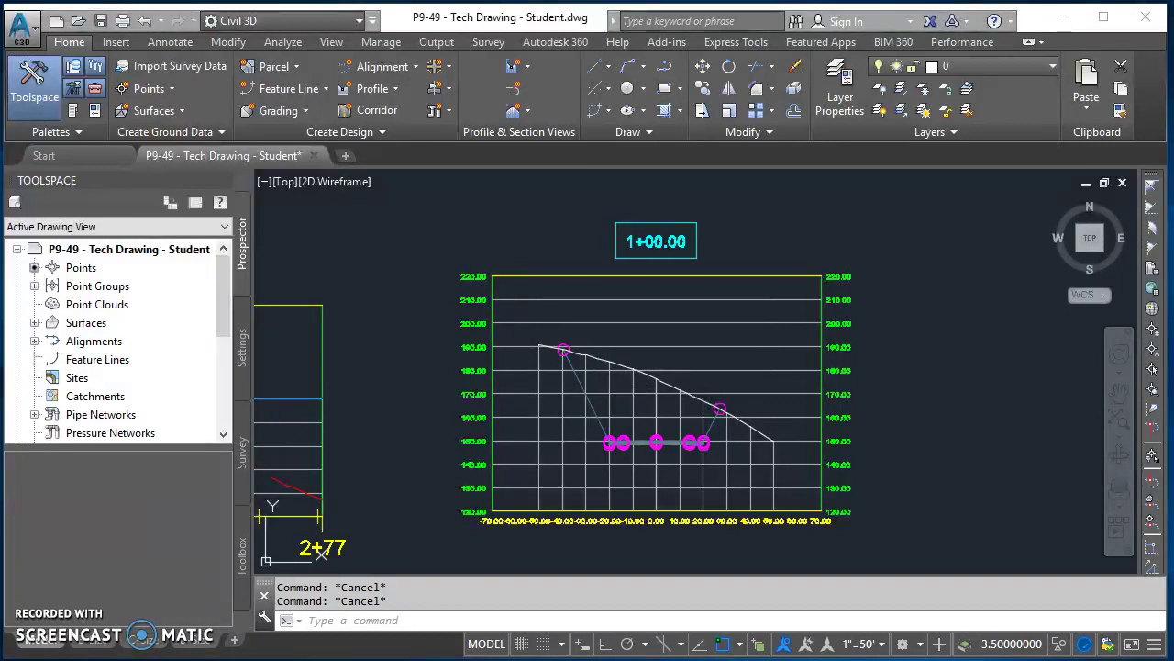
- Examine the corridor section and its point code markers in the 1+00.00 cross section view
{"action": "key", "text": "alt+Tab"}
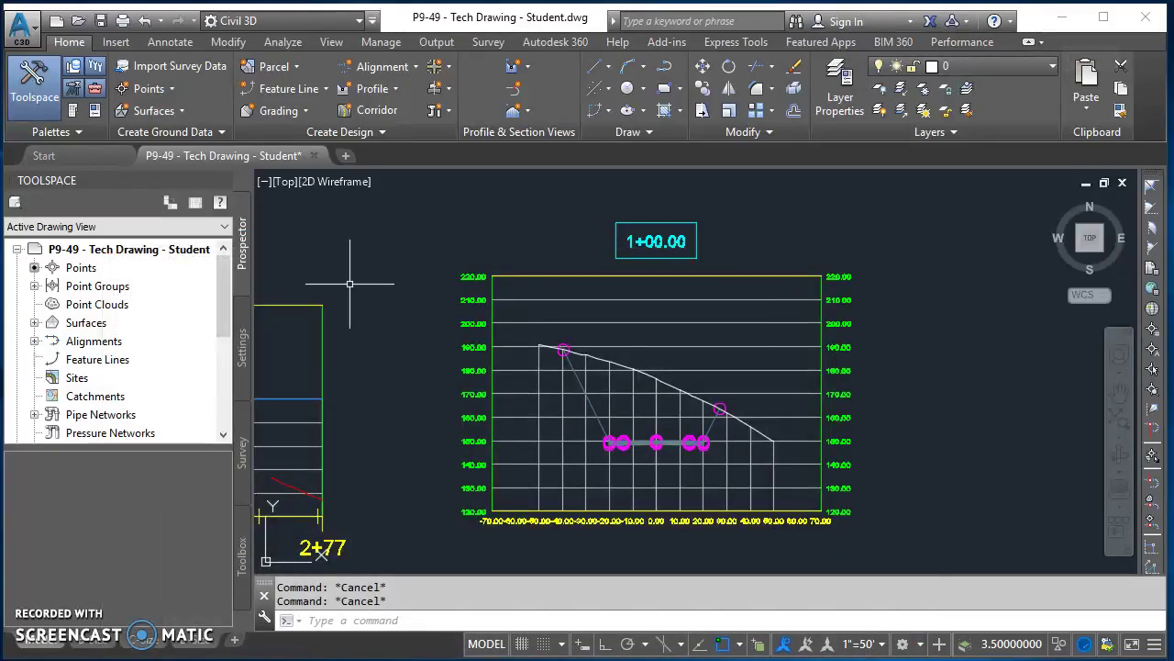
{"action": "mouse_move", "coordinate": [184, 163]}
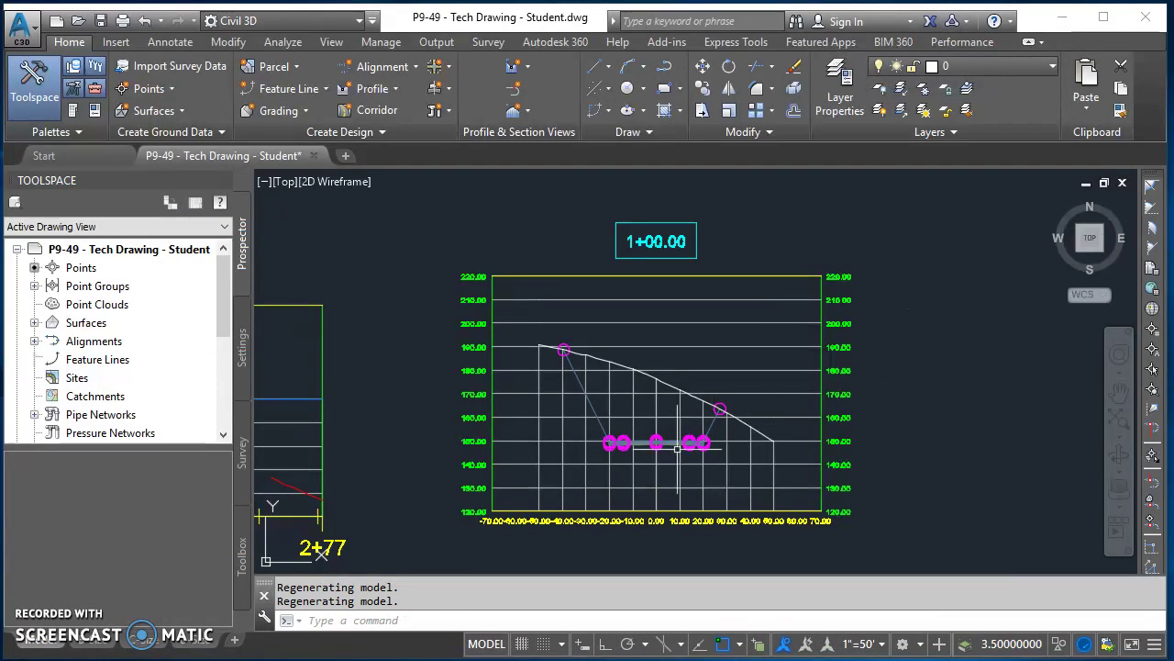
{"action": "scroll", "coordinate": [655, 450], "scroll_direction": "up", "scroll_amount": 6}
{"action": "middle_click_drag", "start_coordinate": [614, 435], "coordinate": [747, 482]}
{"action": "scroll", "coordinate": [730, 476], "scroll_direction": "up", "scroll_amount": 4}
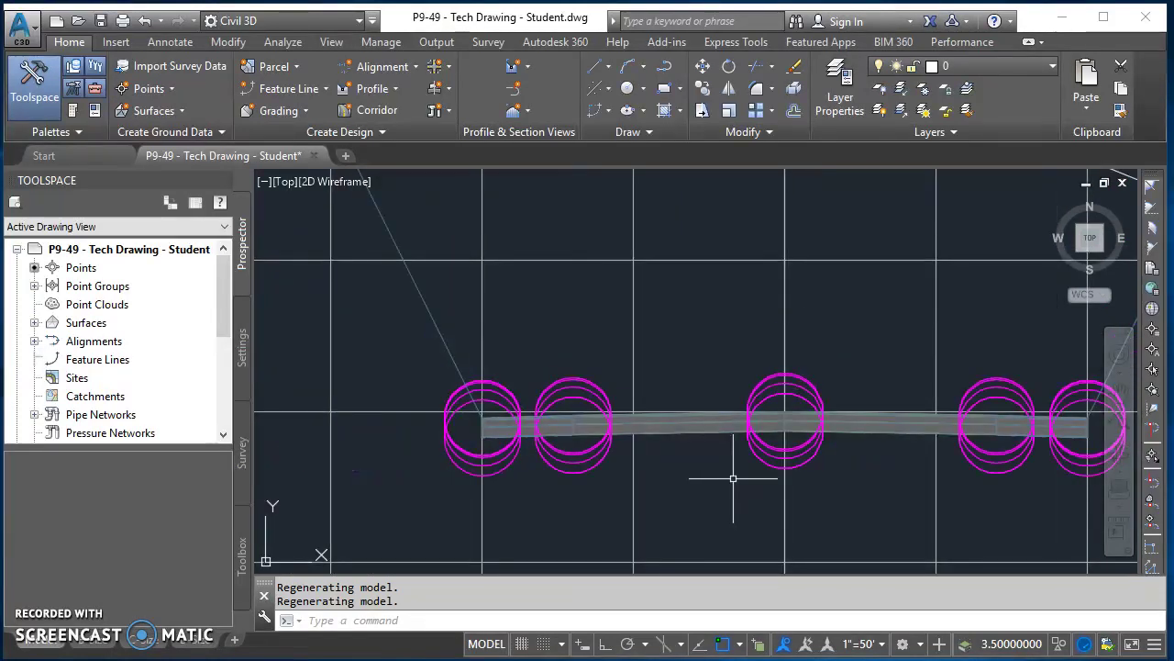
{"action": "scroll", "coordinate": [693, 438], "scroll_direction": "up", "scroll_amount": 4}
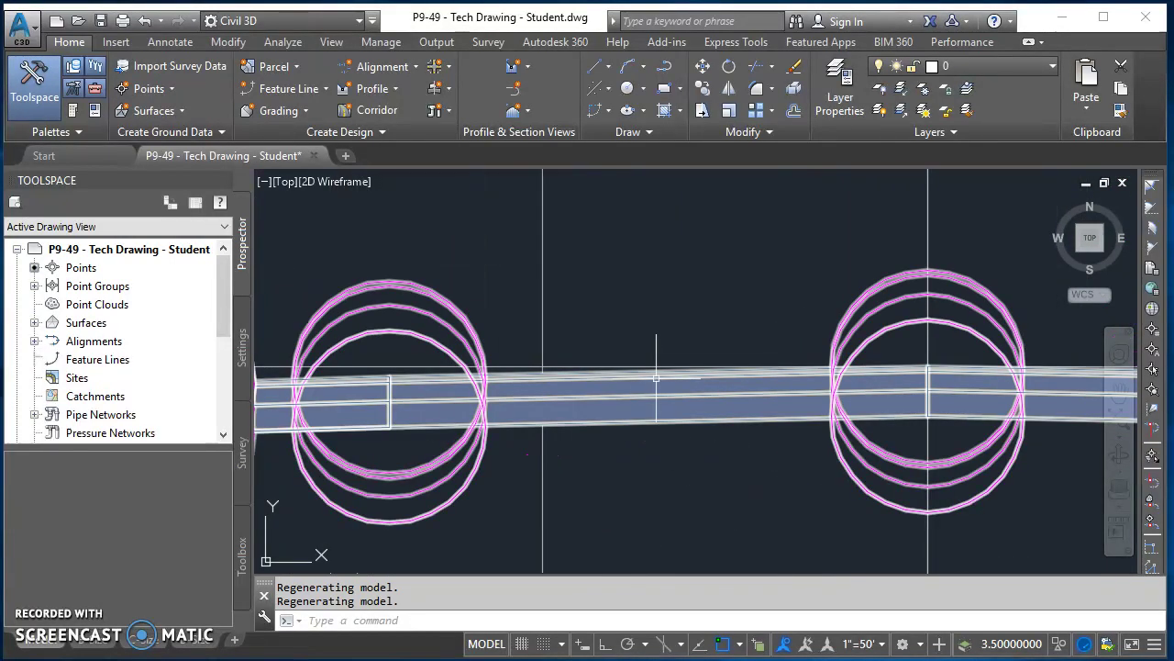
{"action": "scroll", "coordinate": [501, 488], "scroll_direction": "down", "scroll_amount": 10}
{"action": "middle_click_drag", "start_coordinate": [501, 488], "coordinate": [680, 486]}
{"action": "scroll", "coordinate": [637, 472], "scroll_direction": "up", "scroll_amount": 5}
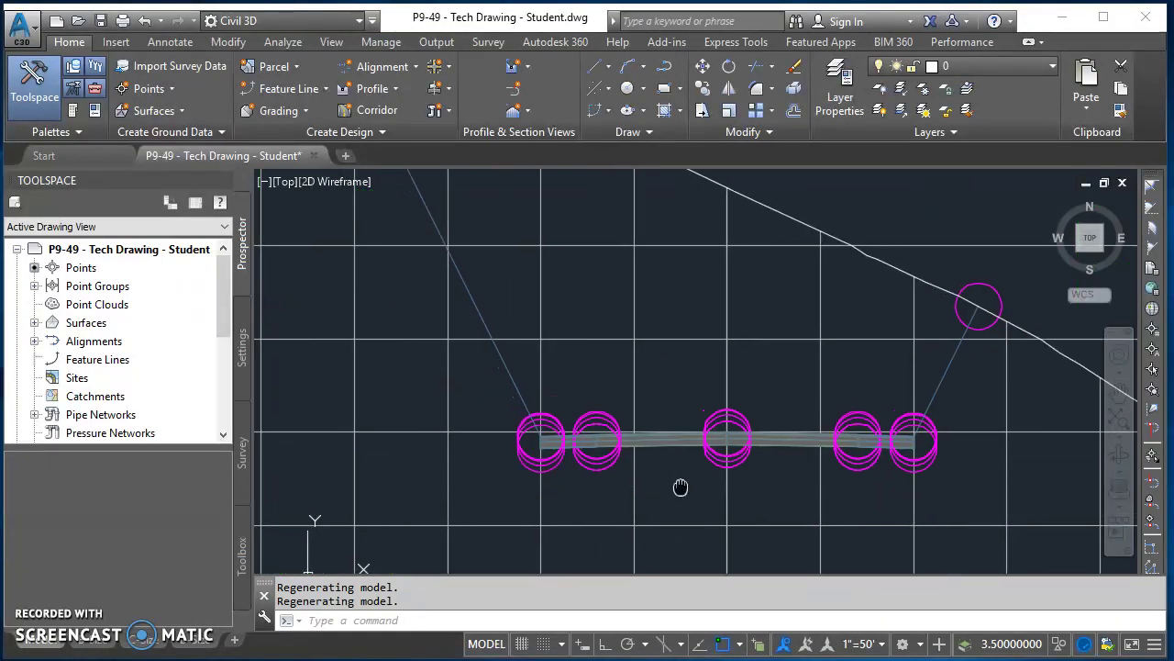
- Open the section properties of the 1+00.00 corridor section and set its object style to All Codes
{"action": "left_click", "coordinate": [657, 444]}
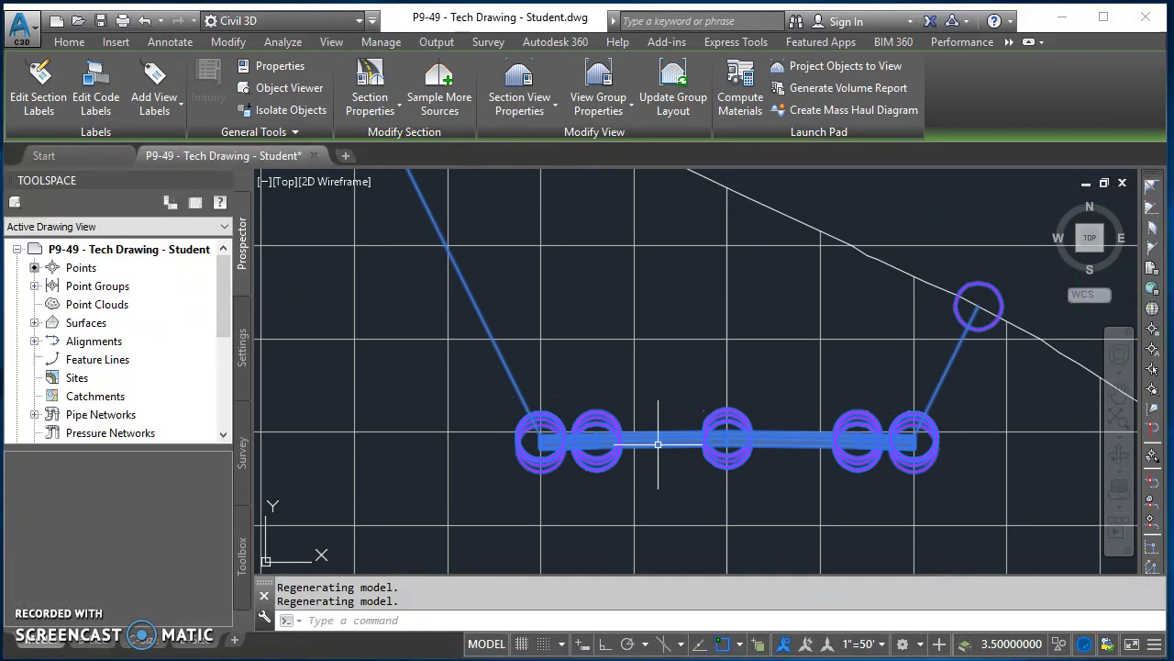
{"action": "left_click", "coordinate": [356, 104]}
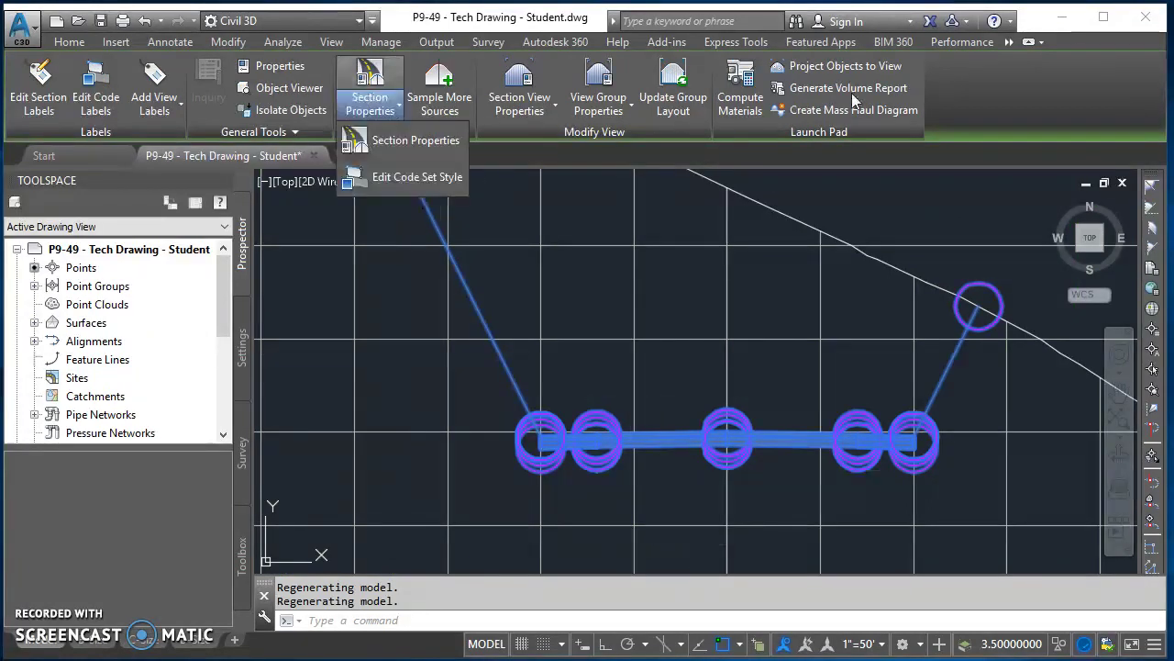
{"action": "left_click", "coordinate": [411, 142]}
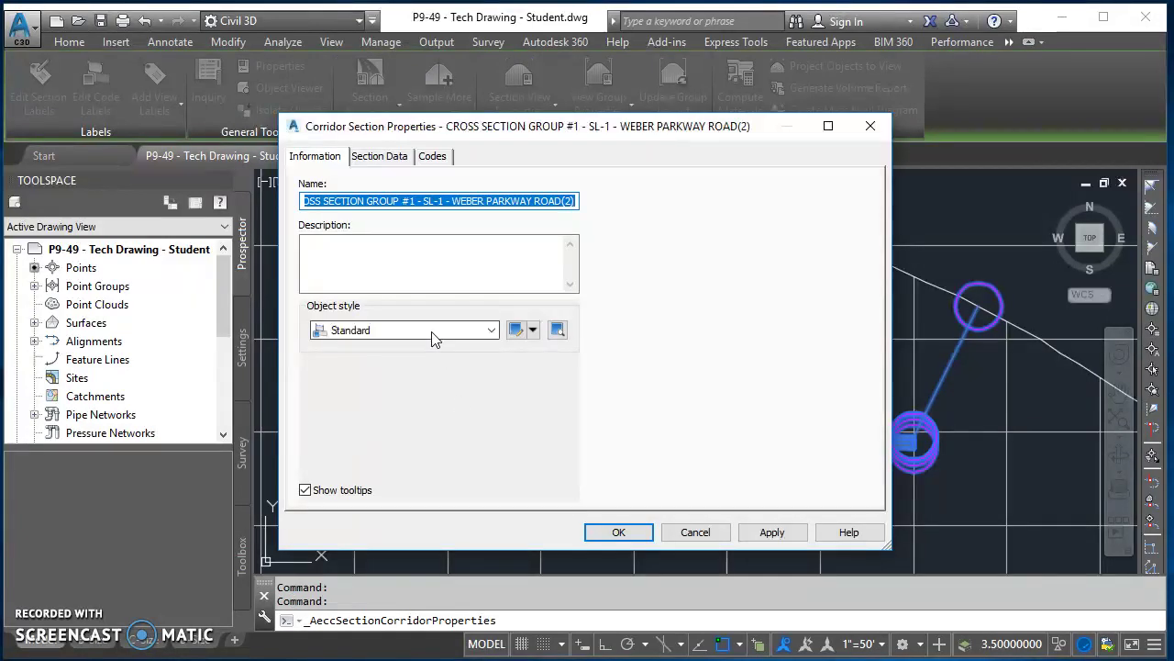
{"action": "left_click", "coordinate": [433, 334]}
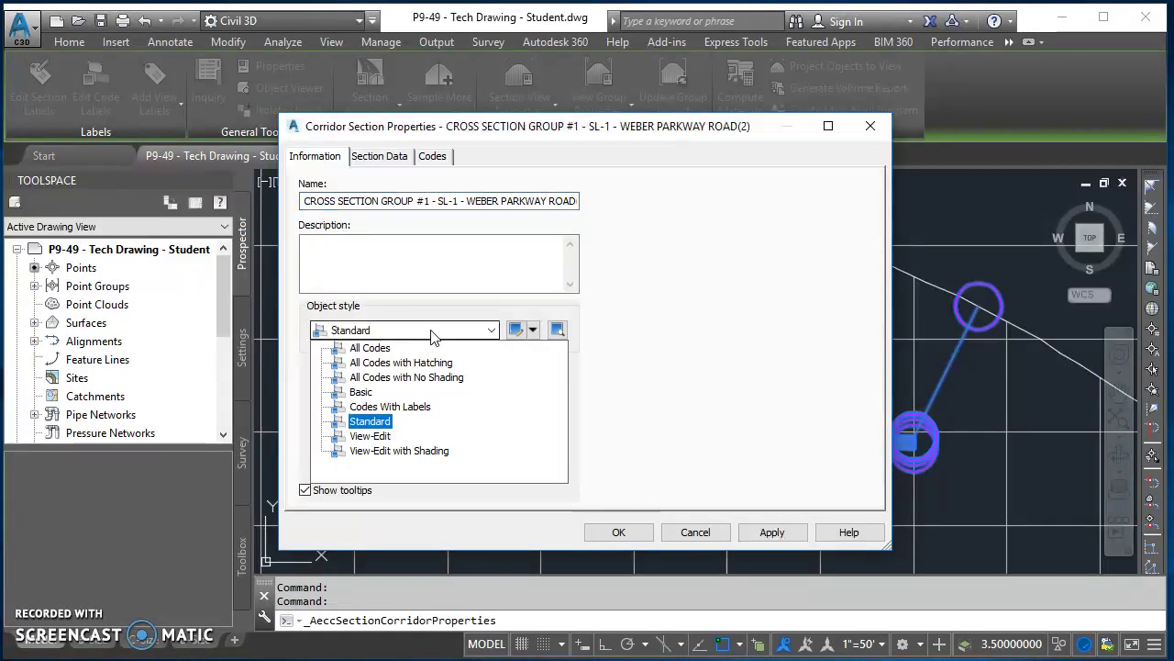
{"action": "left_click", "coordinate": [368, 354]}
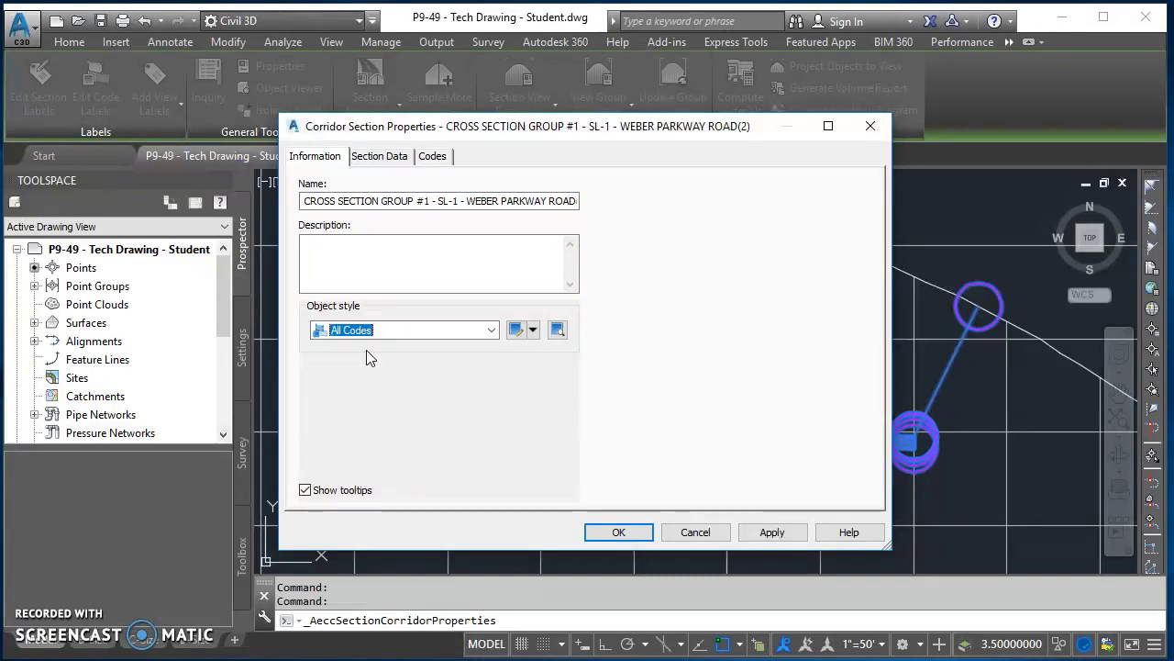
- Copy the All Codes style under the name All Codes - SATC and apply it to the corridor section
{"action": "left_click", "coordinate": [532, 329]}
{"action": "left_click", "coordinate": [557, 371]}
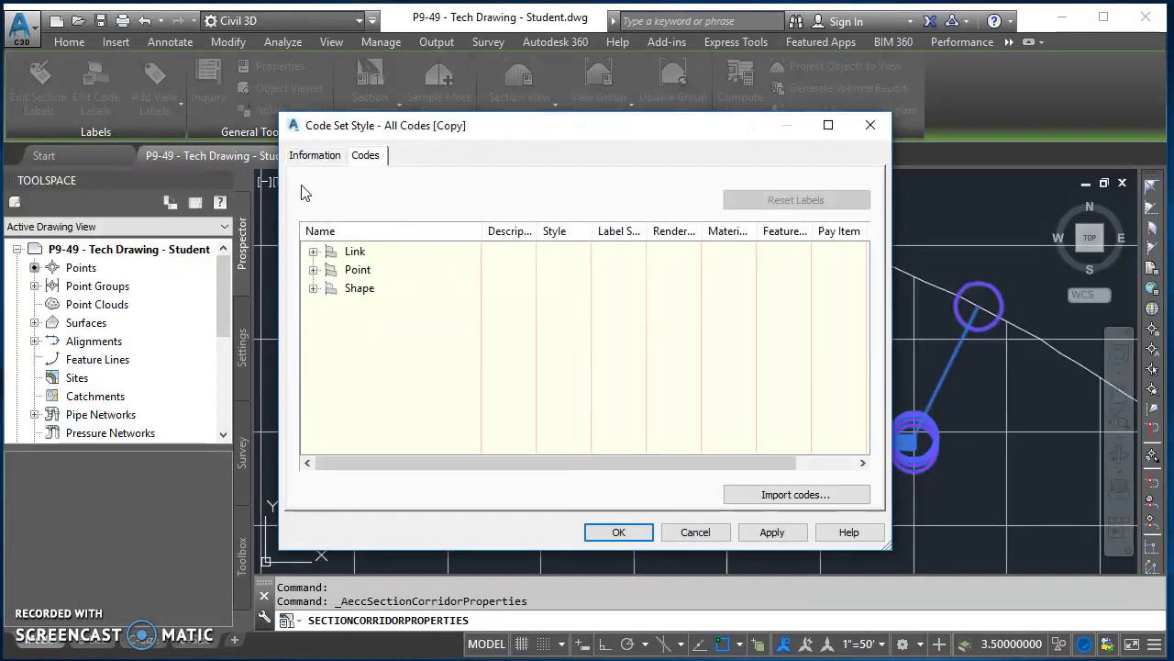
{"action": "left_click", "coordinate": [317, 155]}
{"action": "double_click", "coordinate": [404, 203]}
{"action": "left_click", "coordinate": [405, 204]}
{"action": "double_click", "coordinate": [404, 204]}
{"action": "type", "text": "- SATC"}
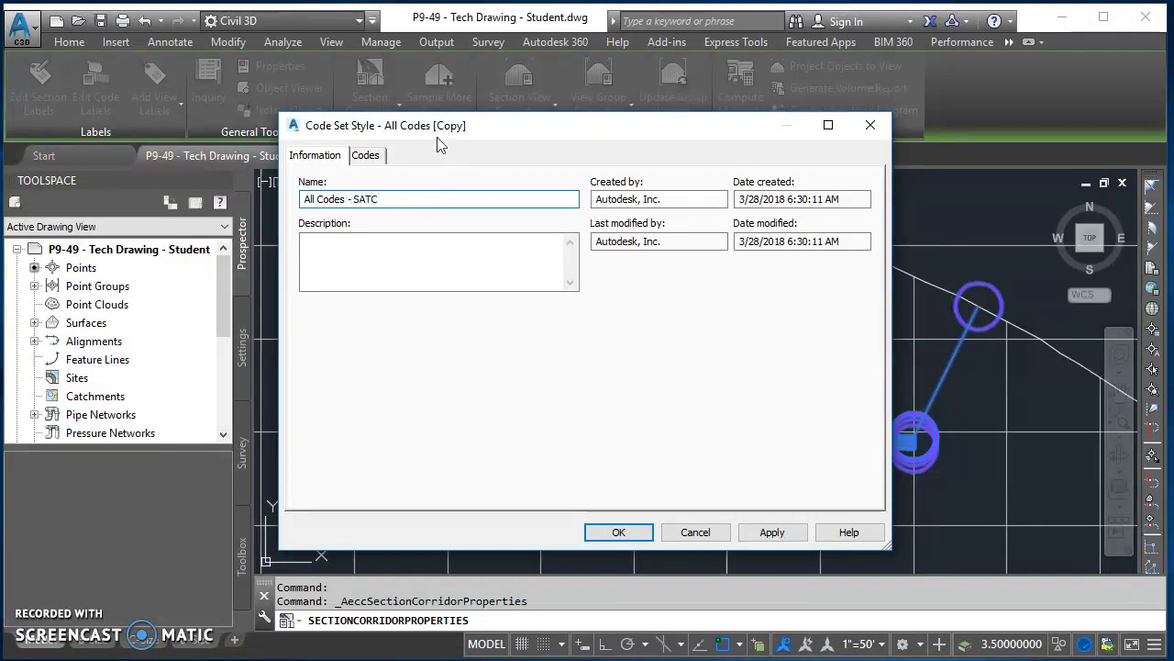
{"action": "left_click", "coordinate": [620, 534]}
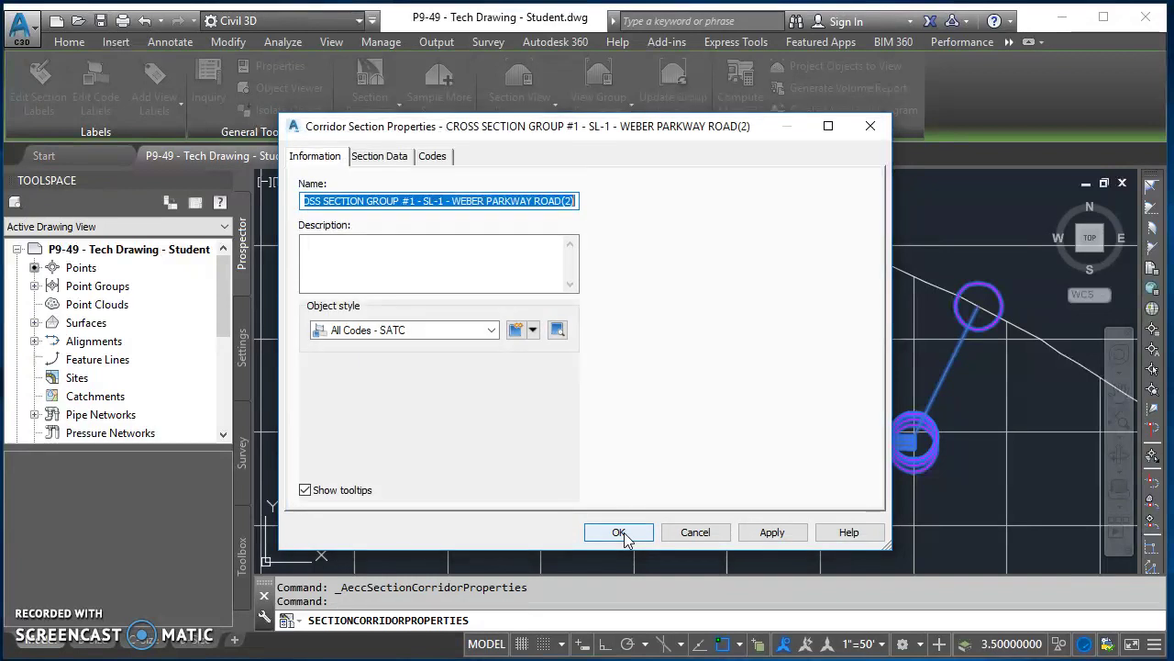
{"action": "left_click", "coordinate": [622, 540]}
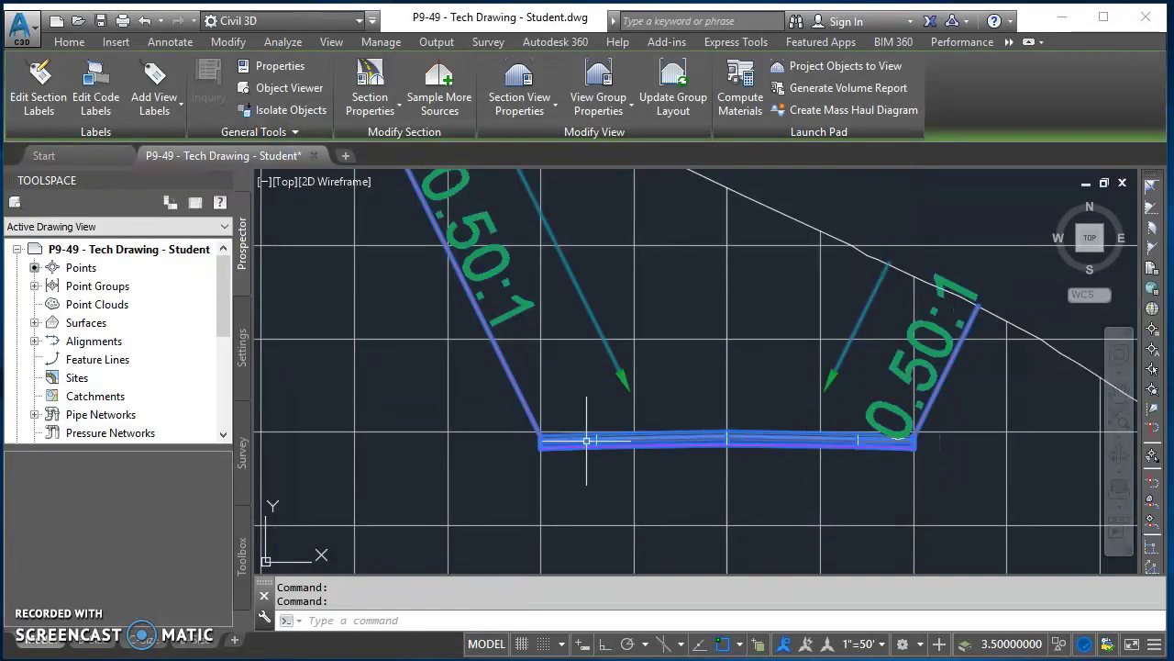
- Examine the pavement layers and slope labels of the restyled corridor section at 1+00.00
{"action": "scroll", "coordinate": [588, 438], "scroll_direction": "up", "scroll_amount": 4}
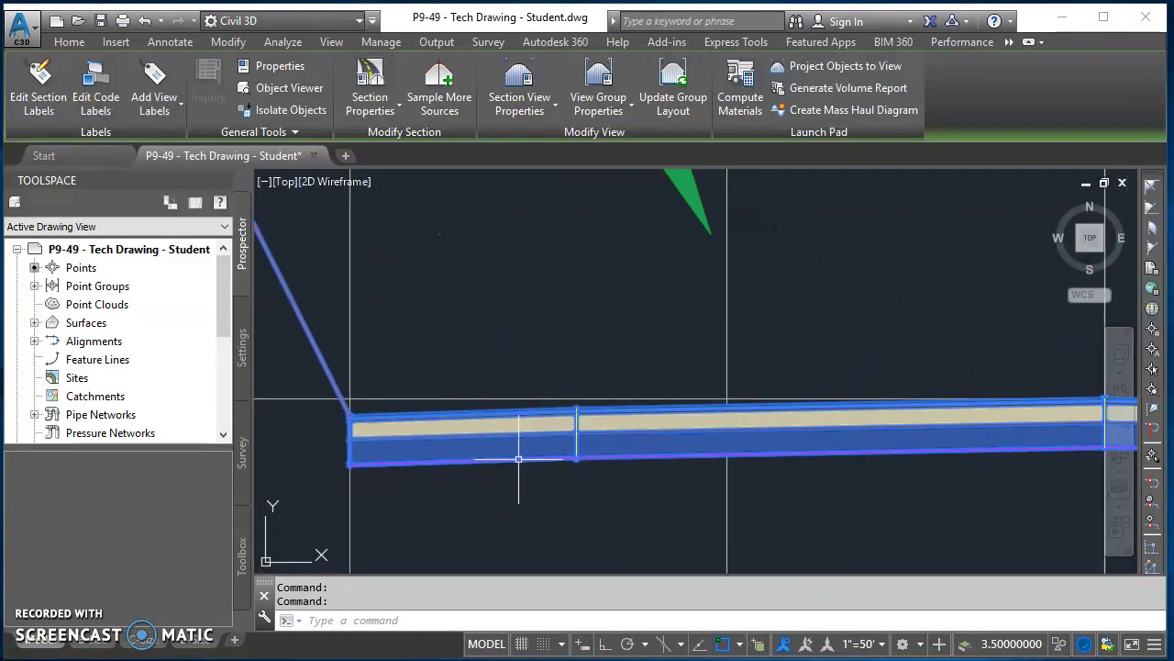
{"action": "scroll", "coordinate": [505, 427], "scroll_direction": "down", "scroll_amount": 5}
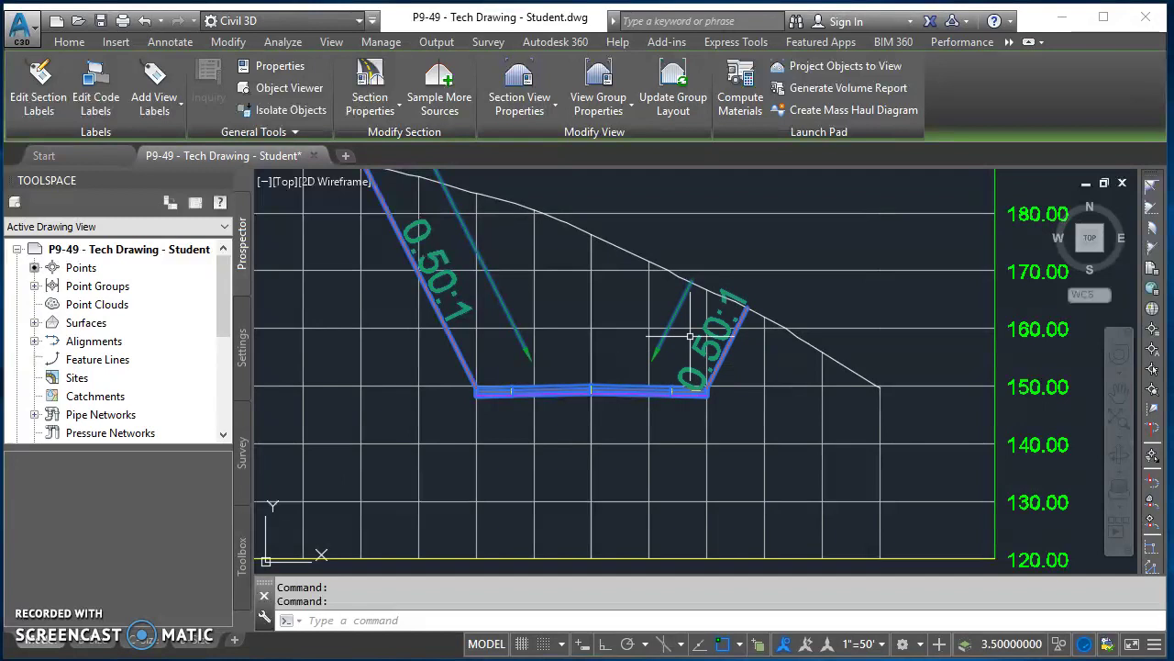
{"action": "middle_click_drag", "start_coordinate": [551, 374], "coordinate": [556, 425]}
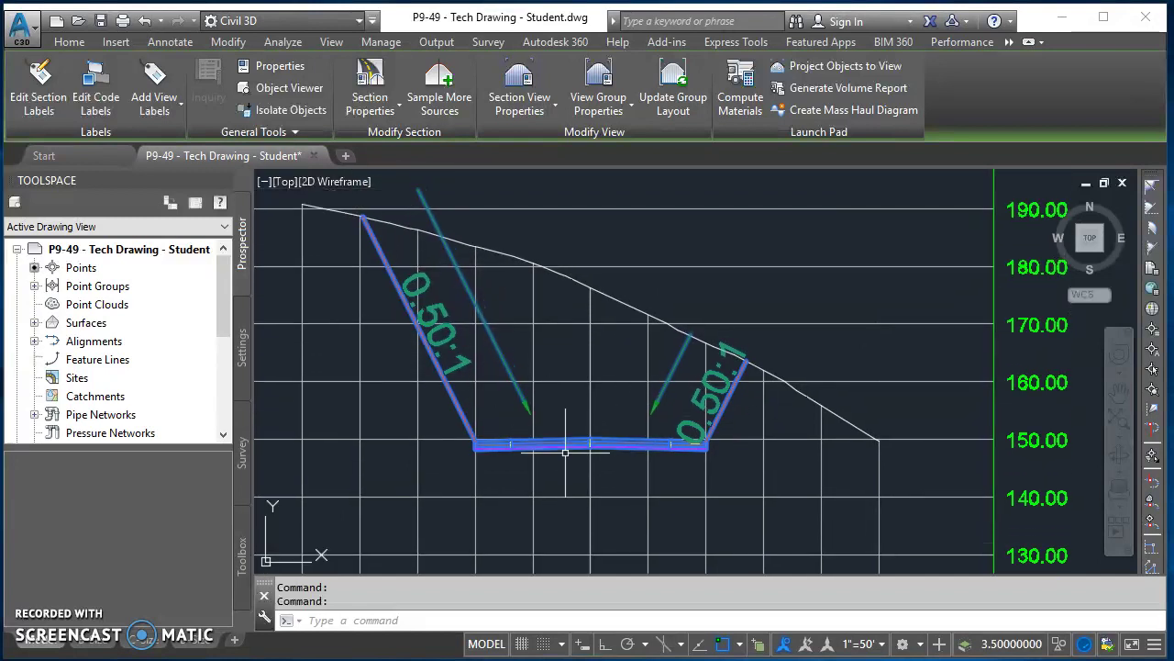
{"action": "left_click", "coordinate": [371, 112]}
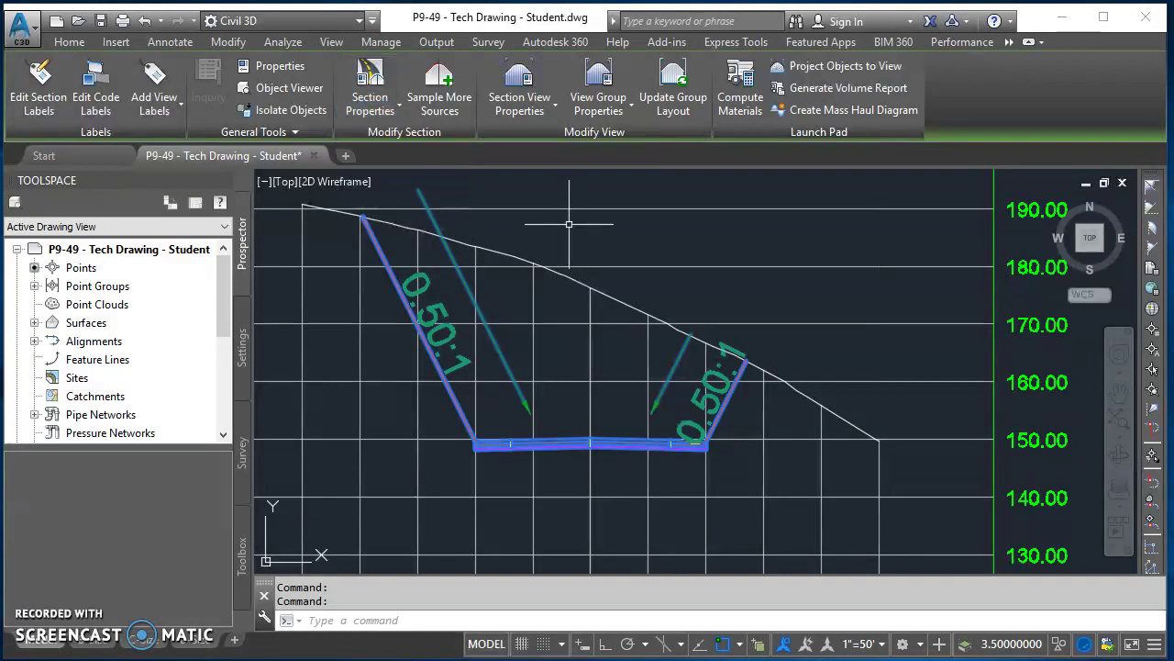
{"action": "scroll", "coordinate": [598, 267], "scroll_direction": "down", "scroll_amount": 2}
{"action": "middle_click_drag", "start_coordinate": [611, 283], "coordinate": [834, 358]}
{"action": "scroll", "coordinate": [724, 335], "scroll_direction": "down", "scroll_amount": 2}
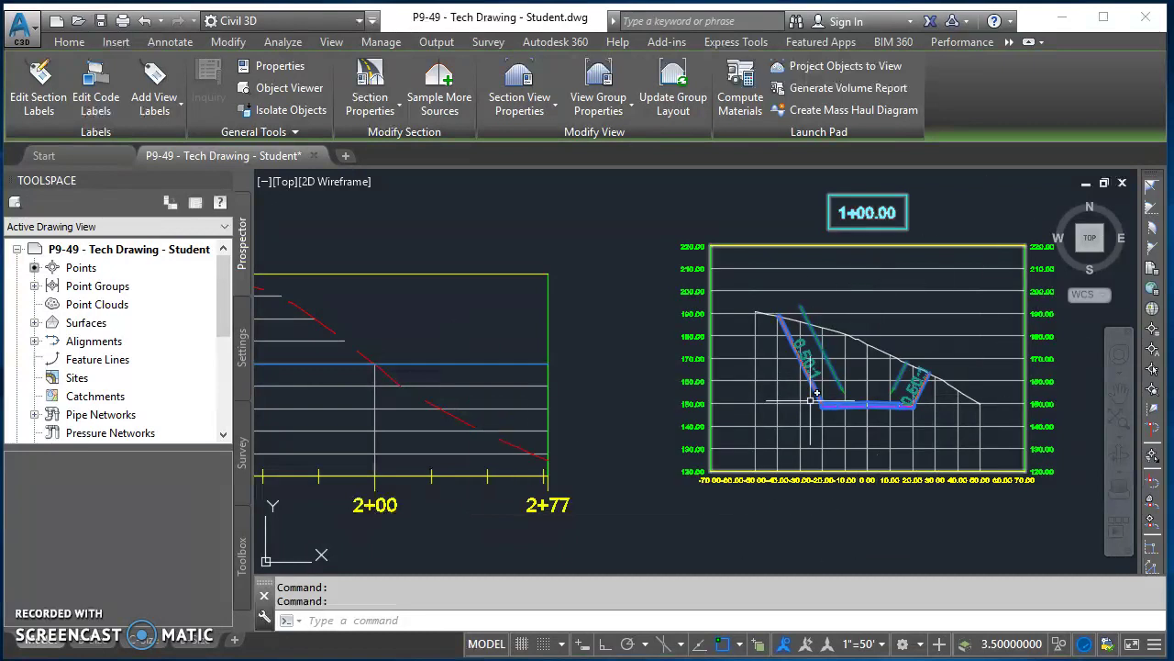
- Open the corridor section's All Codes - SATC code set style for editing and show its codes beside the section view
{"action": "left_click", "coordinate": [363, 110]}
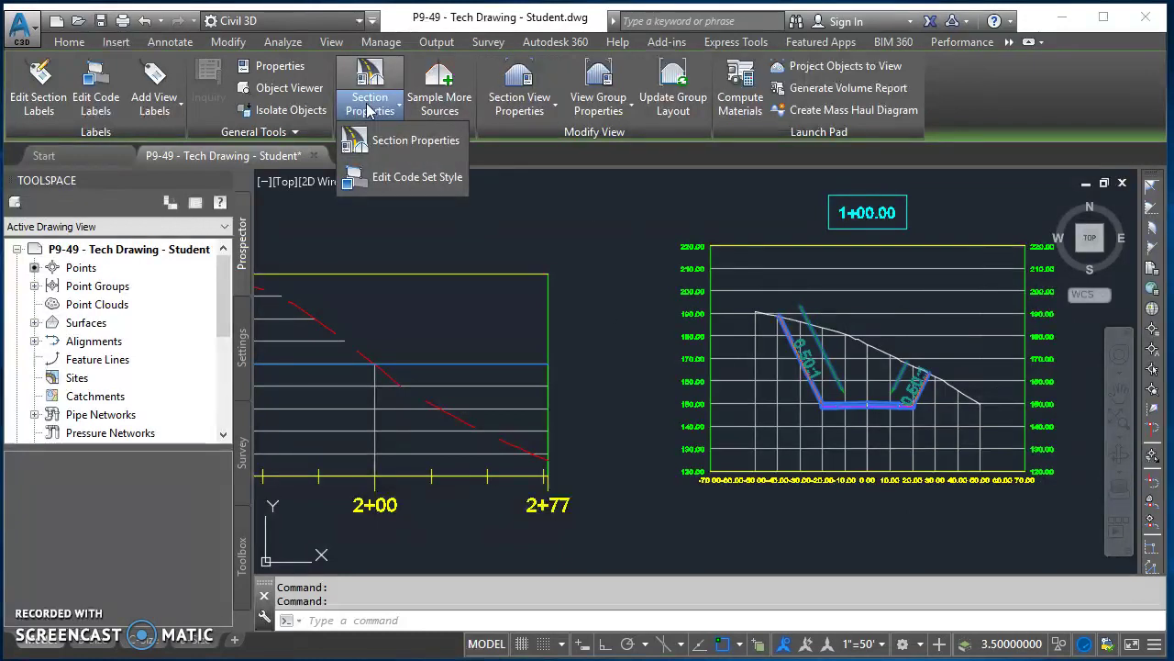
{"action": "left_click", "coordinate": [394, 182]}
{"action": "left_click_drag", "start_coordinate": [590, 135], "coordinate": [350, 135]}
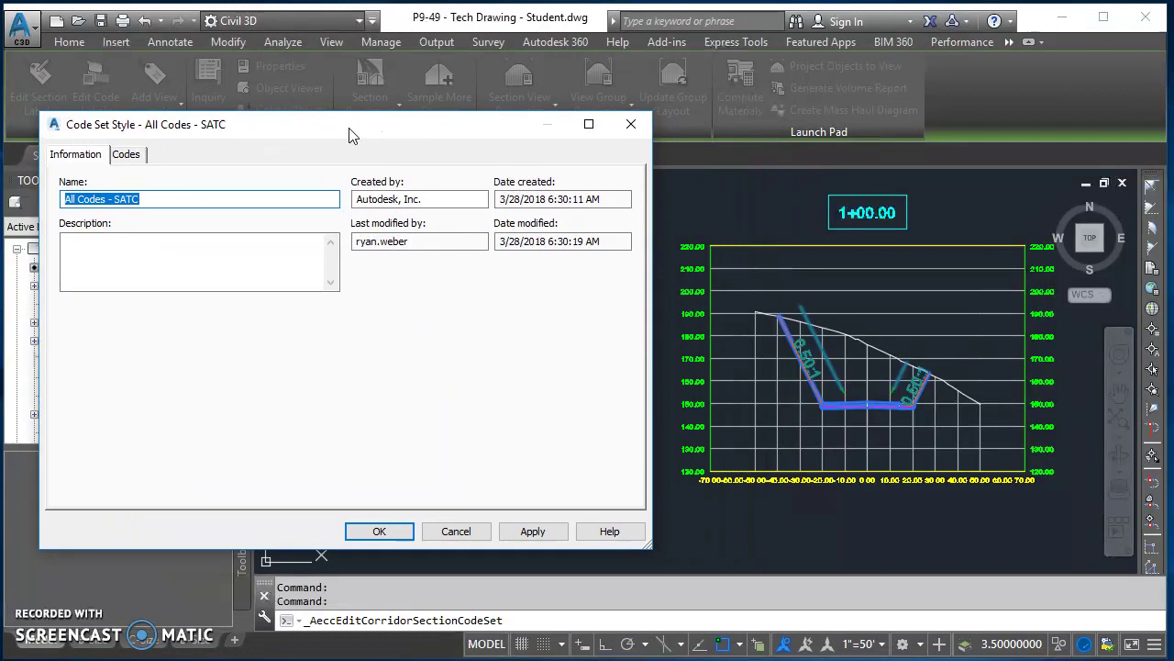
{"action": "left_click", "coordinate": [138, 156]}
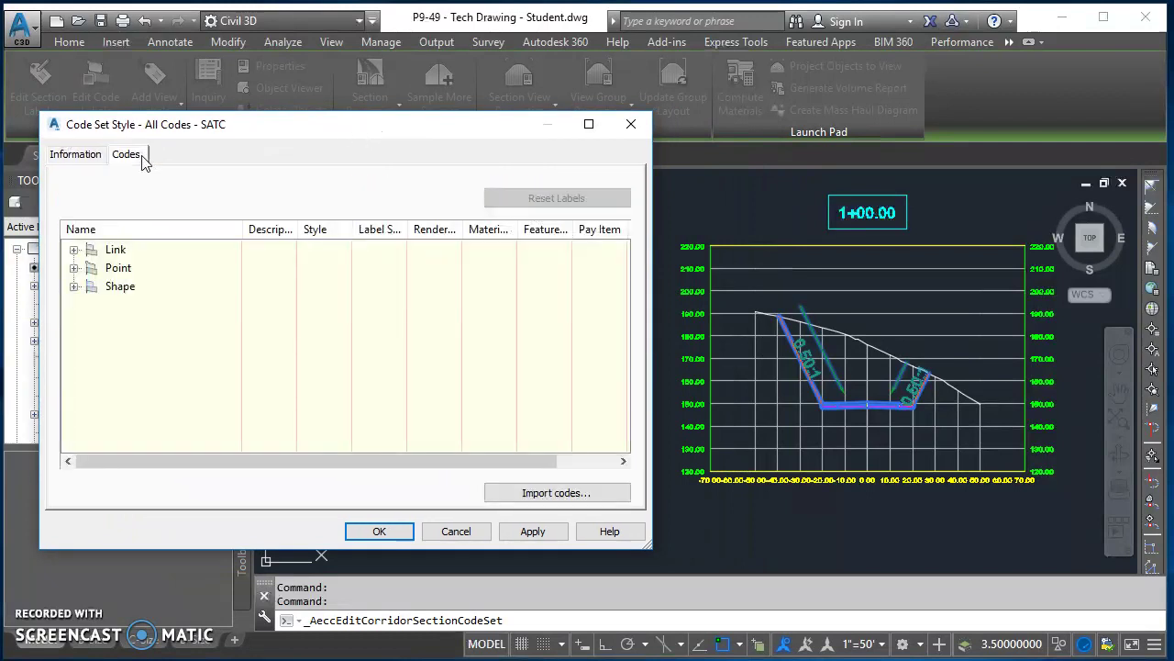
- Set the style of all Shape codes, from <default> through SubBase, to _No Shading and apply the change
{"action": "left_click", "coordinate": [75, 286]}
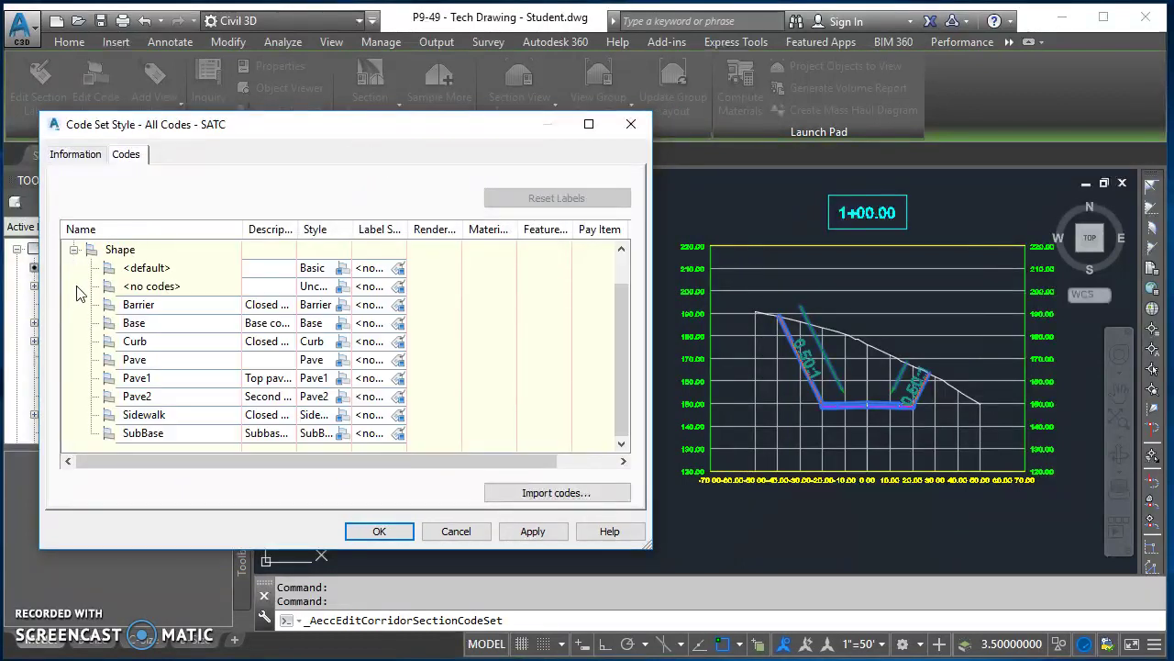
{"action": "left_click", "coordinate": [146, 269]}
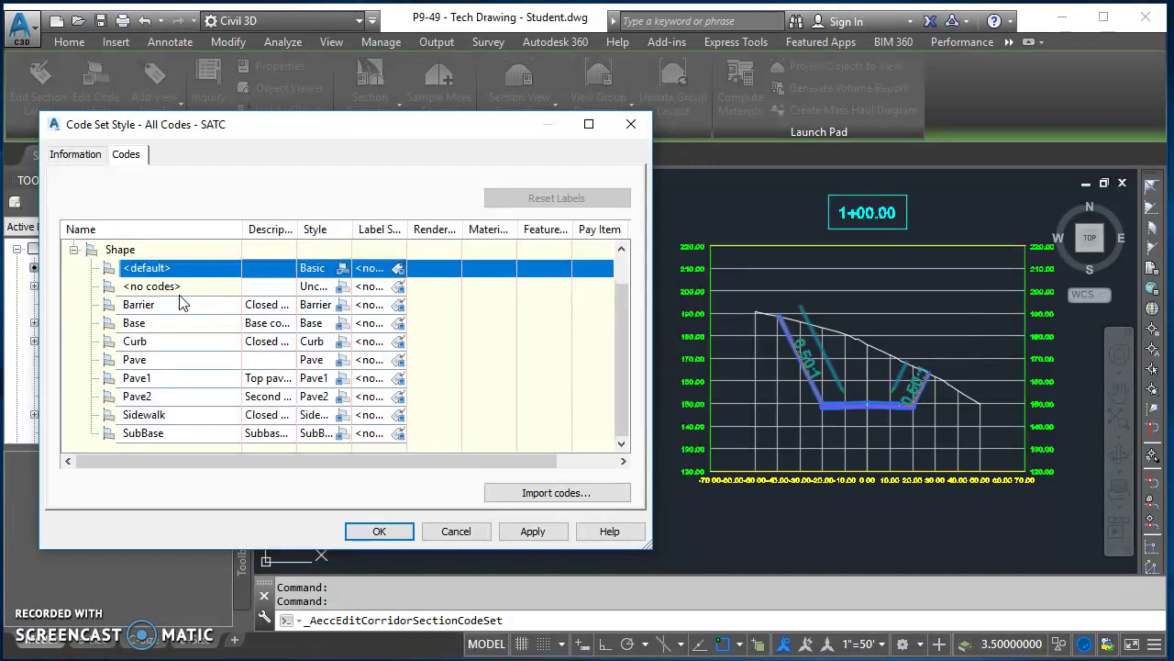
{"action": "left_click", "coordinate": [163, 440], "text": "shift"}
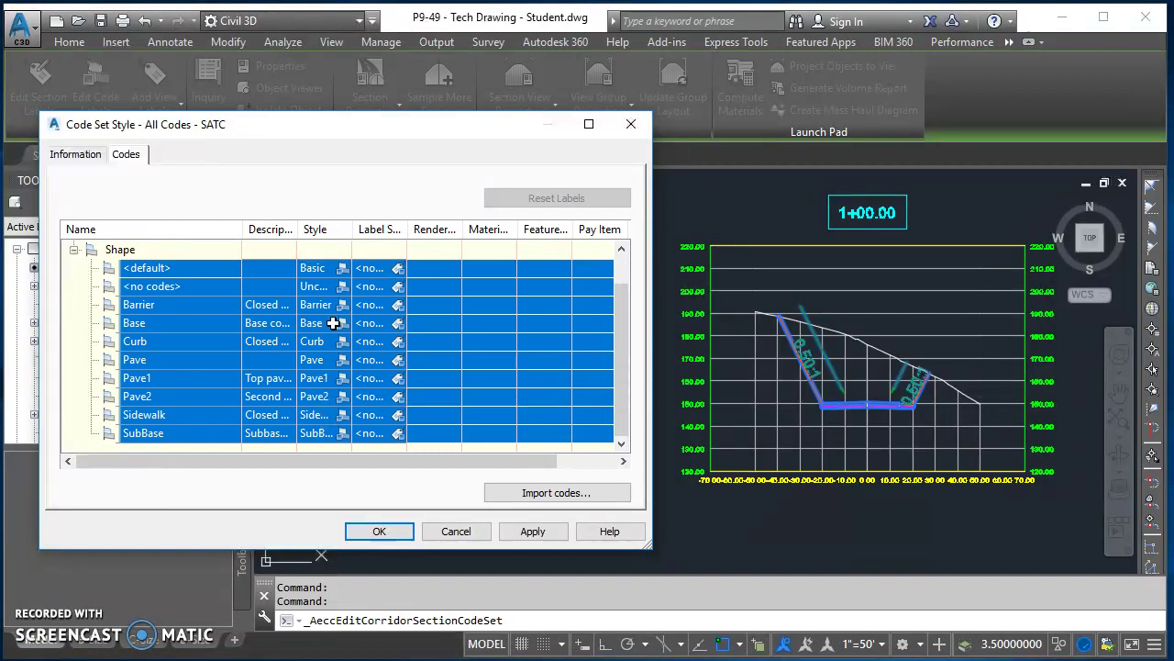
{"action": "left_click_drag", "start_coordinate": [348, 229], "coordinate": [412, 246]}
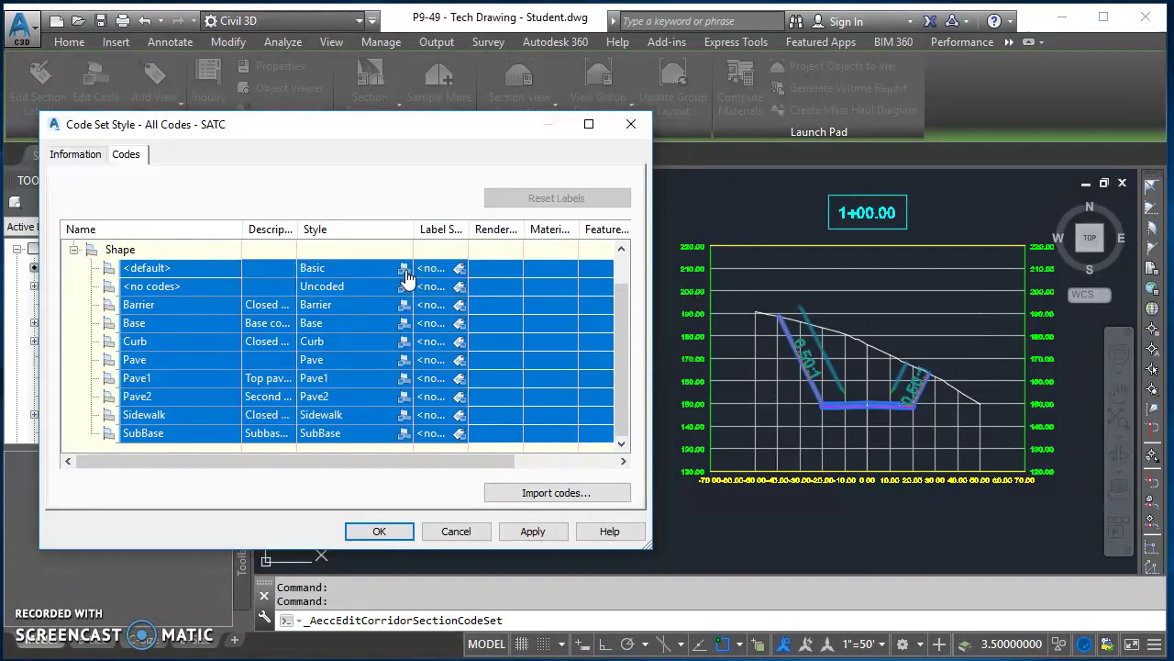
{"action": "left_click", "coordinate": [405, 268]}
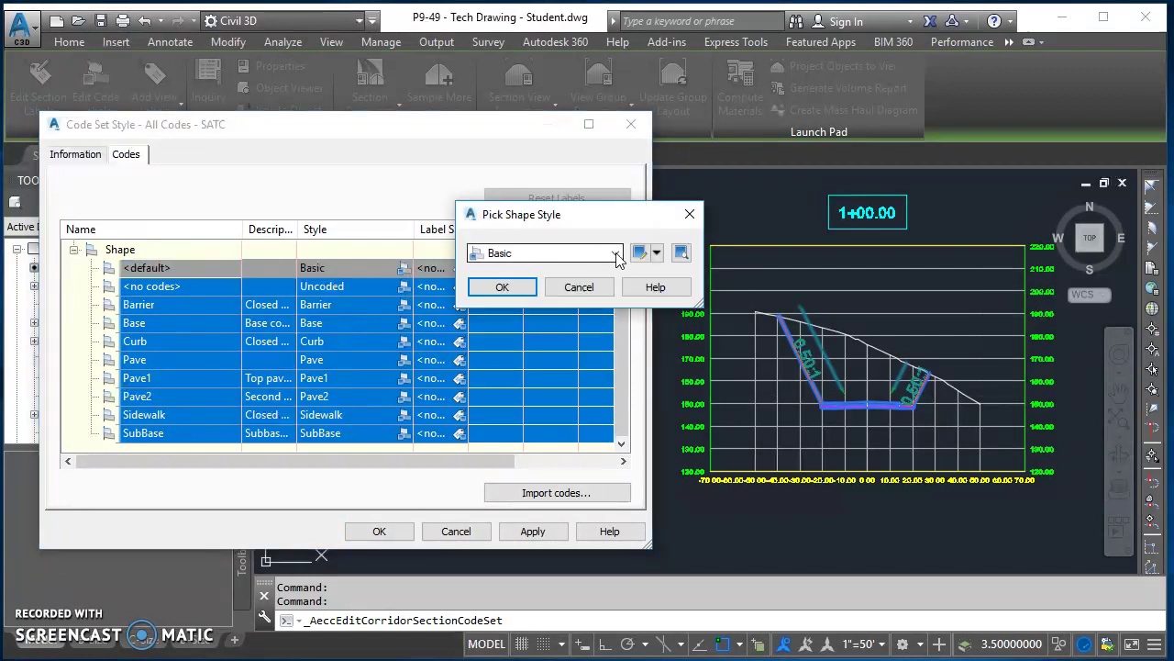
{"action": "left_click", "coordinate": [614, 253]}
{"action": "scroll", "coordinate": [537, 349], "scroll_direction": "up", "scroll_amount": 1}
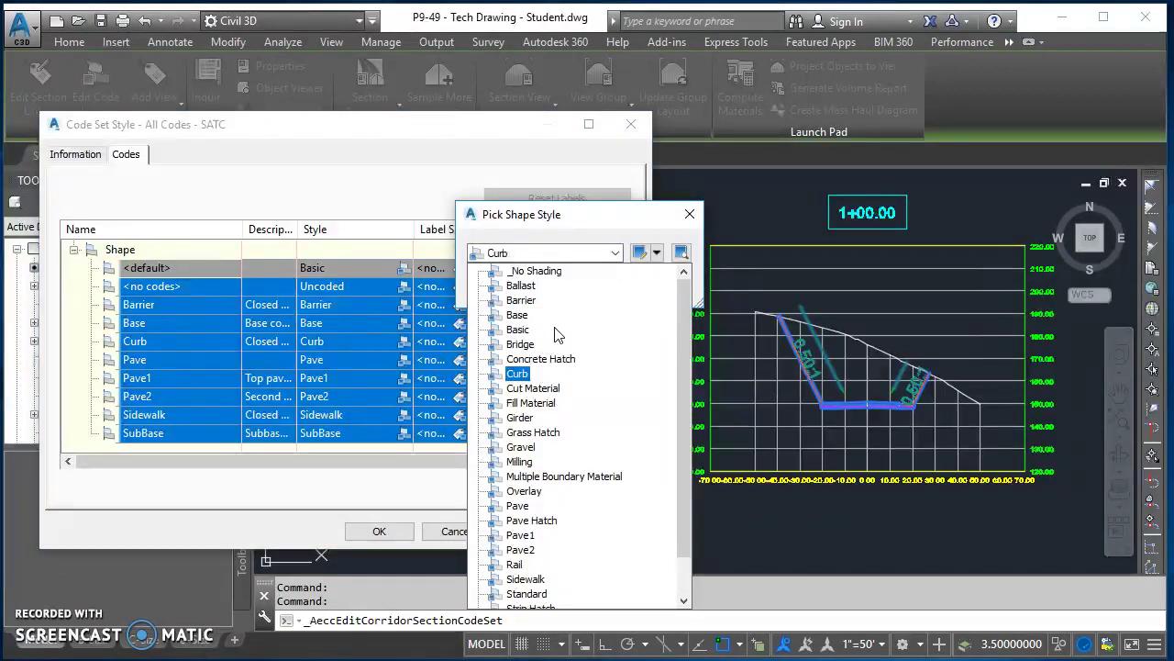
{"action": "left_click", "coordinate": [538, 272]}
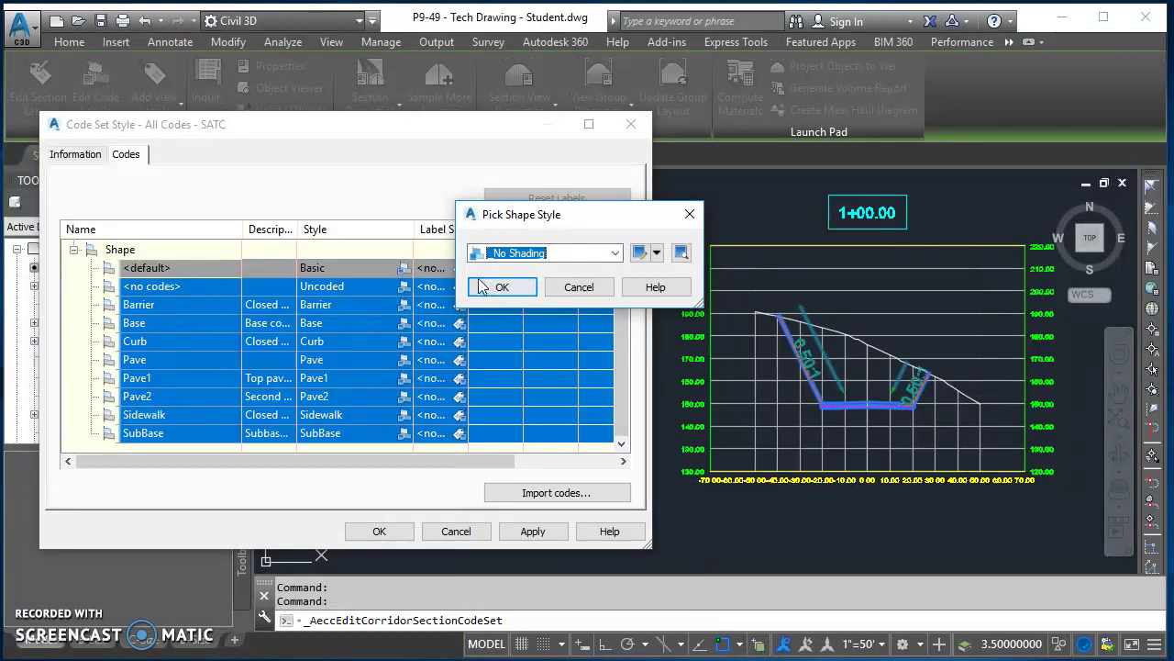
{"action": "left_click", "coordinate": [519, 294]}
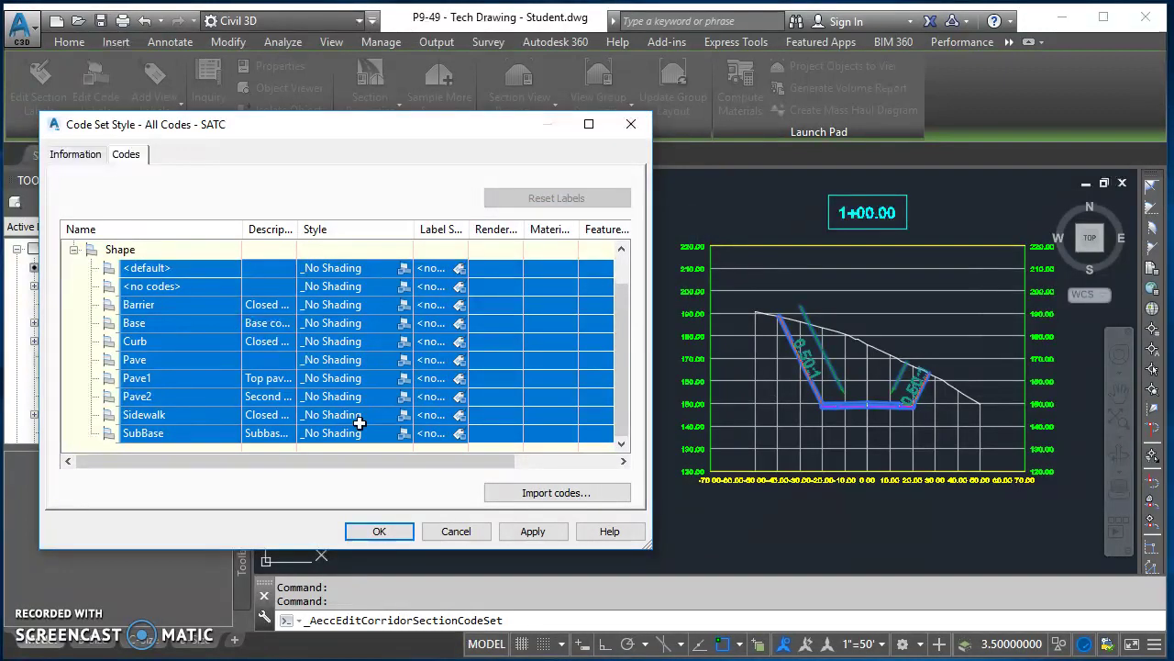
{"action": "left_click", "coordinate": [533, 531]}
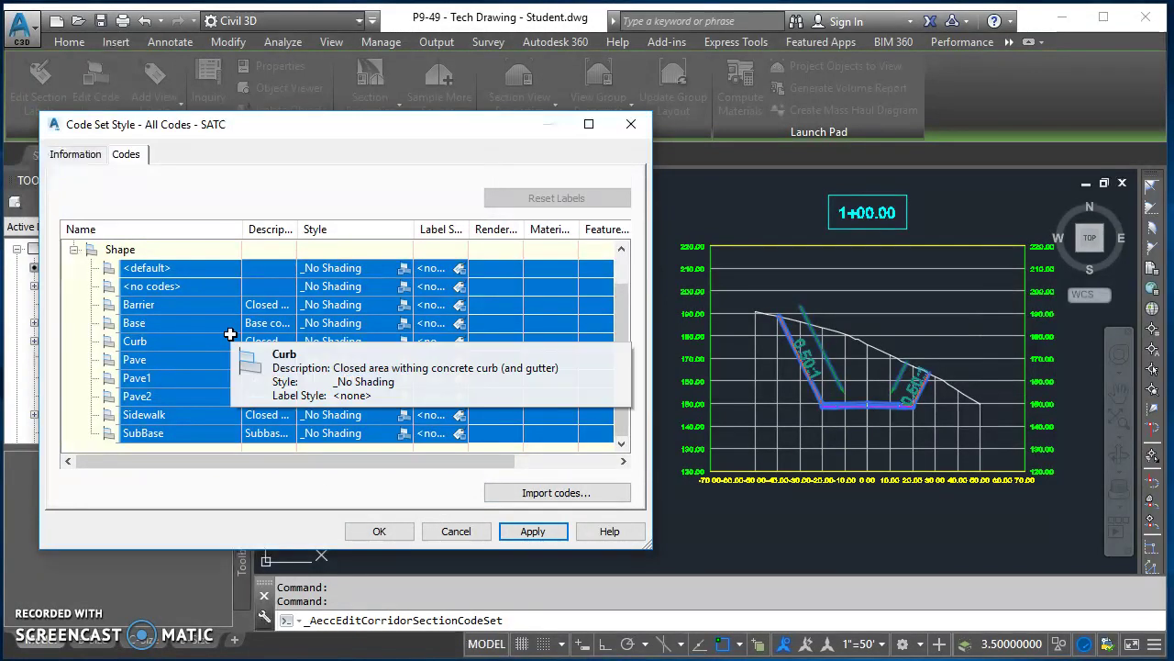
- Collapse the Shape codes and expand the Link codes, enlarging the list and widening its label style column for full names
{"action": "scroll", "coordinate": [138, 303], "scroll_direction": "up", "scroll_amount": 1}
{"action": "left_click", "coordinate": [74, 288]}
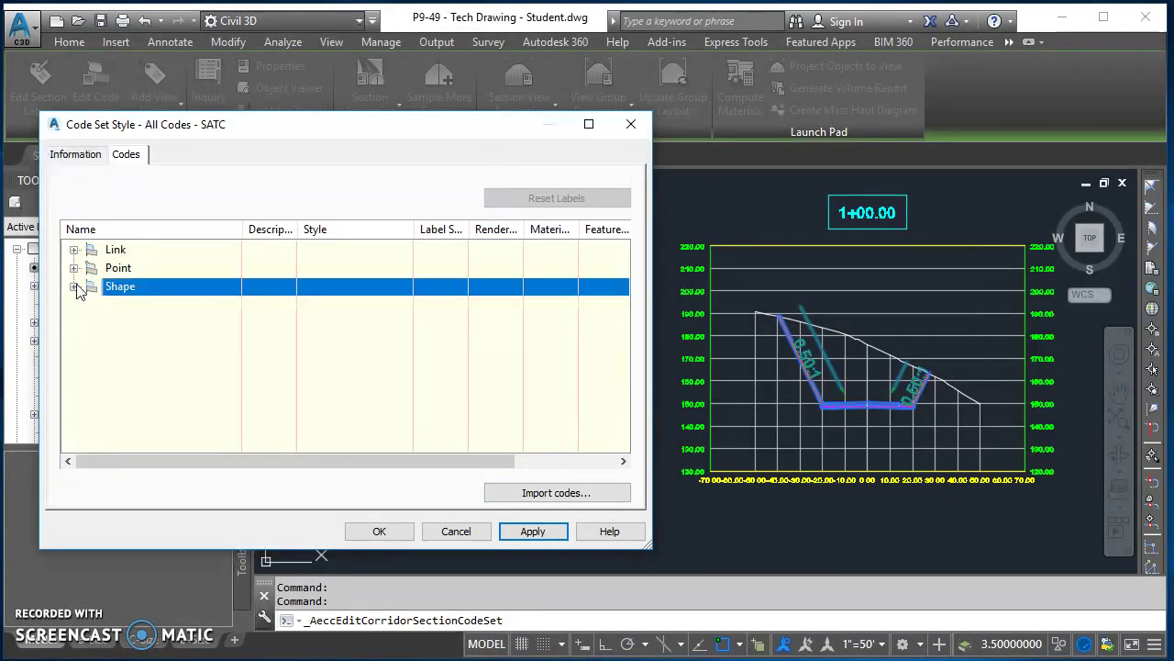
{"action": "left_click", "coordinate": [74, 250]}
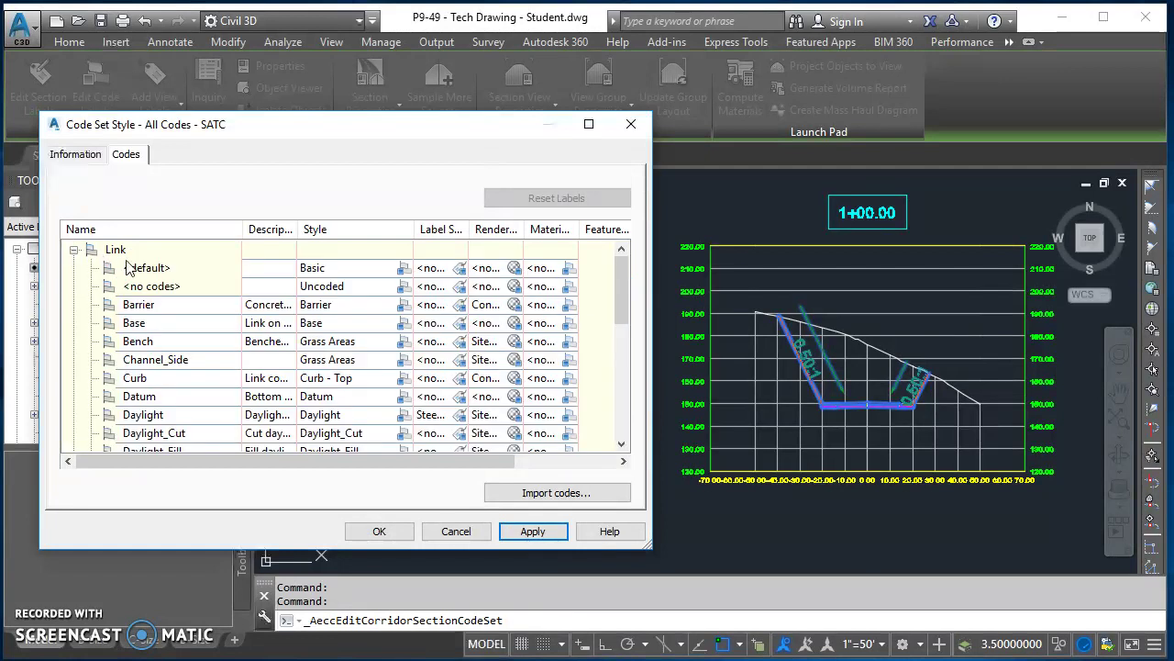
{"action": "left_click_drag", "start_coordinate": [650, 547], "coordinate": [668, 632]}
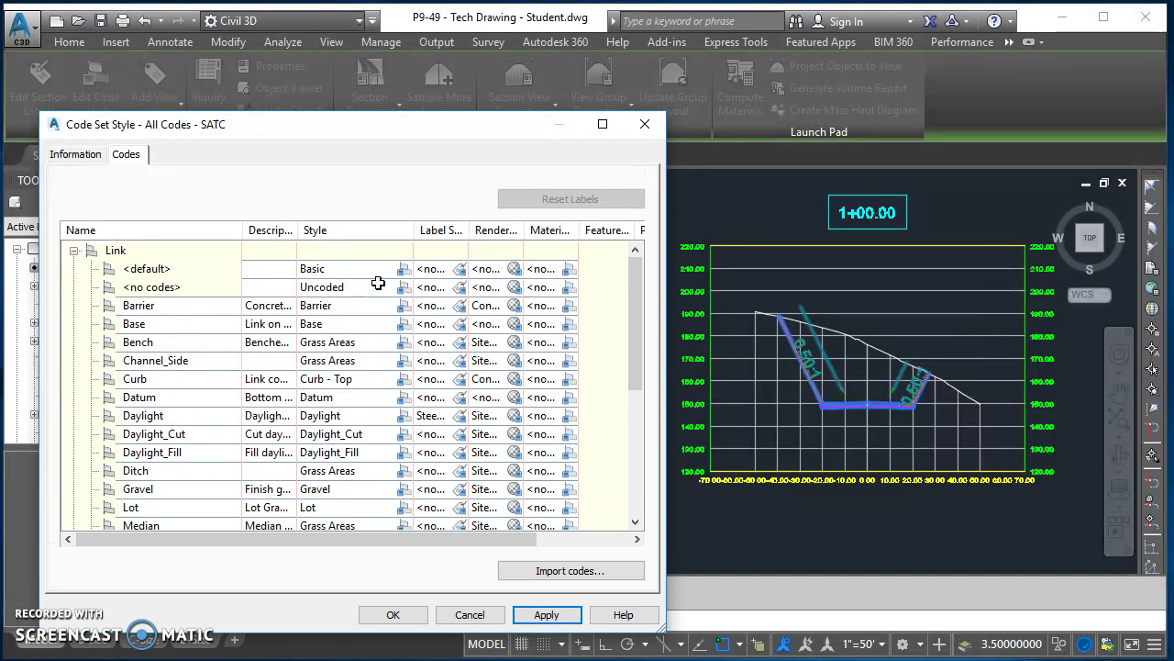
{"action": "double_click", "coordinate": [519, 243]}
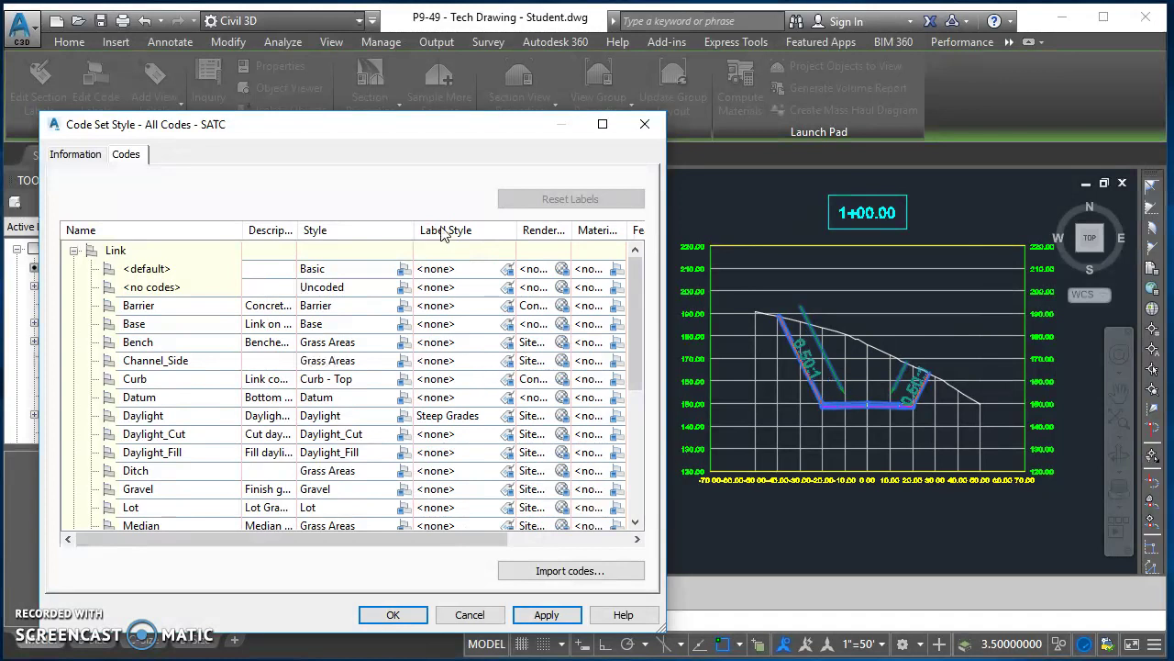
- Copy the Steep Grades label style of the Daylight link code under the name Steep Grades - SATC
{"action": "left_click", "coordinate": [486, 416]}
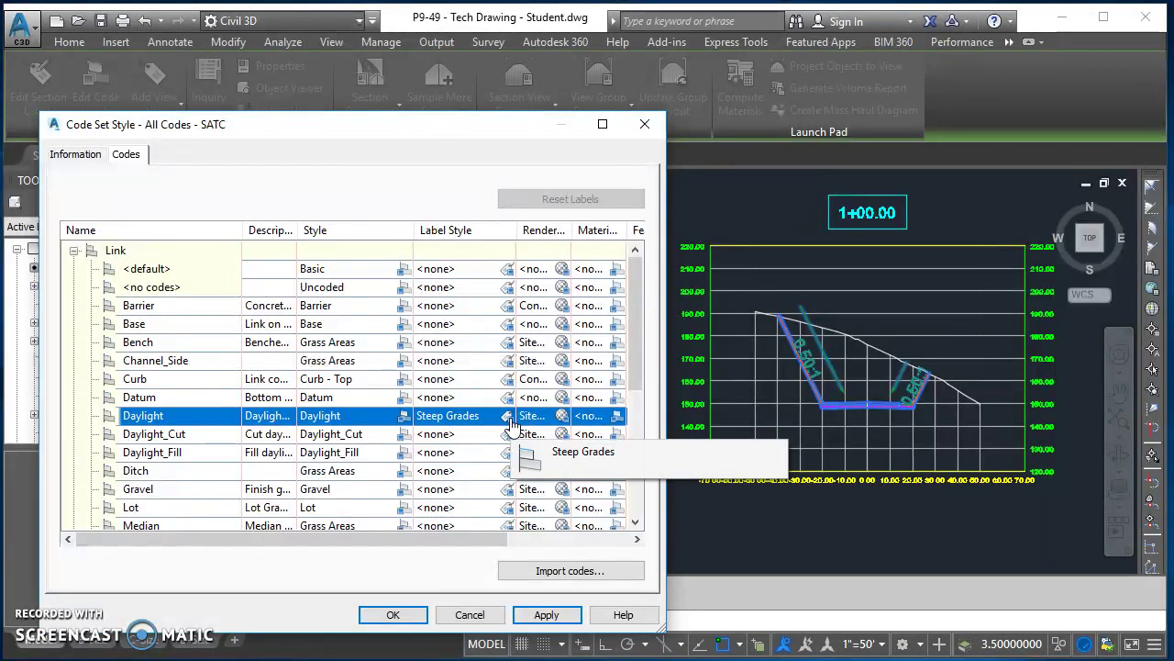
{"action": "left_click", "coordinate": [507, 416]}
{"action": "left_click", "coordinate": [657, 252]}
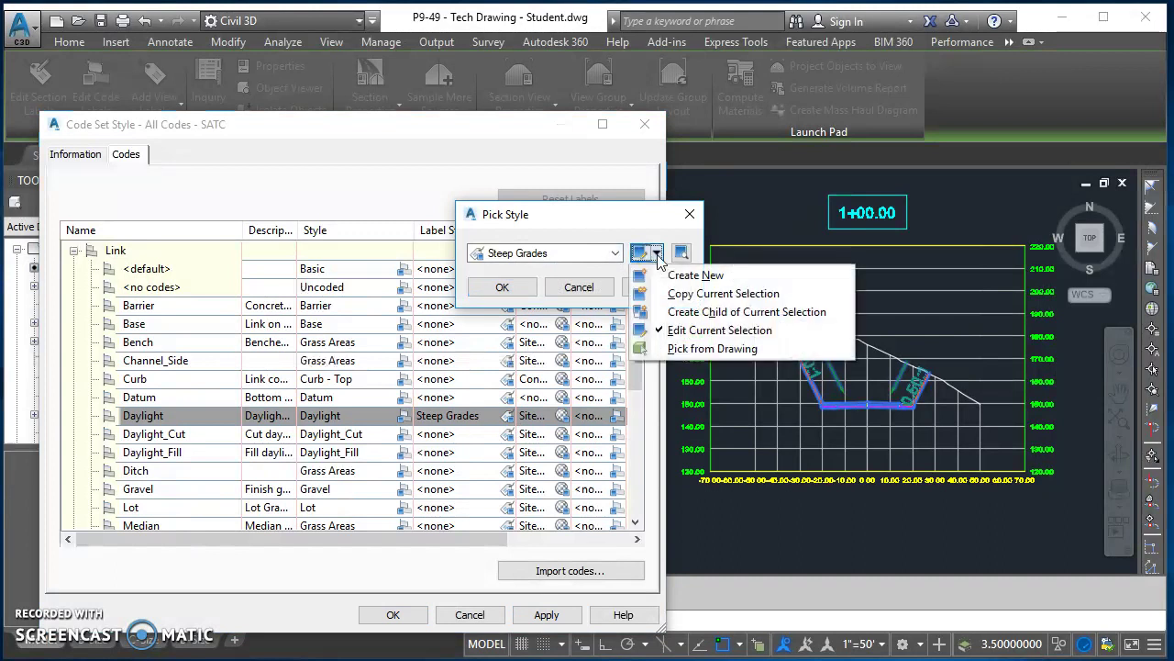
{"action": "left_click", "coordinate": [672, 292]}
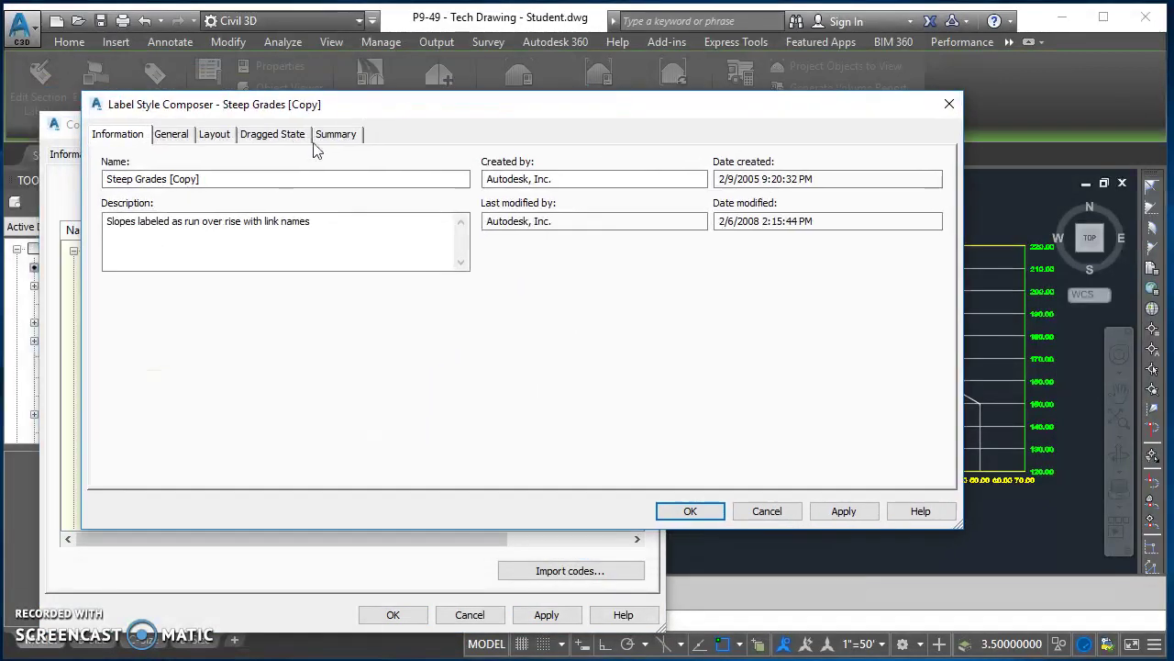
{"action": "left_click", "coordinate": [237, 178]}
{"action": "double_click", "coordinate": [238, 178]}
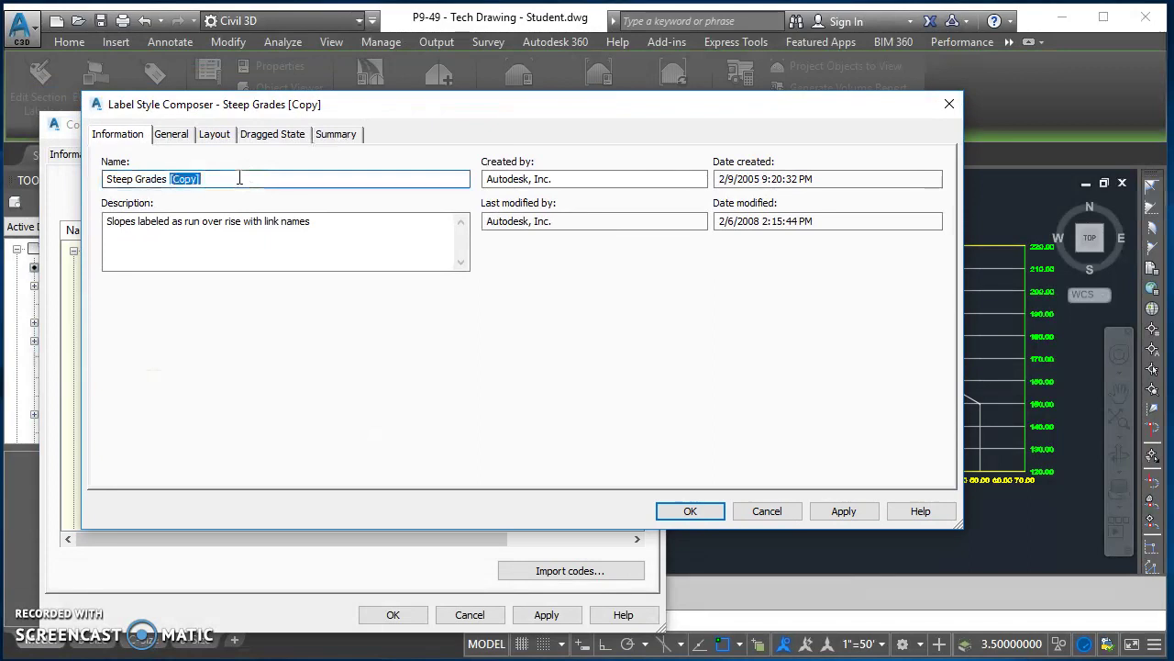
{"action": "type", "text": "- SAT"}
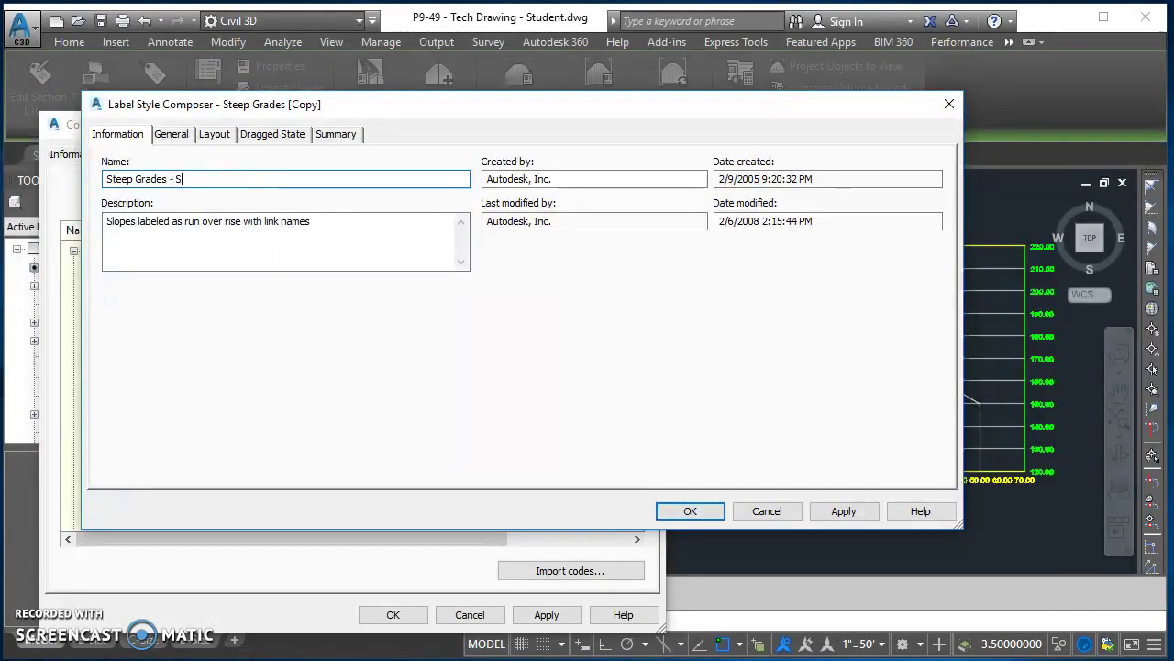
- Set the visibility of the Direction Arrow component in the Steep Grades - SATC layout to False and apply it
{"action": "left_click", "coordinate": [220, 136]}
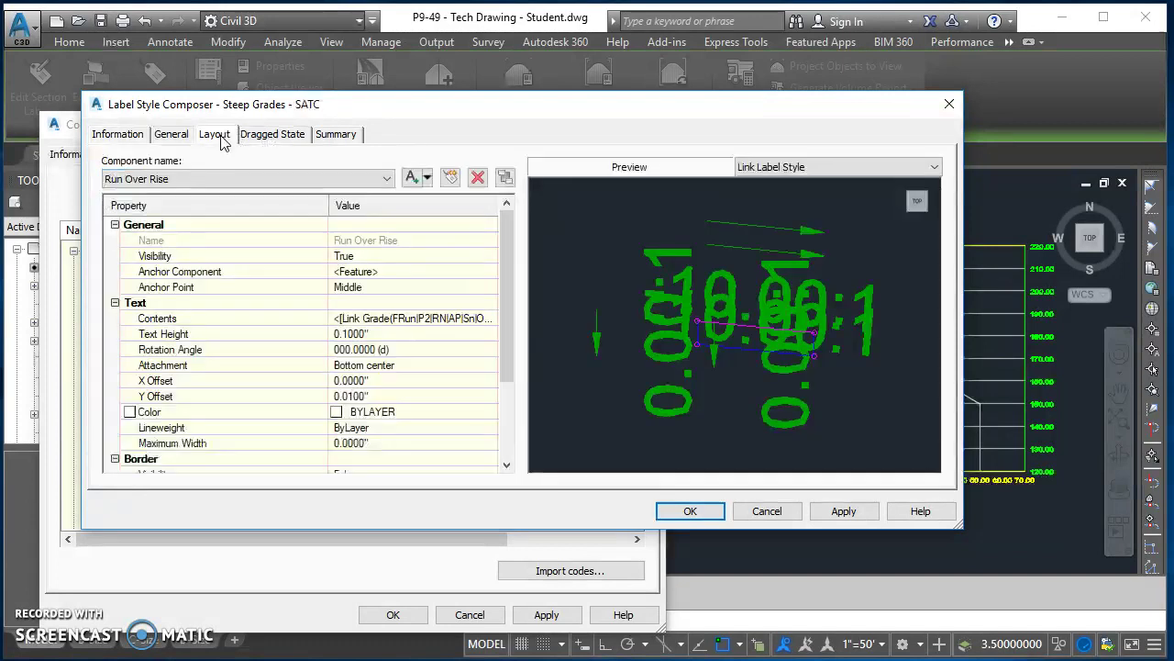
{"action": "left_click", "coordinate": [191, 178]}
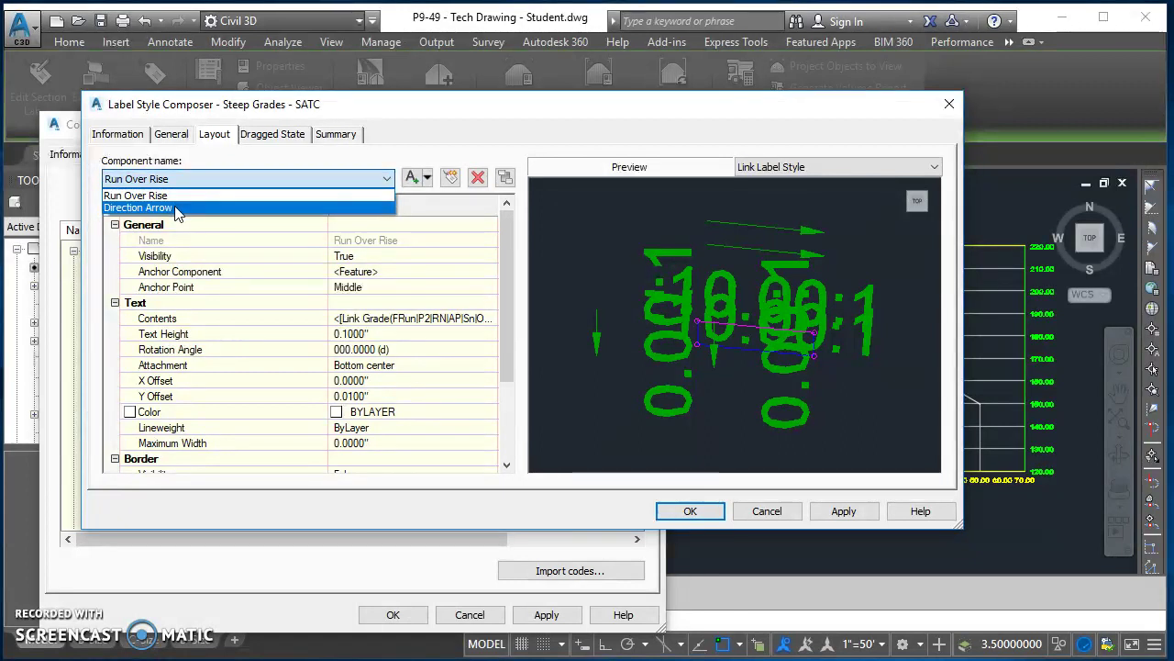
{"action": "left_click", "coordinate": [177, 207]}
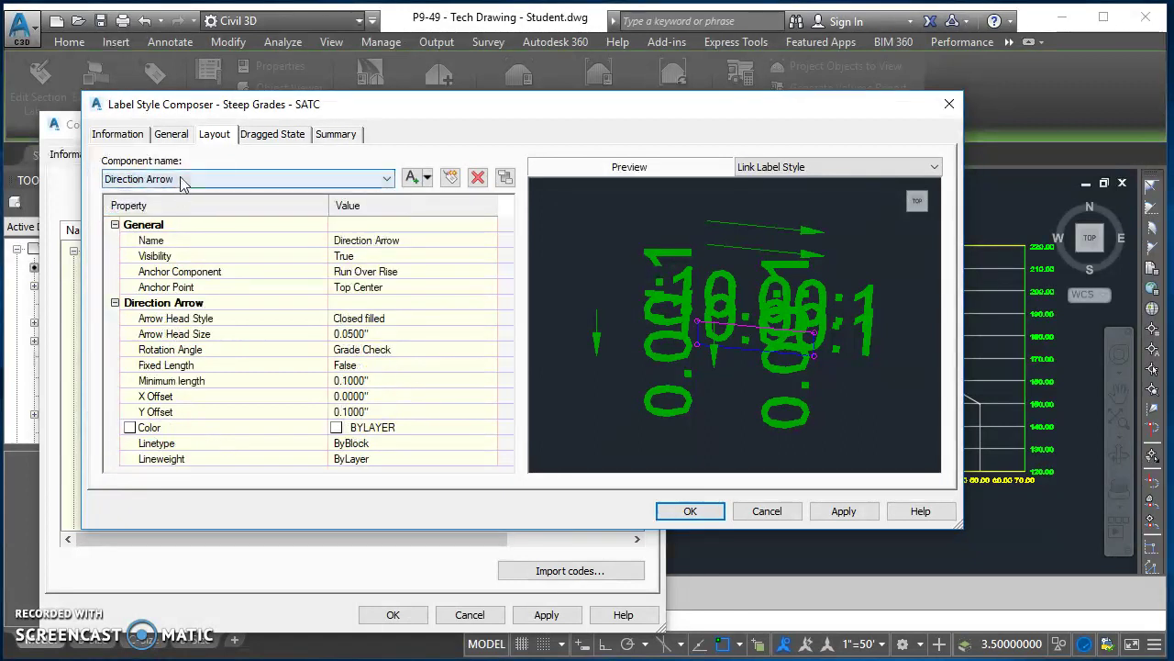
{"action": "left_click", "coordinate": [387, 255]}
{"action": "left_click", "coordinate": [386, 255]}
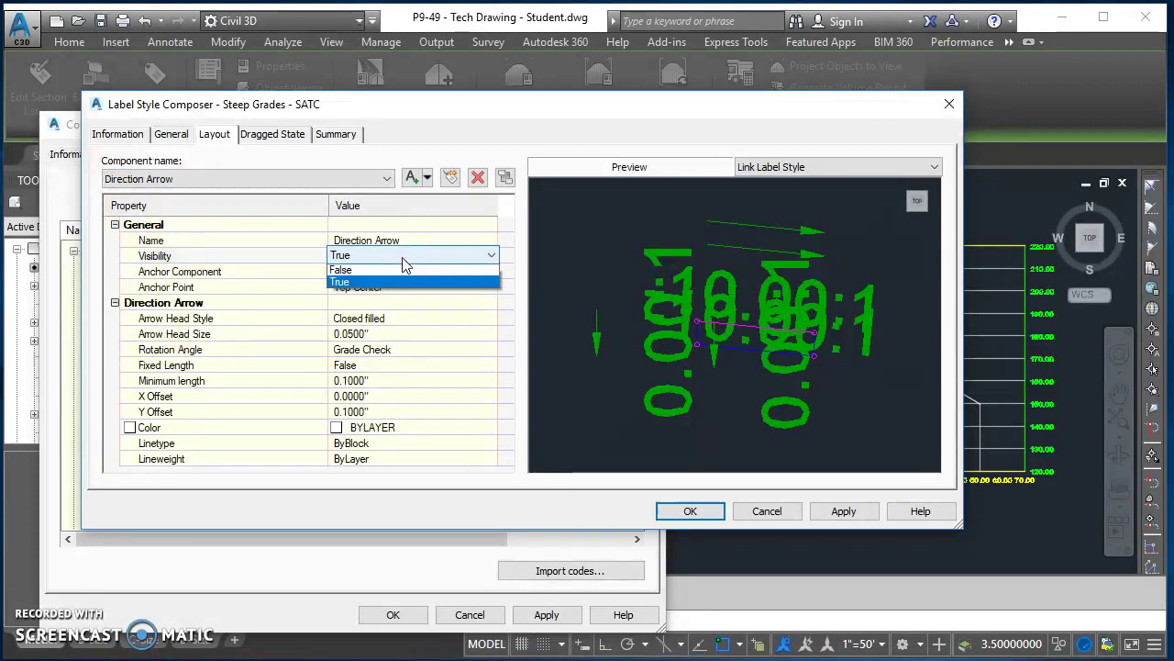
{"action": "left_click", "coordinate": [399, 272]}
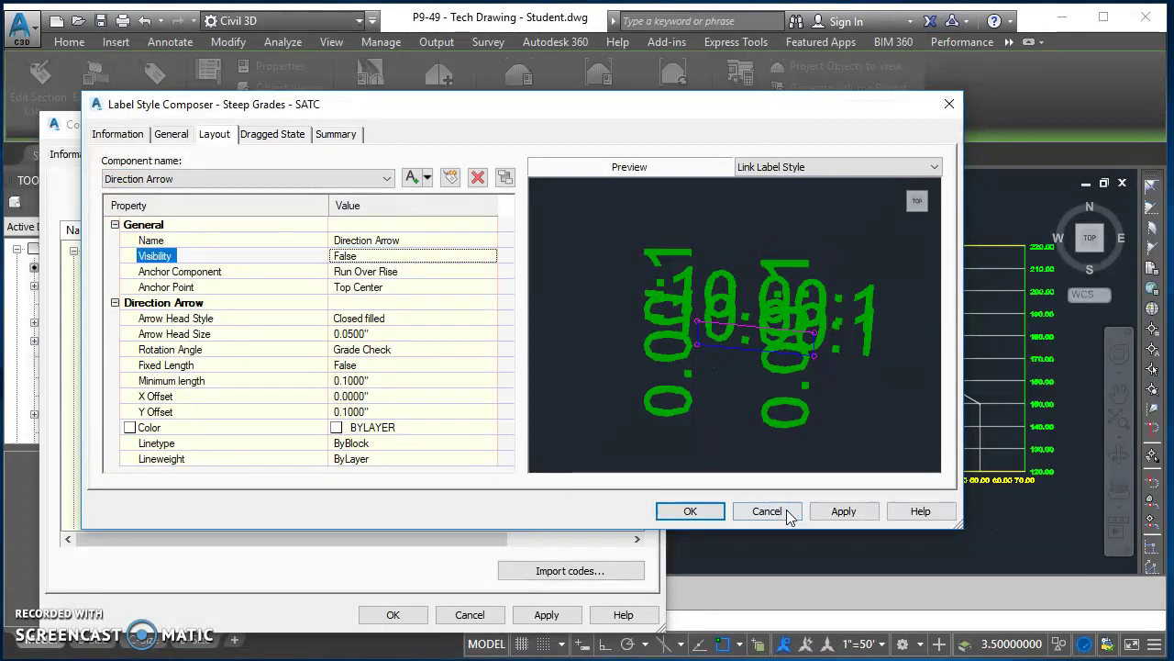
{"action": "left_click", "coordinate": [842, 511]}
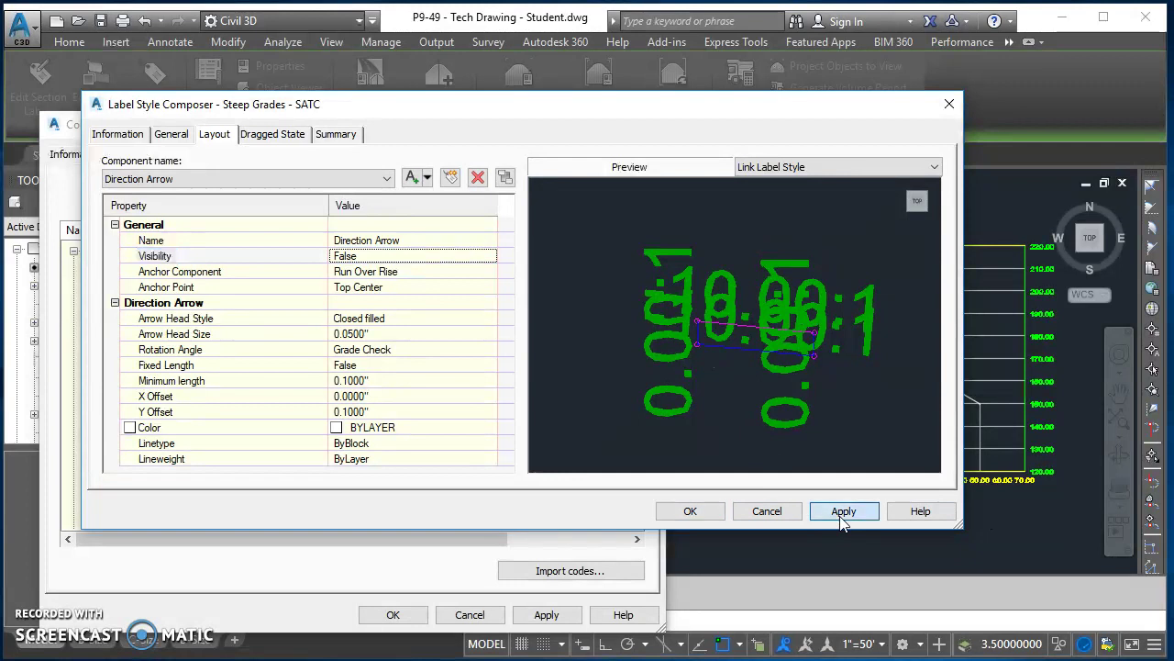
- Set the text height of the Run Over Rise component to 0.125"
{"action": "left_click", "coordinate": [271, 180]}
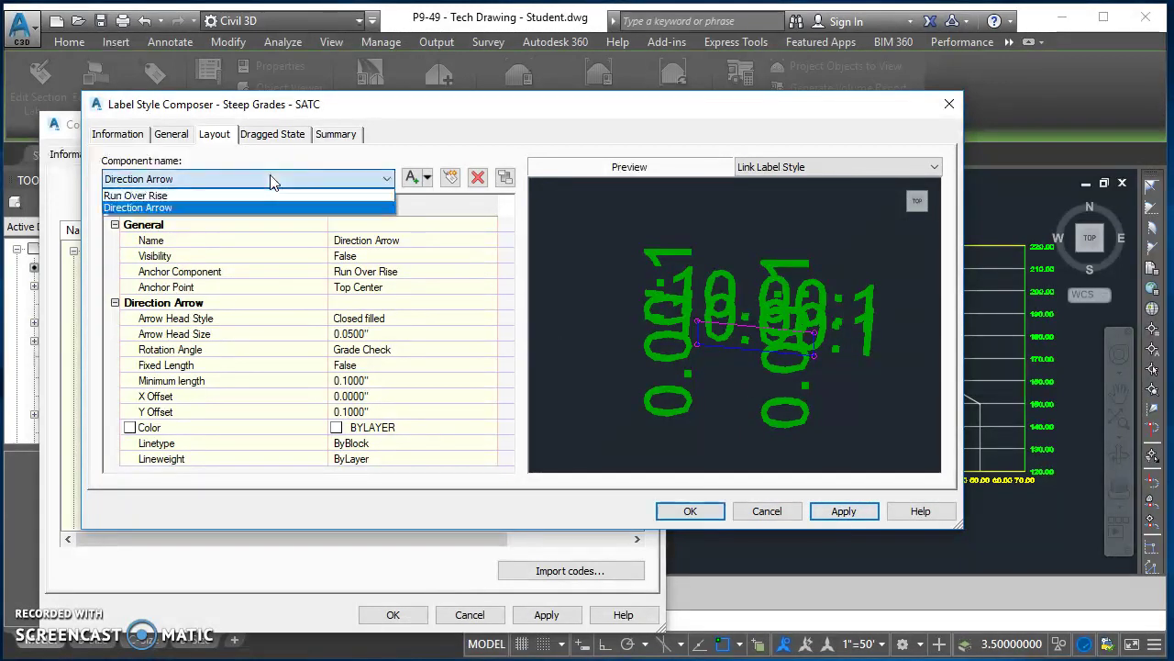
{"action": "left_click", "coordinate": [133, 196]}
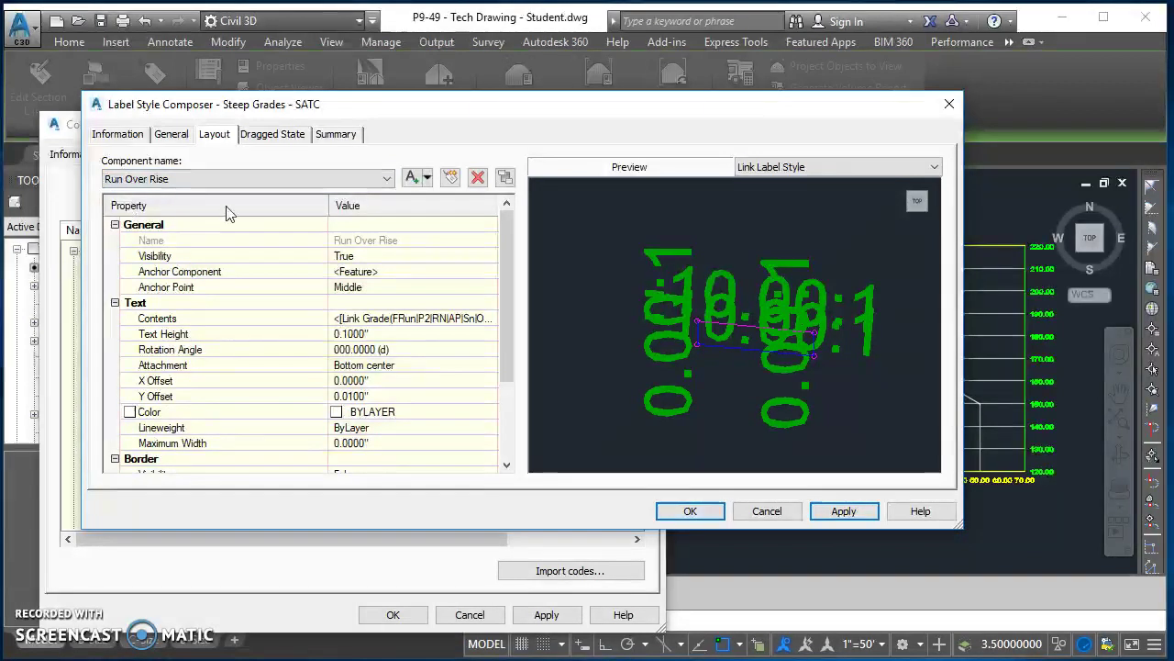
{"action": "left_click", "coordinate": [386, 334]}
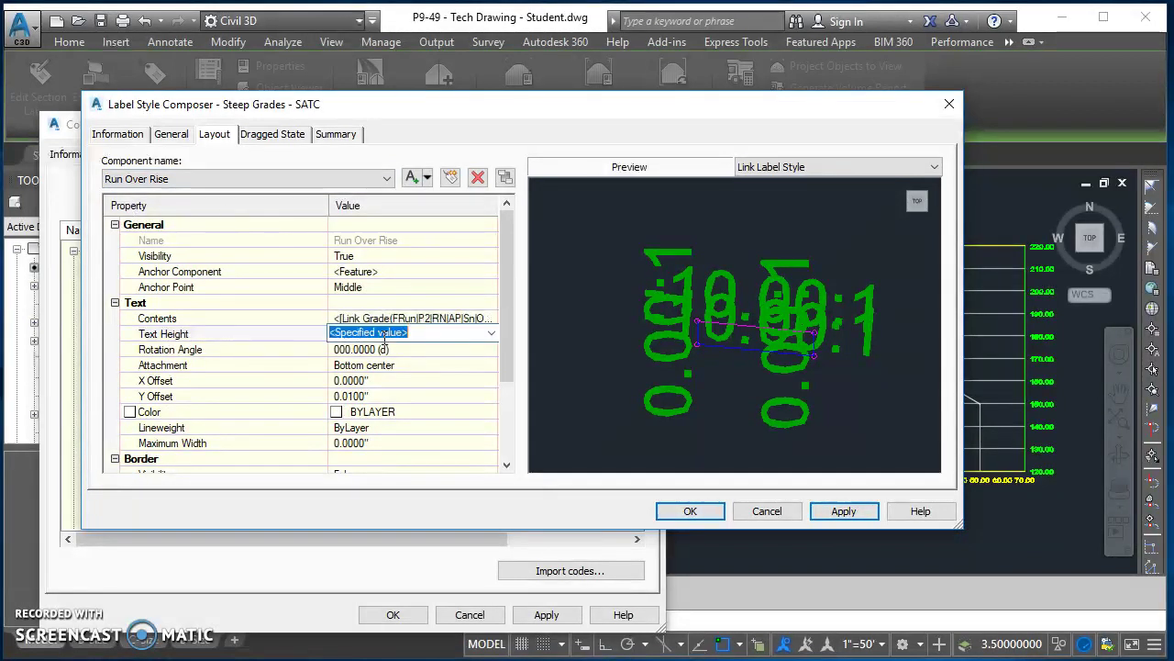
{"action": "type", "text": ".125"}
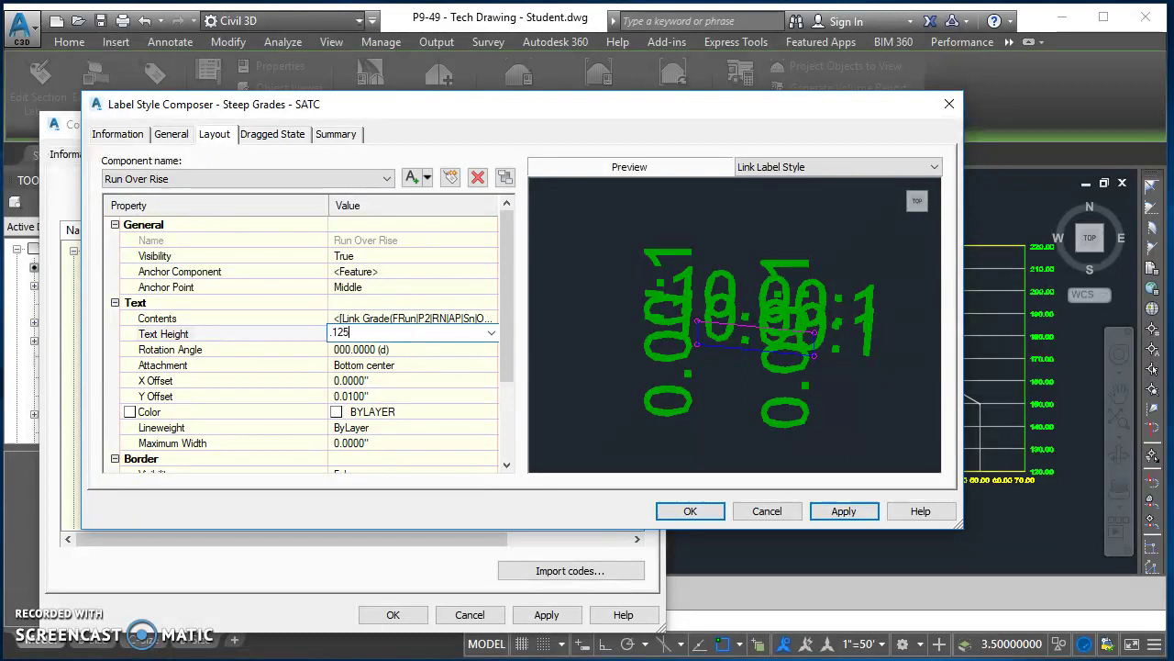
{"action": "left_click", "coordinate": [406, 365]}
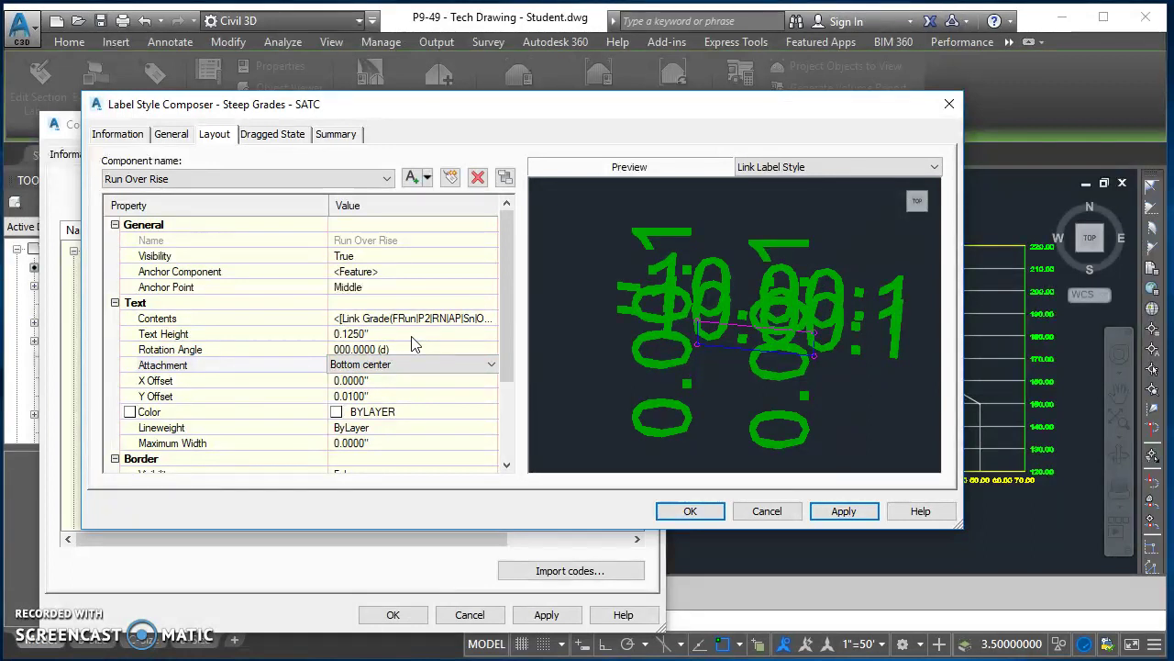
- Accept the Steep Grades - SATC label style, assign it to the Daylight link code and apply the code set changes
{"action": "left_click", "coordinate": [693, 511]}
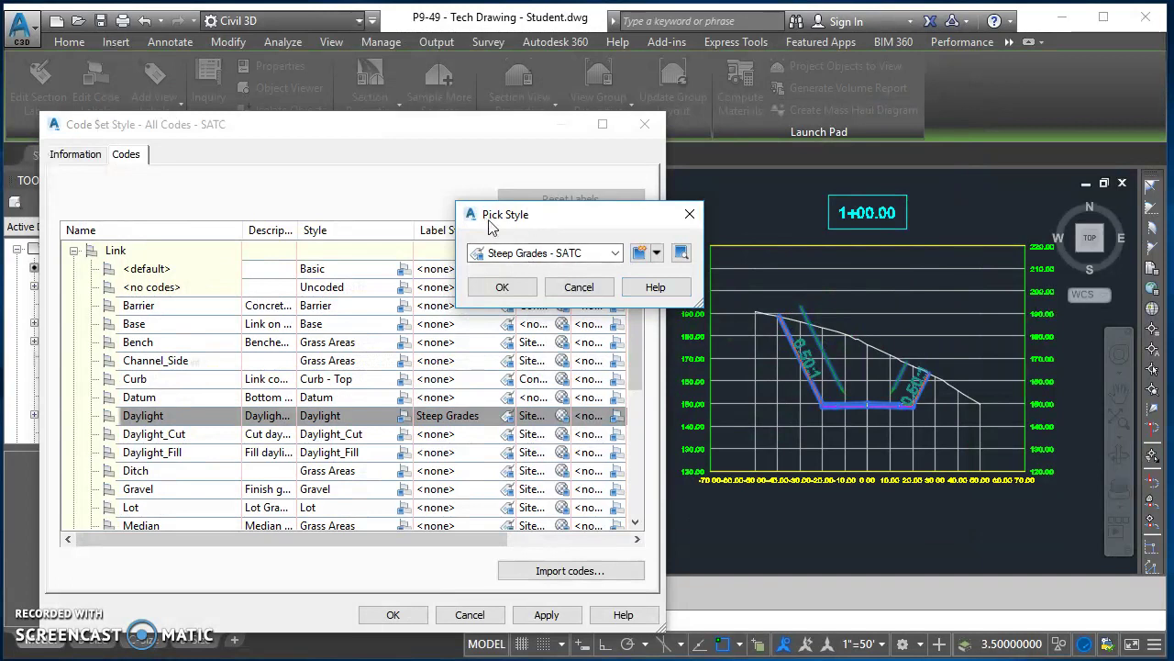
{"action": "left_click", "coordinate": [514, 289]}
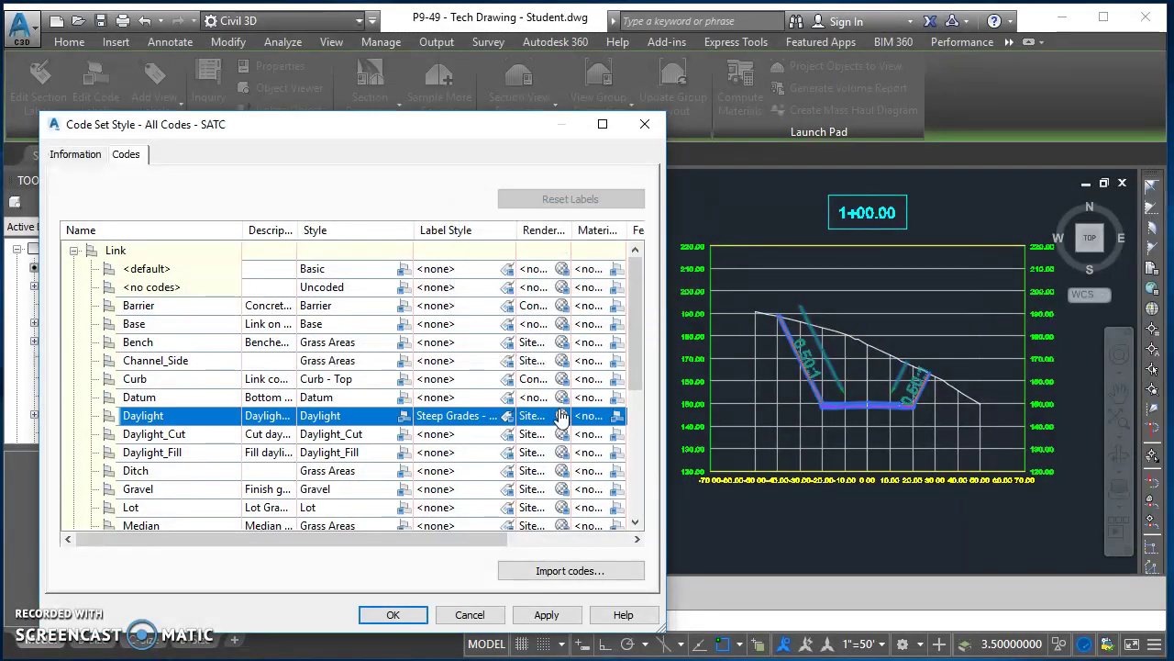
{"action": "left_click", "coordinate": [546, 615]}
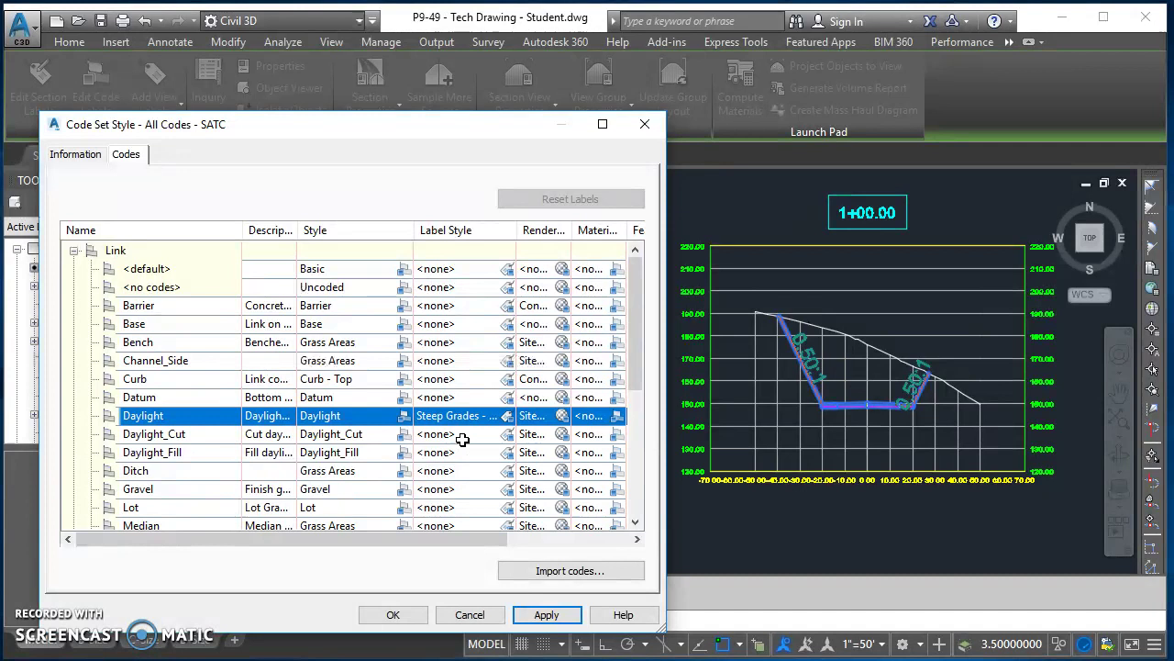
- For the label style of the Pave link code, copy Flat Grades under the name Flat Grades - SATC
{"action": "scroll", "coordinate": [457, 431], "scroll_direction": "down", "scroll_amount": 1}
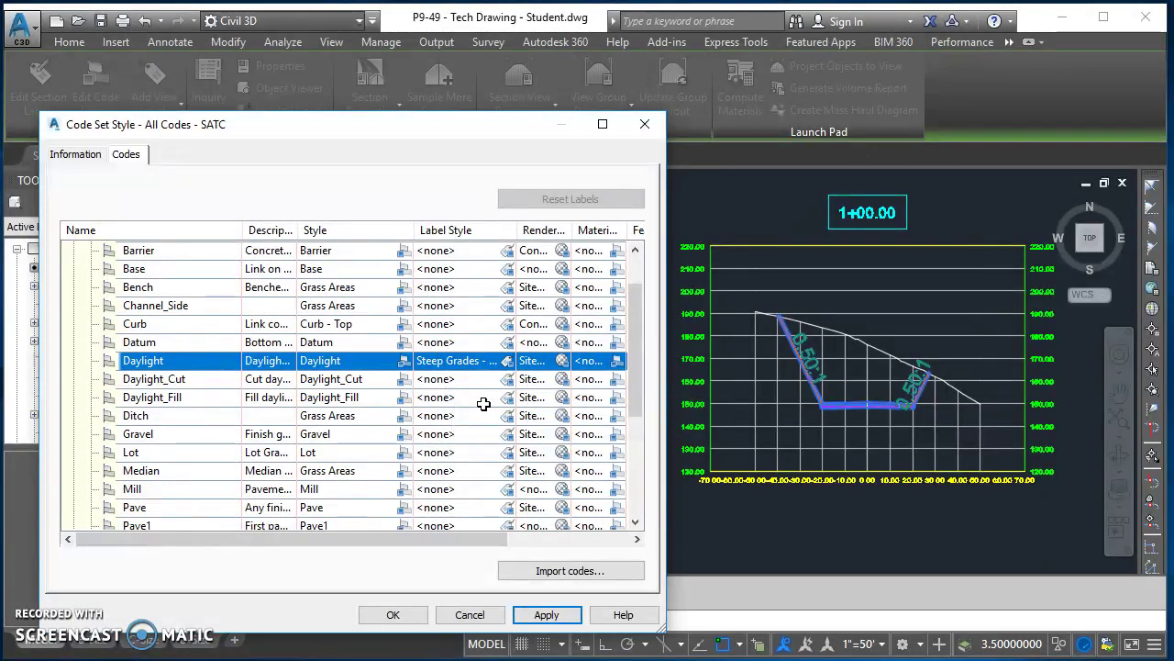
{"action": "scroll", "coordinate": [483, 404], "scroll_direction": "down", "scroll_amount": 1}
{"action": "scroll", "coordinate": [483, 403], "scroll_direction": "down", "scroll_amount": 1}
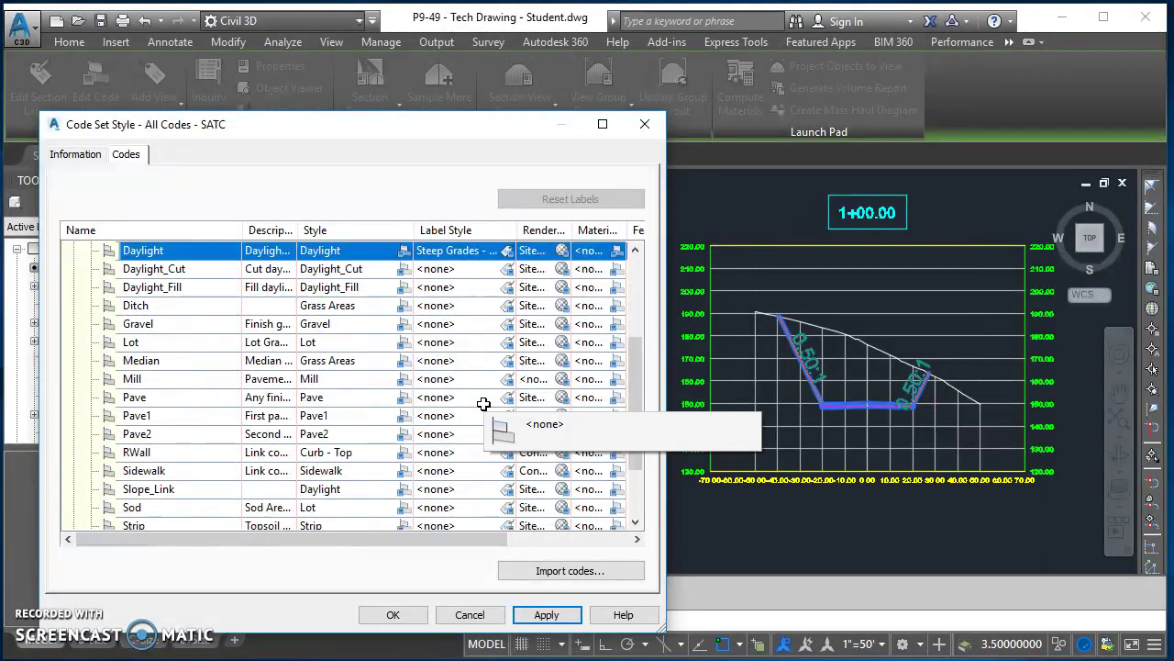
{"action": "left_click", "coordinate": [173, 397]}
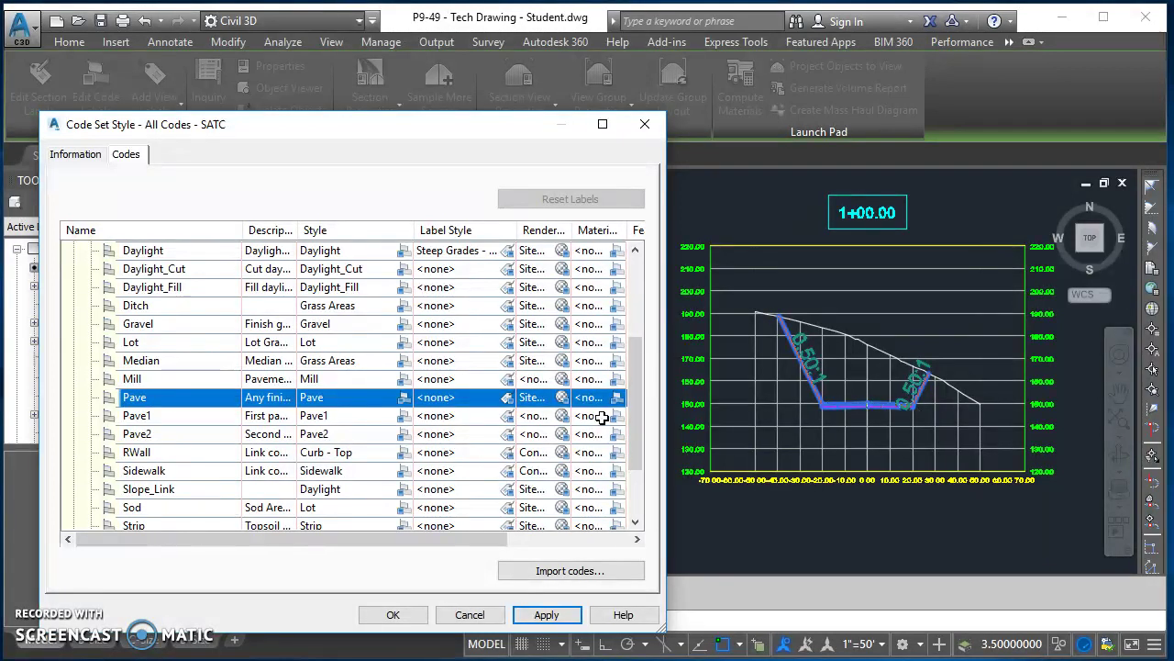
{"action": "left_click", "coordinate": [507, 403]}
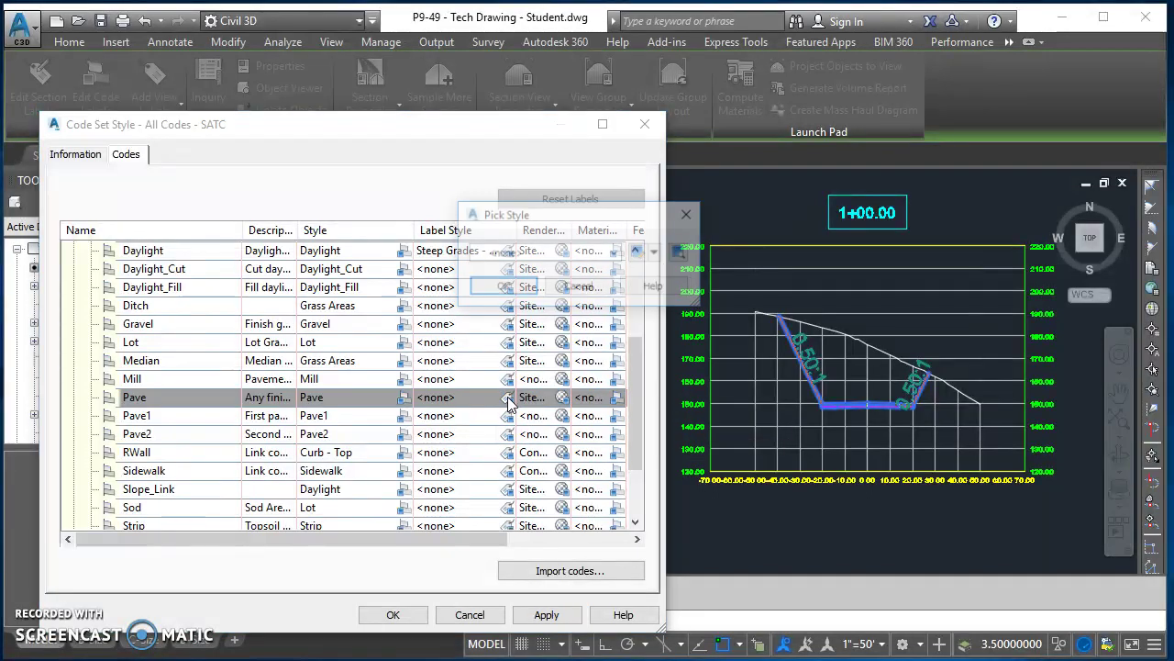
{"action": "left_click", "coordinate": [616, 253]}
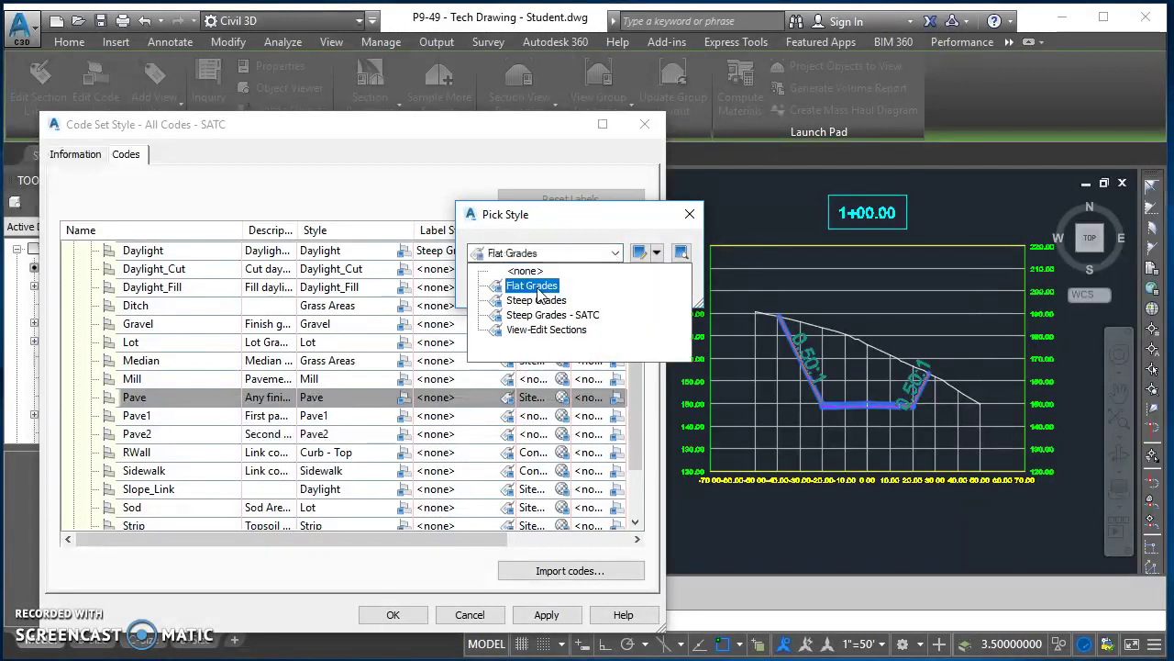
{"action": "left_click", "coordinate": [538, 290]}
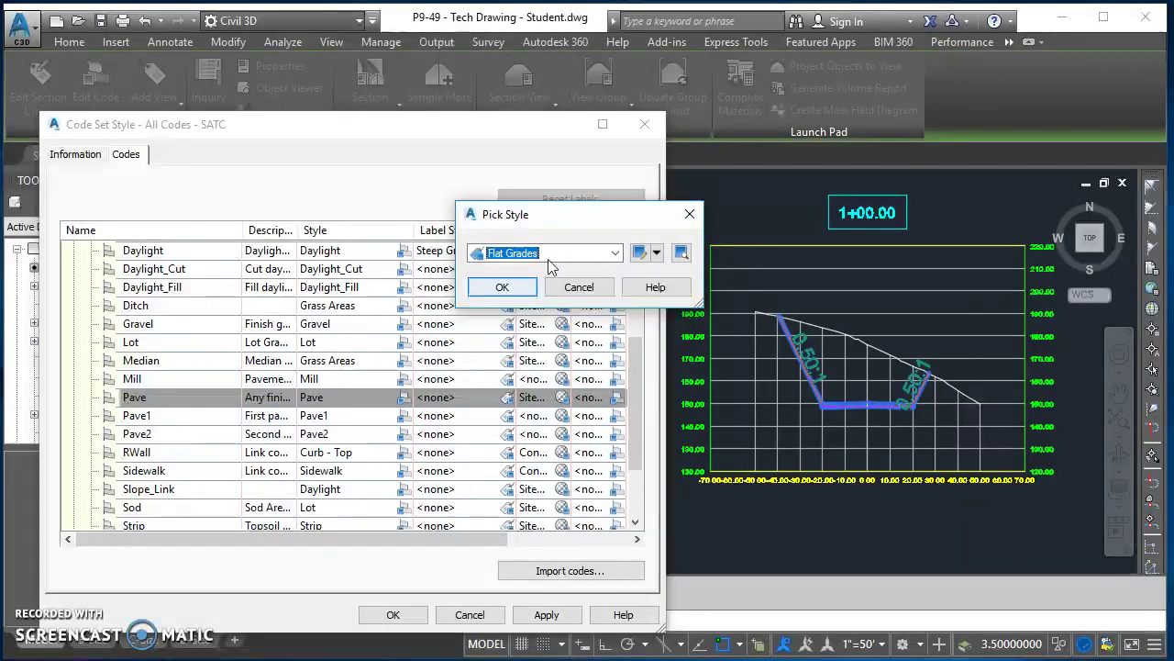
{"action": "left_click", "coordinate": [655, 253]}
{"action": "left_click", "coordinate": [688, 291]}
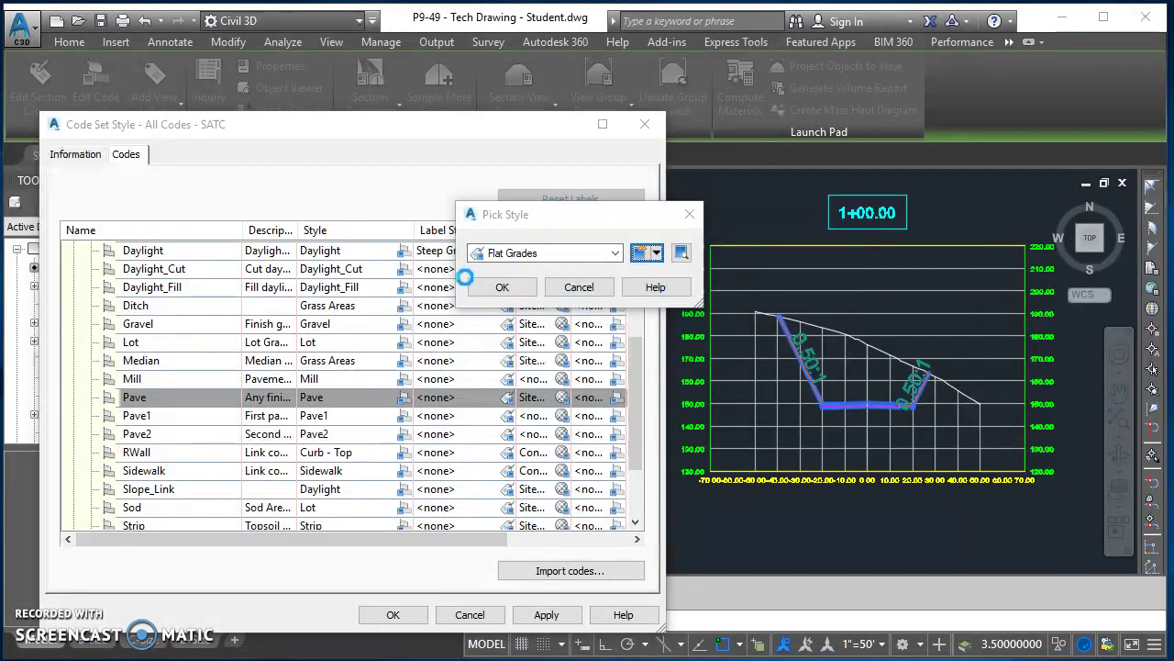
{"action": "left_click_drag", "start_coordinate": [160, 180], "coordinate": [295, 180]}
{"action": "type", "text": "- SATC"}
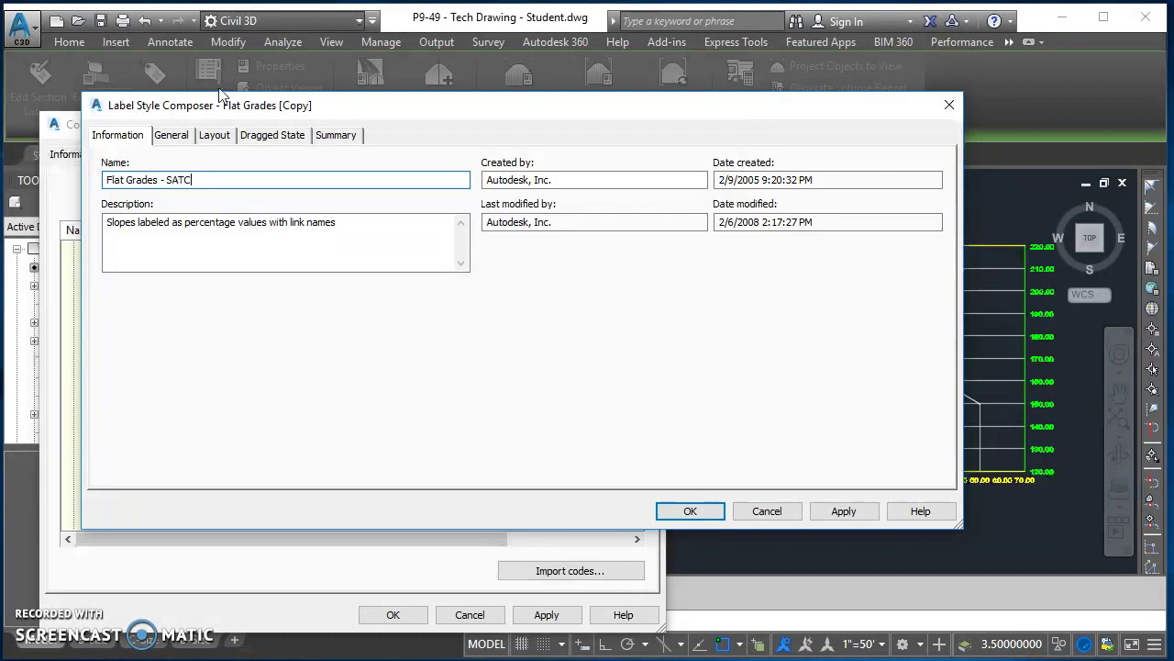
- Hide the Direction Arrow component of the Flat Grades - SATC label style by setting its visibility to False
{"action": "left_click", "coordinate": [212, 135]}
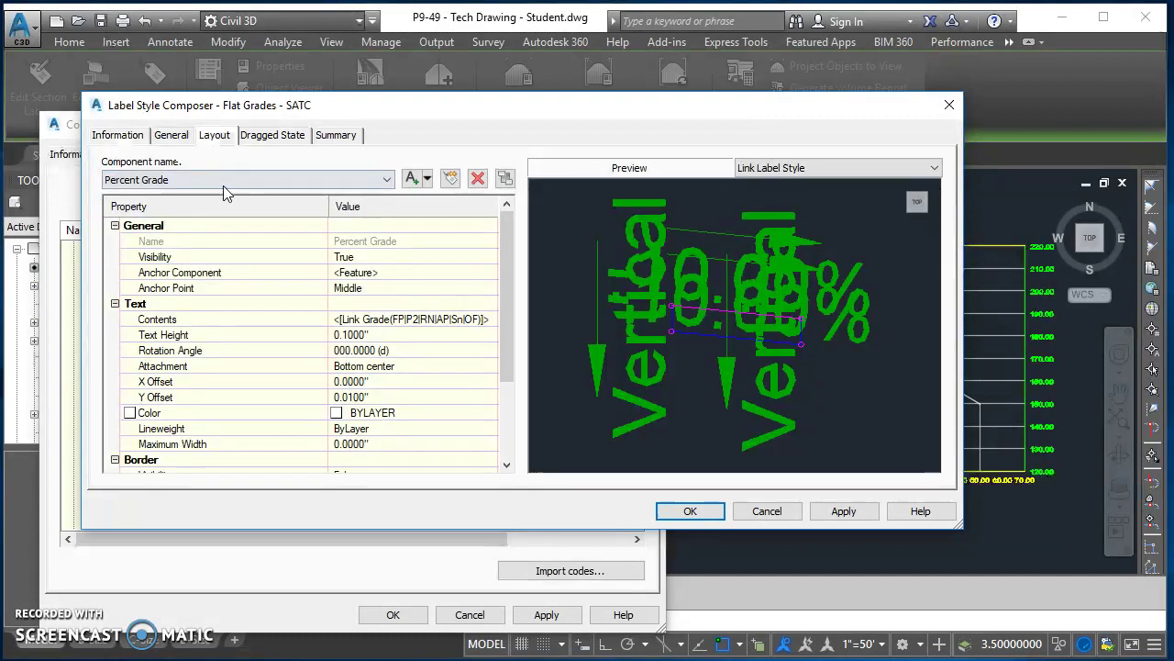
{"action": "left_click", "coordinate": [223, 184]}
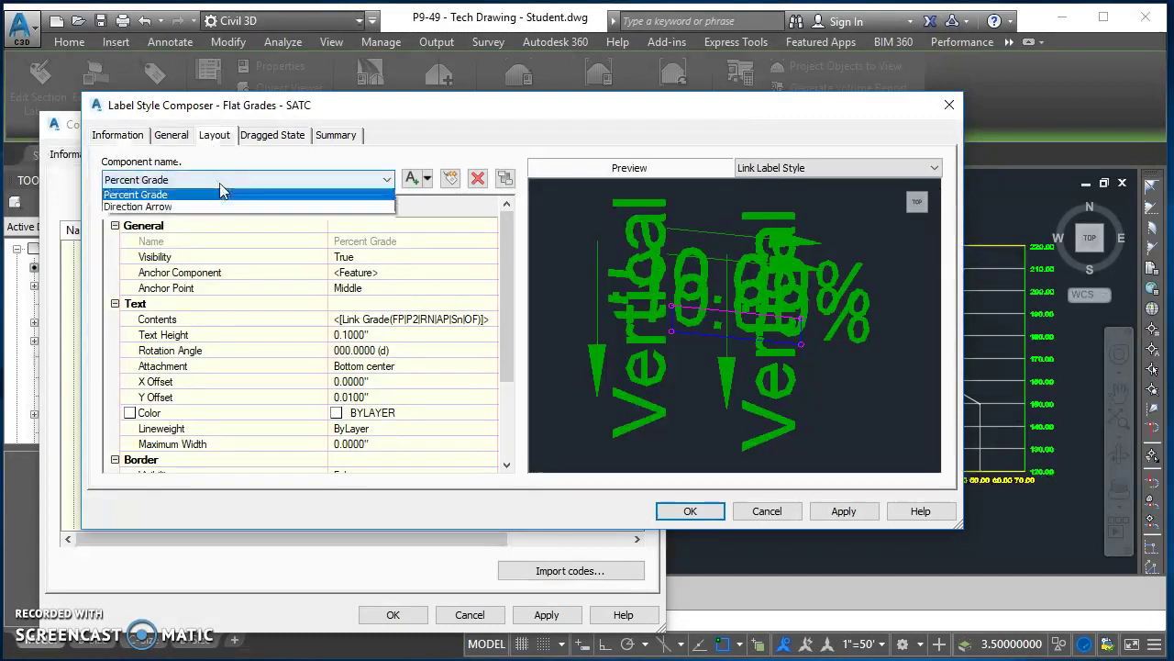
{"action": "left_click", "coordinate": [169, 209]}
{"action": "left_click", "coordinate": [367, 258]}
{"action": "left_click", "coordinate": [367, 258]}
{"action": "left_click", "coordinate": [394, 271]}
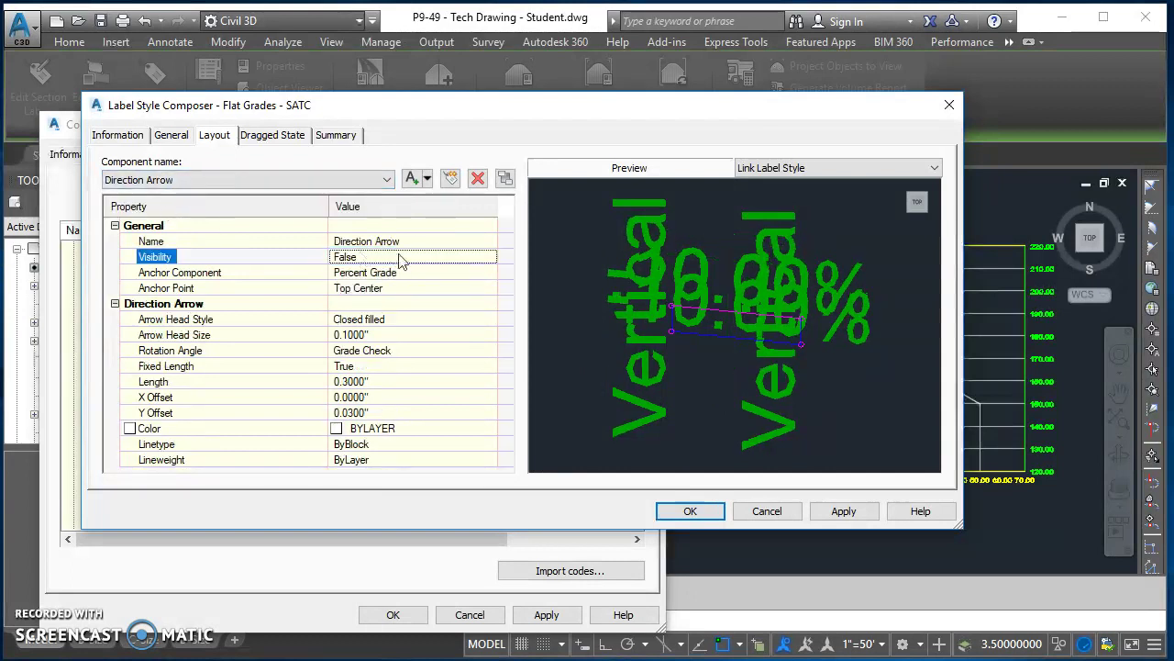
- Set the text height of the Percent Grade component in the Flat Grades - SATC label style to 0.125"
{"action": "left_click", "coordinate": [292, 181]}
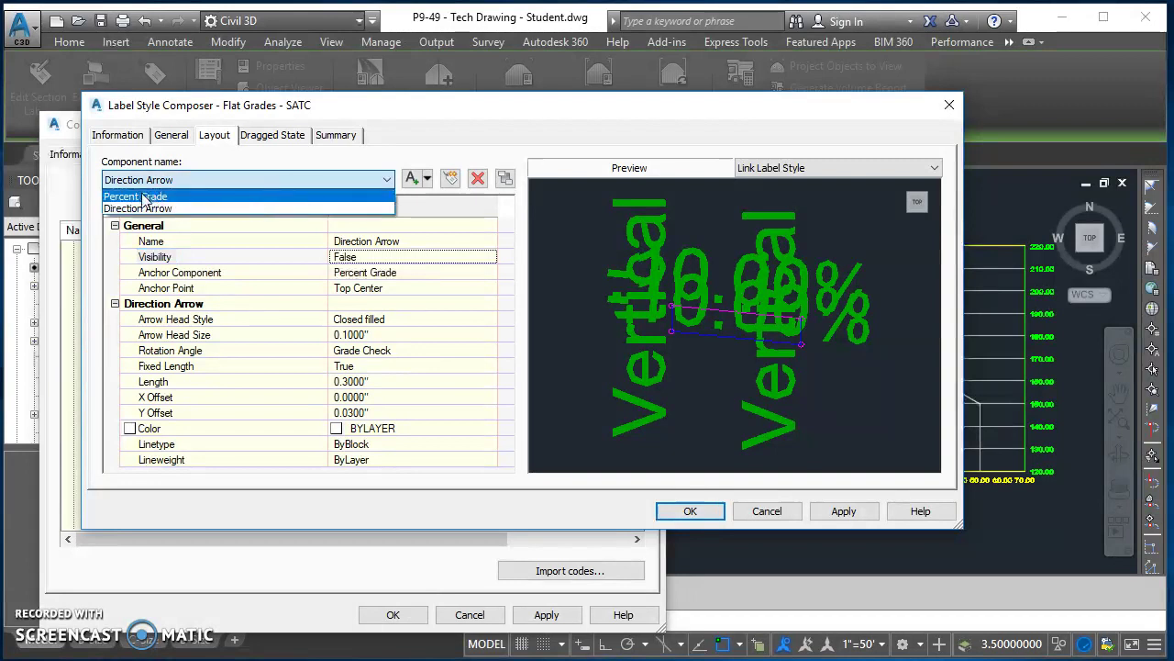
{"action": "left_click", "coordinate": [156, 198]}
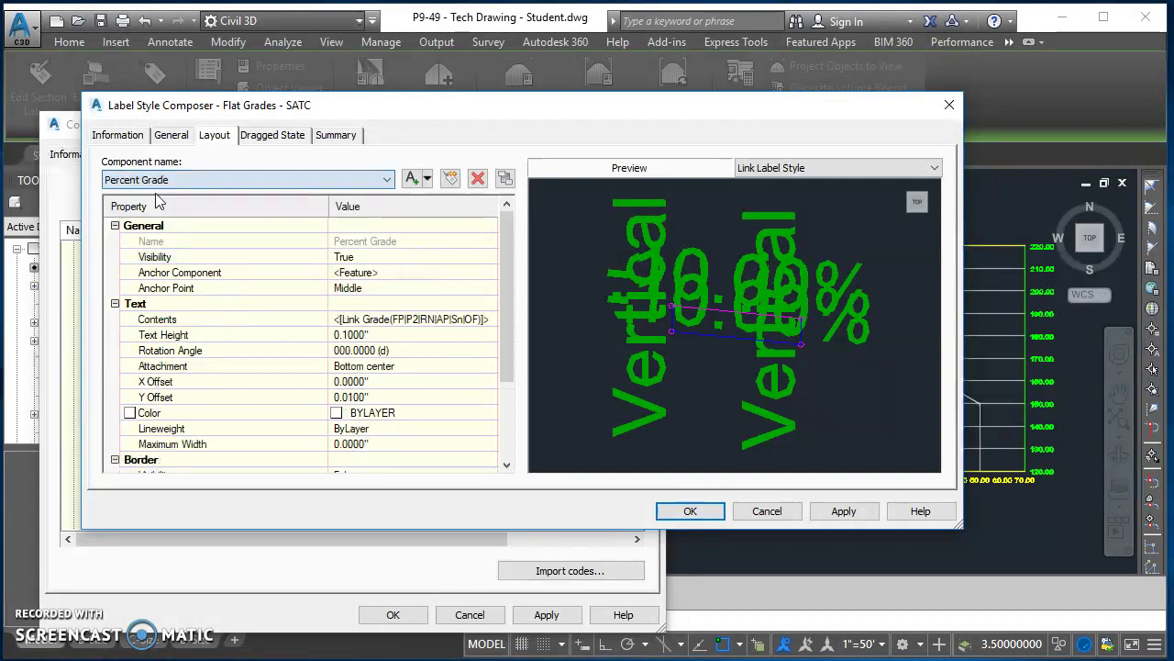
{"action": "left_click", "coordinate": [404, 335]}
{"action": "type", "text": ".125"}
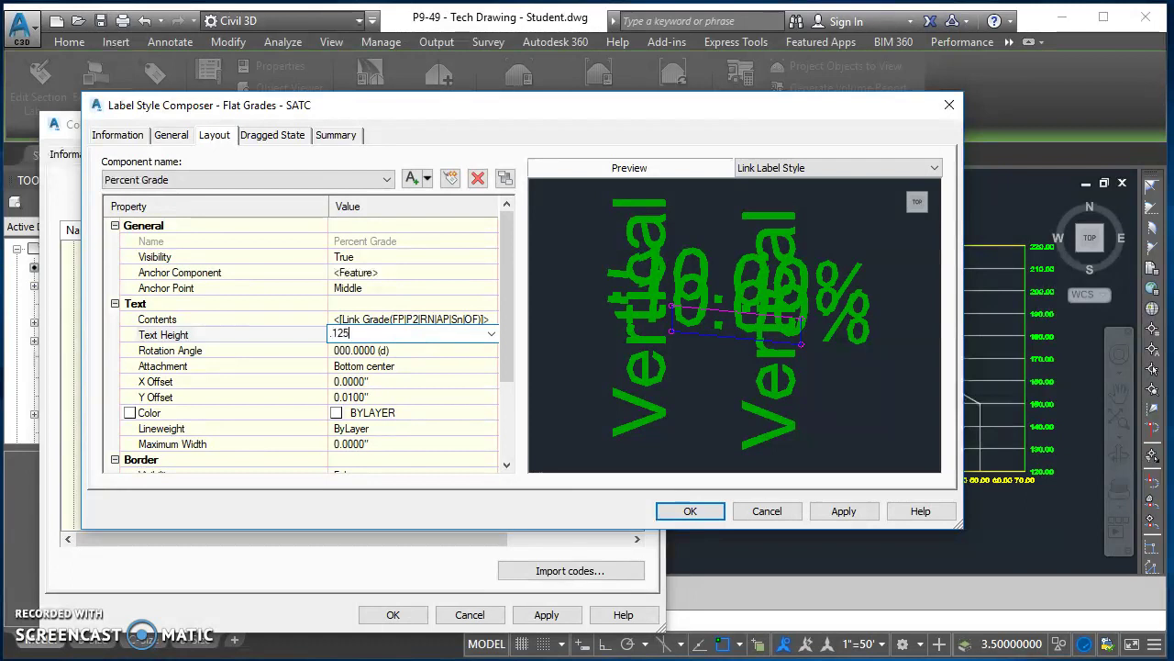
{"action": "key", "text": "Return"}
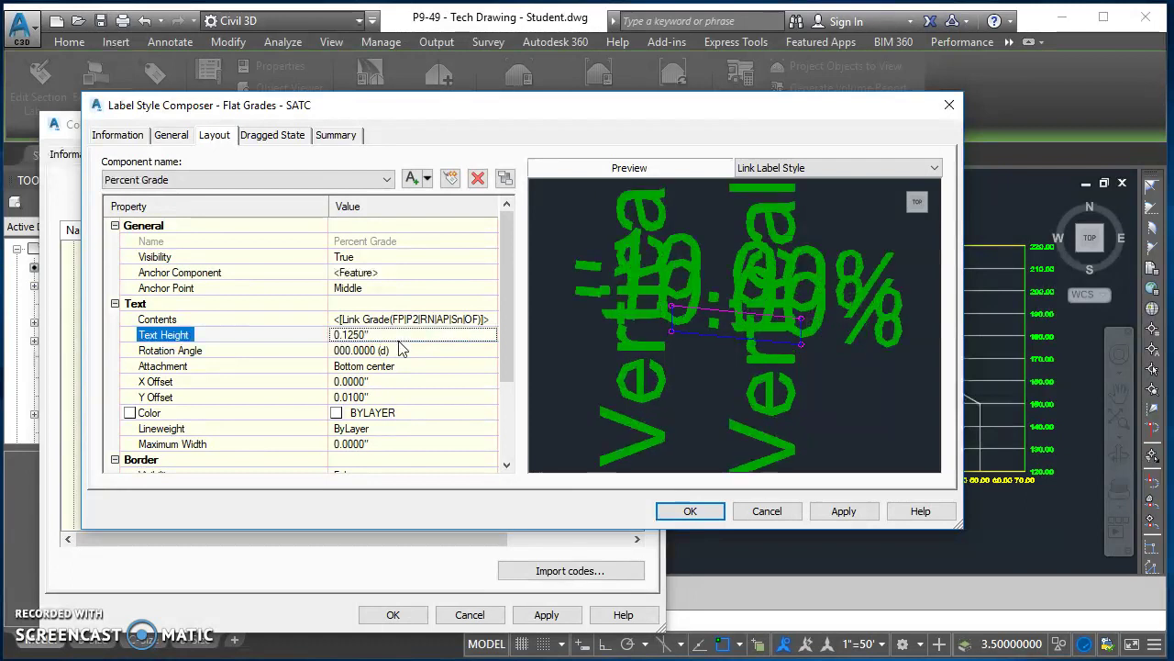
- Accept the Flat Grades - SATC label style, assign it to the Pave link code, and apply and close the code set style
{"action": "left_click", "coordinate": [706, 515]}
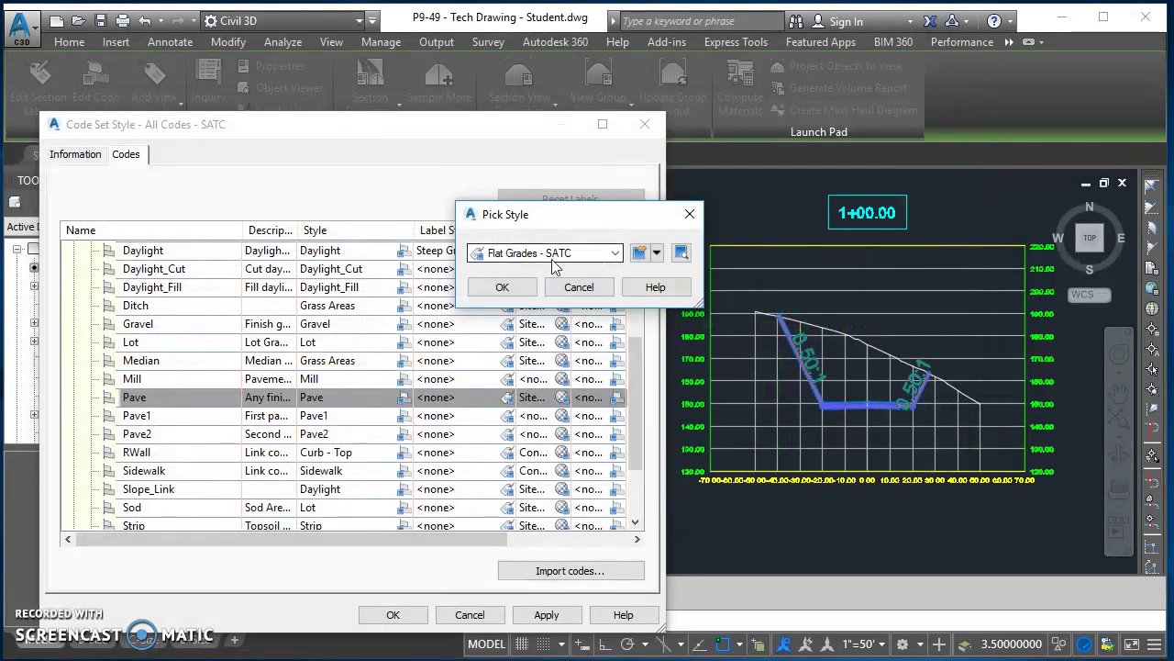
{"action": "left_click", "coordinate": [499, 288]}
{"action": "left_click", "coordinate": [546, 615]}
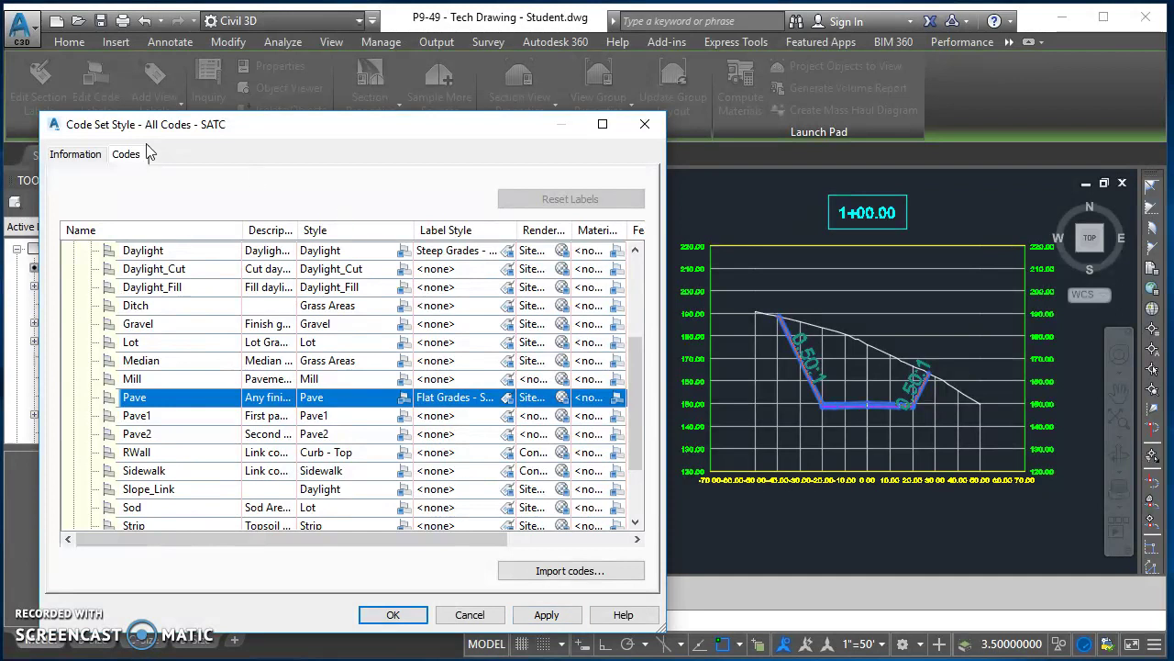
{"action": "left_click", "coordinate": [546, 615]}
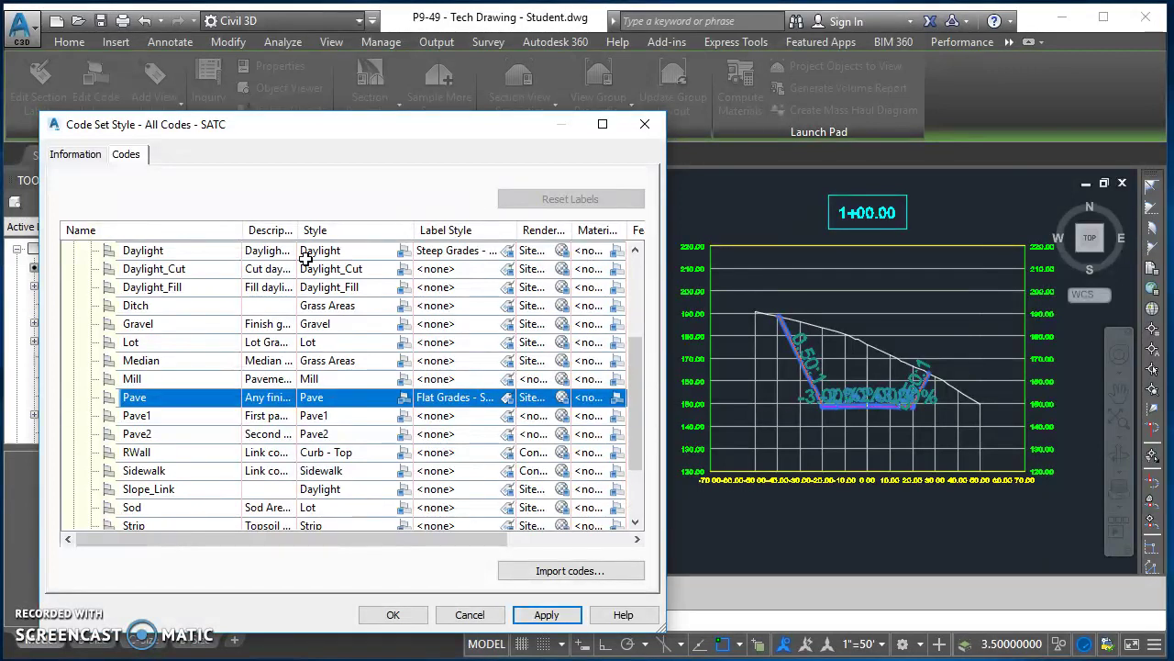
{"action": "left_click", "coordinate": [392, 616]}
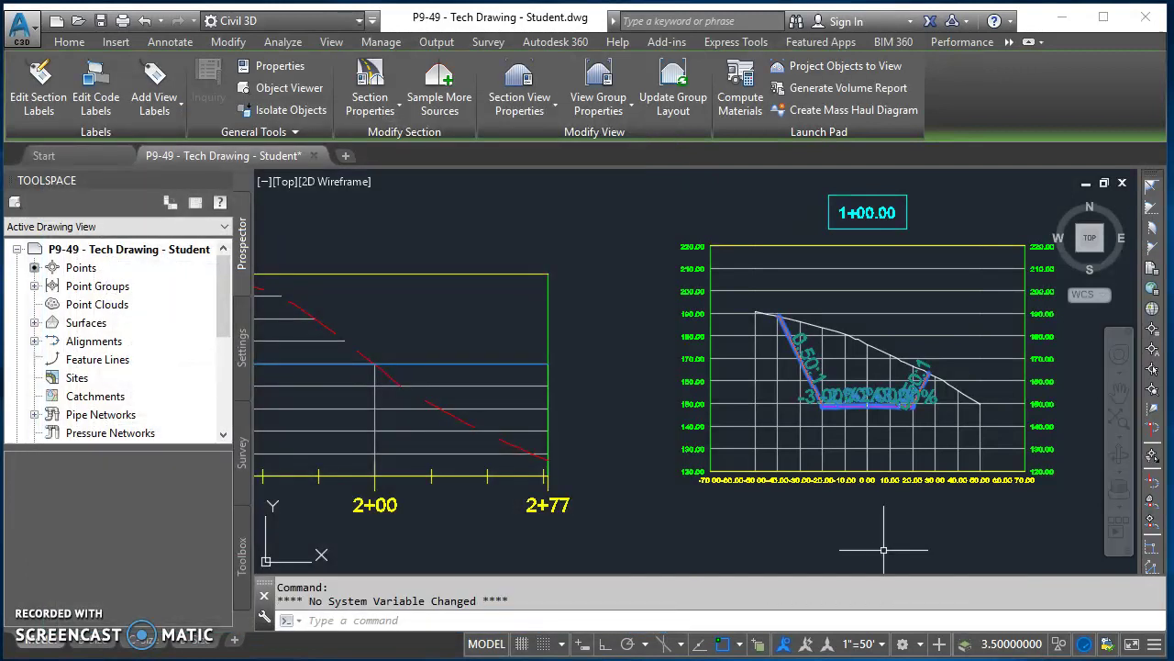
- Set the drawing's annotation scale to 1"=20'
{"action": "scroll", "coordinate": [905, 391], "scroll_direction": "up", "scroll_amount": 1}
{"action": "scroll", "coordinate": [906, 392], "scroll_direction": "up", "scroll_amount": 2}
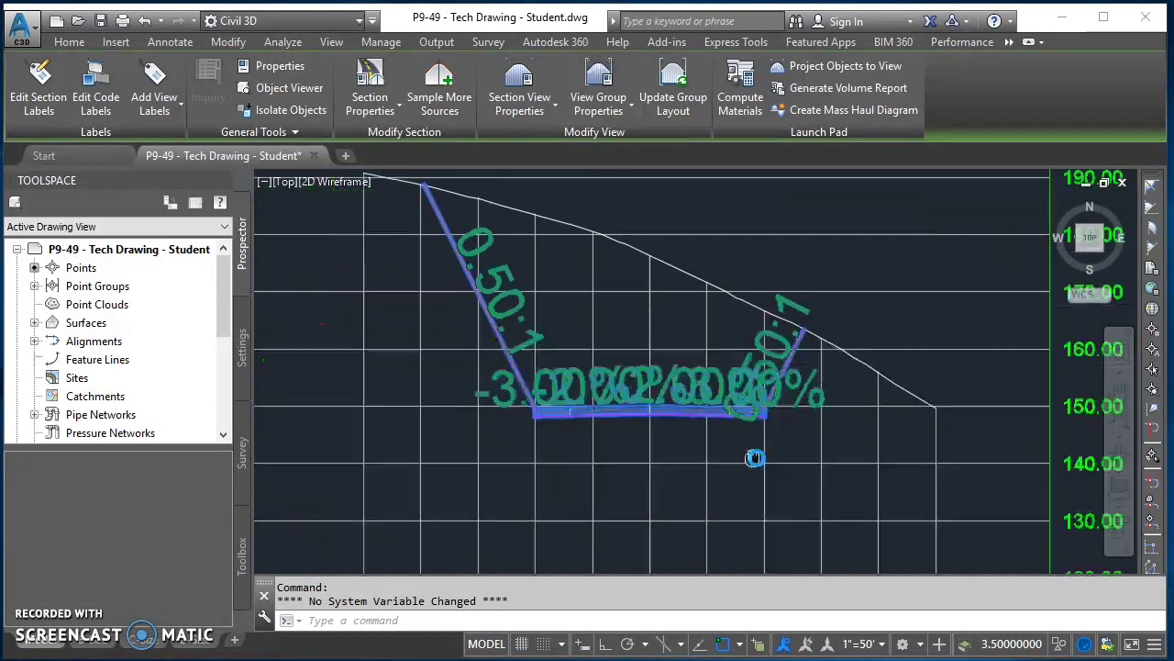
{"action": "scroll", "coordinate": [752, 459], "scroll_direction": "up", "scroll_amount": 2}
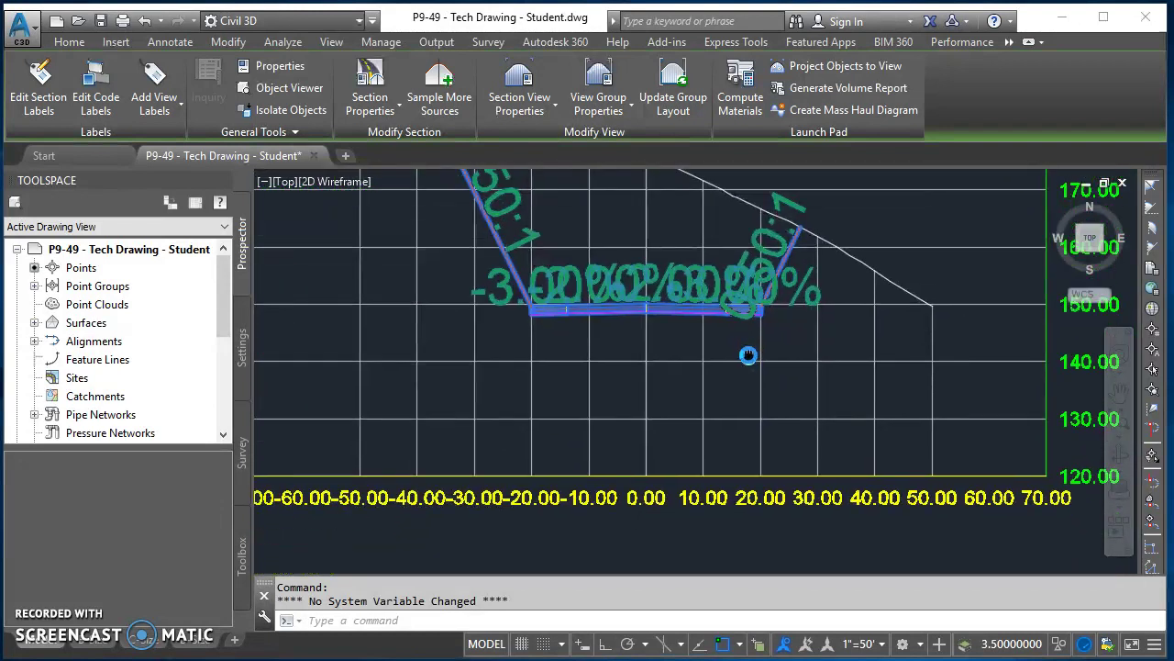
{"action": "left_click", "coordinate": [880, 644]}
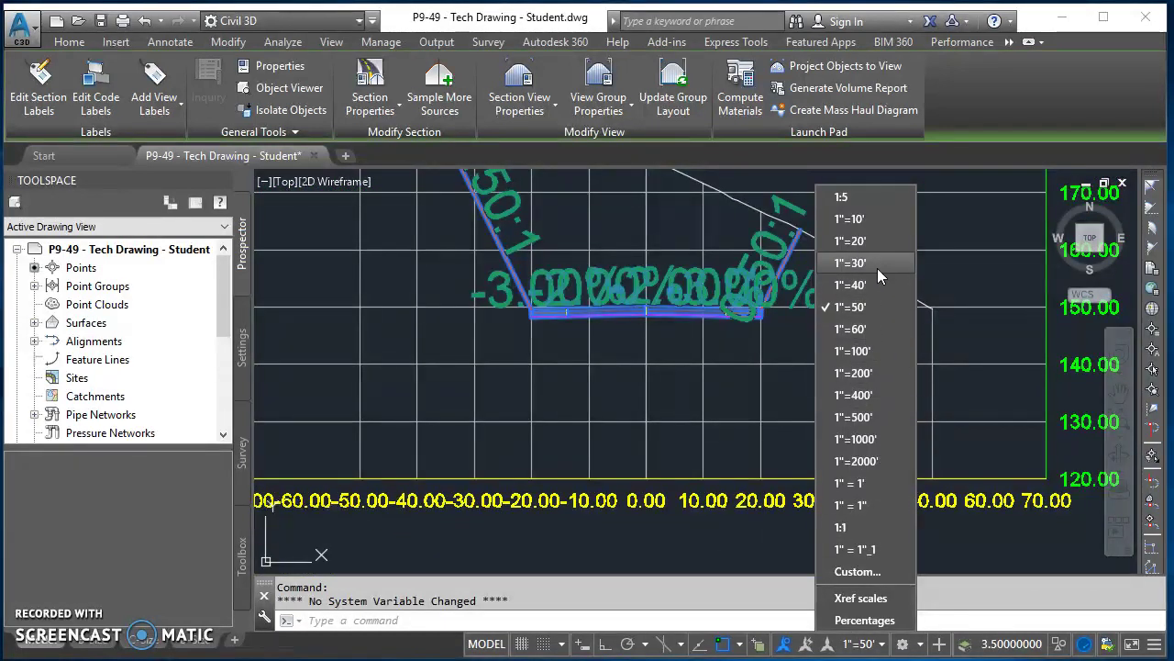
{"action": "left_click", "coordinate": [876, 242]}
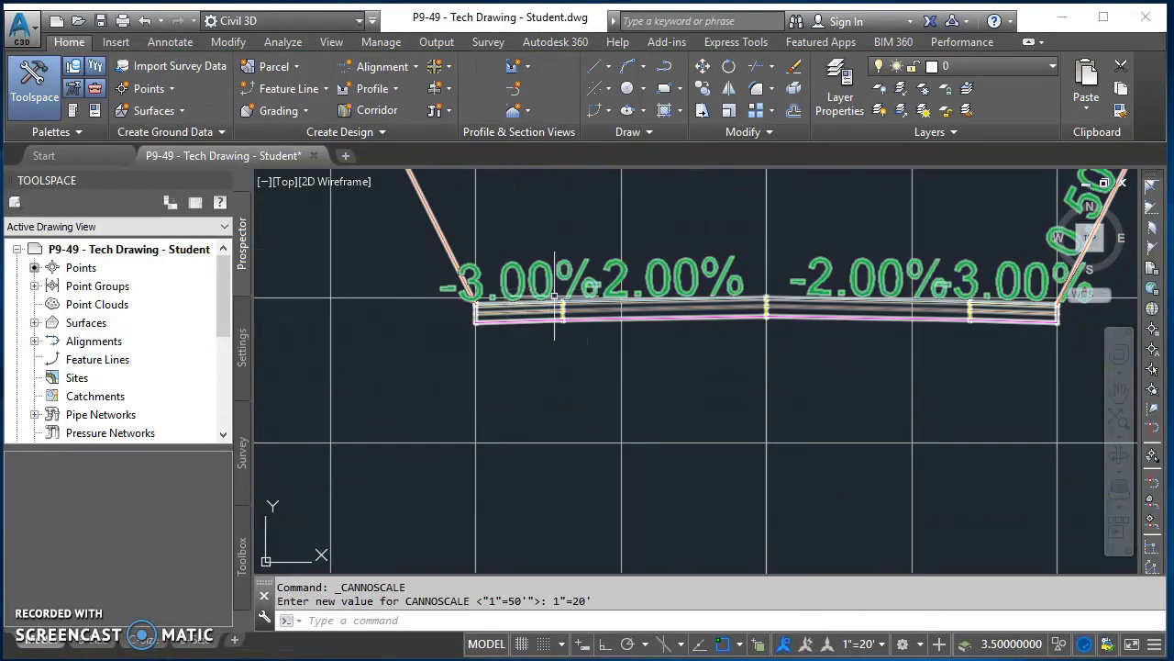
- Examine the slope labels along the Daylight and Pave links of the corridor section at 1+00.00
{"action": "scroll", "coordinate": [528, 299], "scroll_direction": "up", "scroll_amount": 2}
{"action": "scroll", "coordinate": [719, 369], "scroll_direction": "down", "scroll_amount": 6}
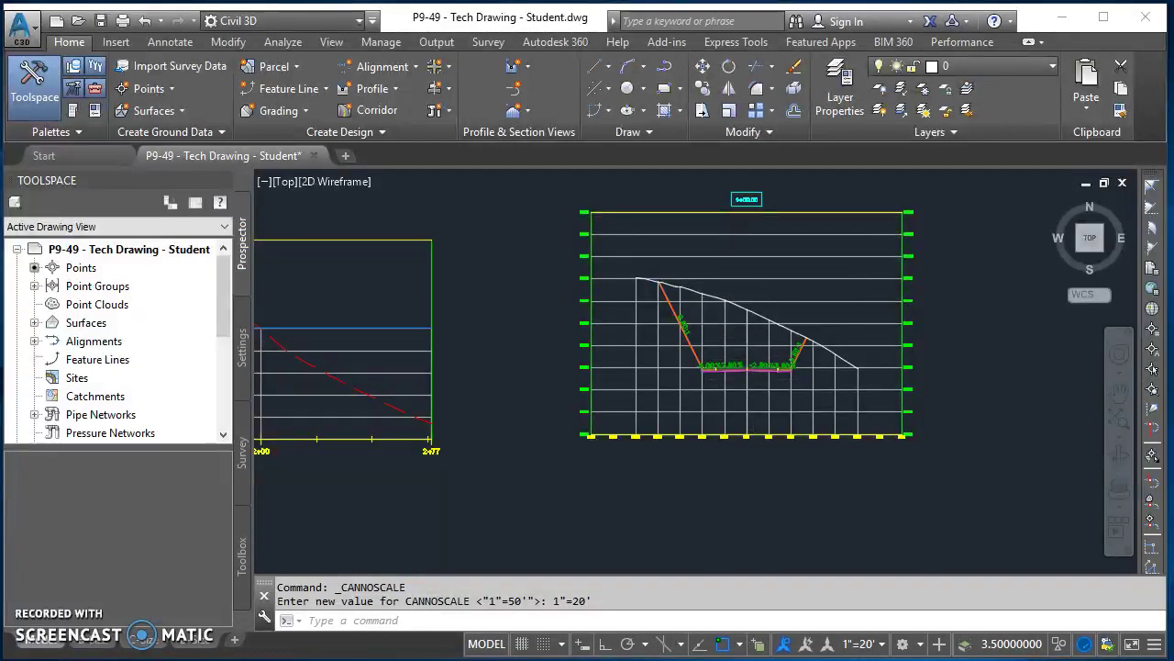
{"action": "scroll", "coordinate": [720, 330], "scroll_direction": "up", "scroll_amount": 4}
{"action": "scroll", "coordinate": [751, 431], "scroll_direction": "up", "scroll_amount": 2}
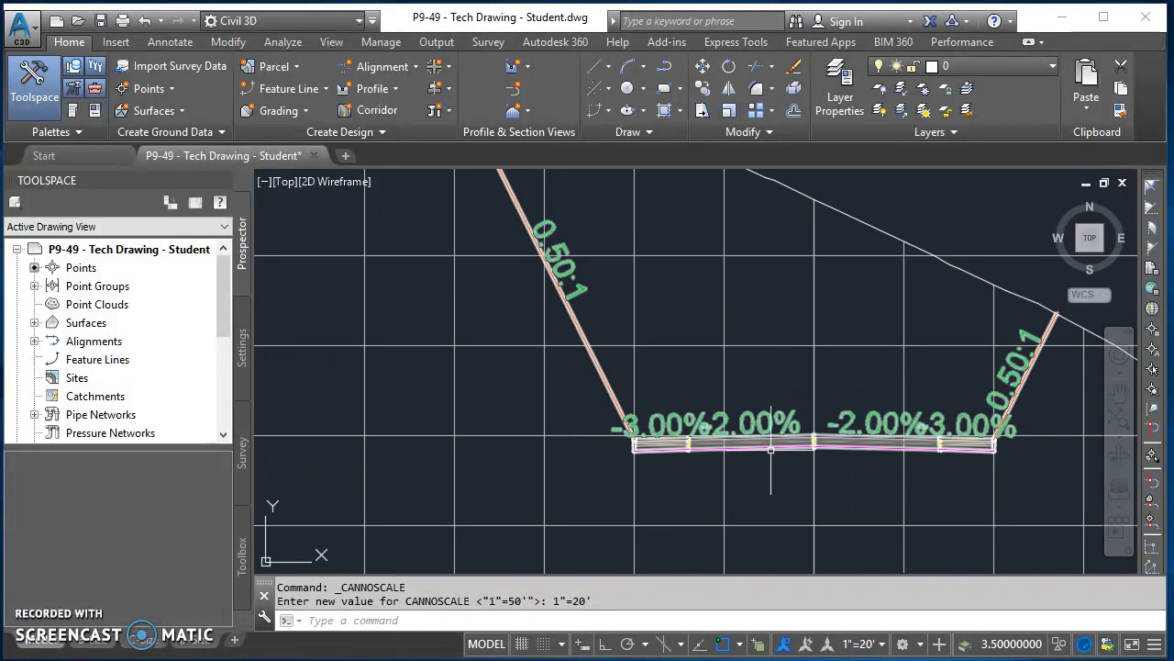
{"action": "scroll", "coordinate": [759, 433], "scroll_direction": "up", "scroll_amount": 2}
{"action": "mouse_move", "coordinate": [763, 440]}
{"action": "scroll", "coordinate": [766, 437], "scroll_direction": "down", "scroll_amount": 4}
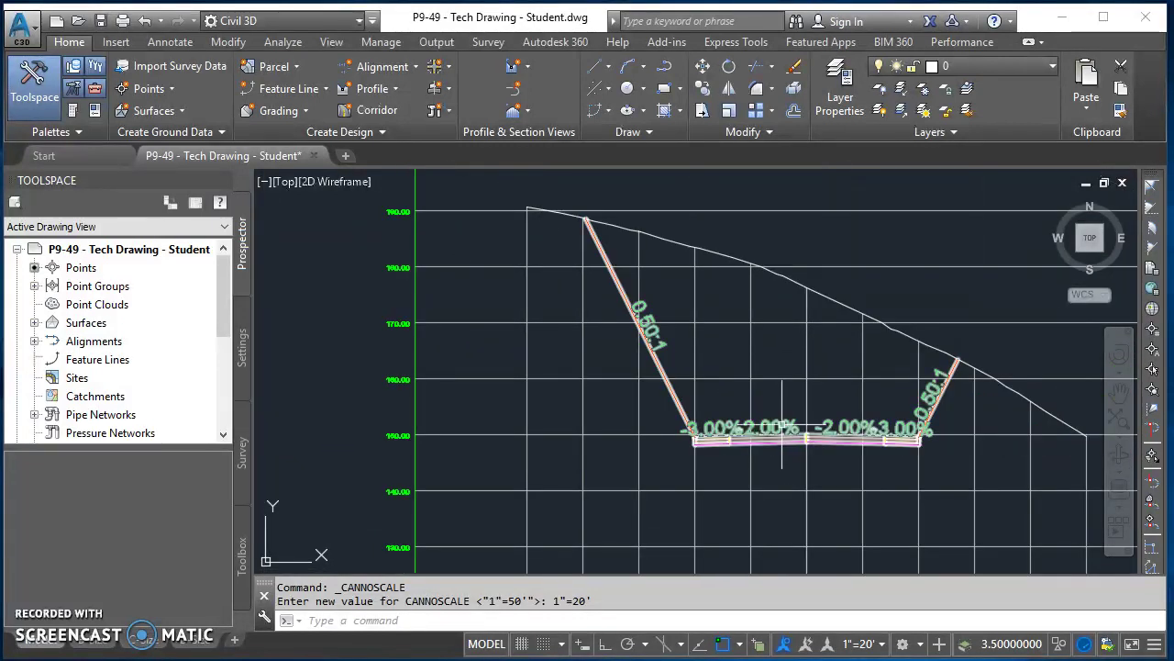
{"action": "scroll", "coordinate": [771, 426], "scroll_direction": "down", "scroll_amount": 2}
{"action": "scroll", "coordinate": [808, 280], "scroll_direction": "down", "scroll_amount": 3}
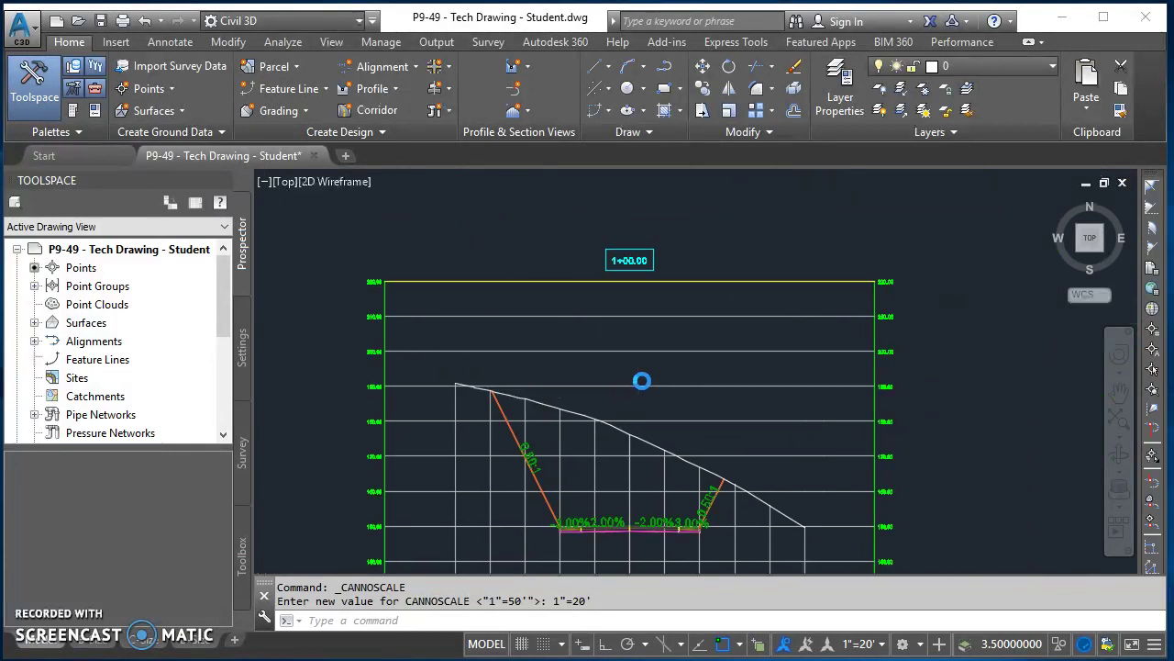
- In the properties of the 1+00.00 section view, copy the Standard object style under the name Standard - SATC
{"action": "left_click", "coordinate": [687, 362]}
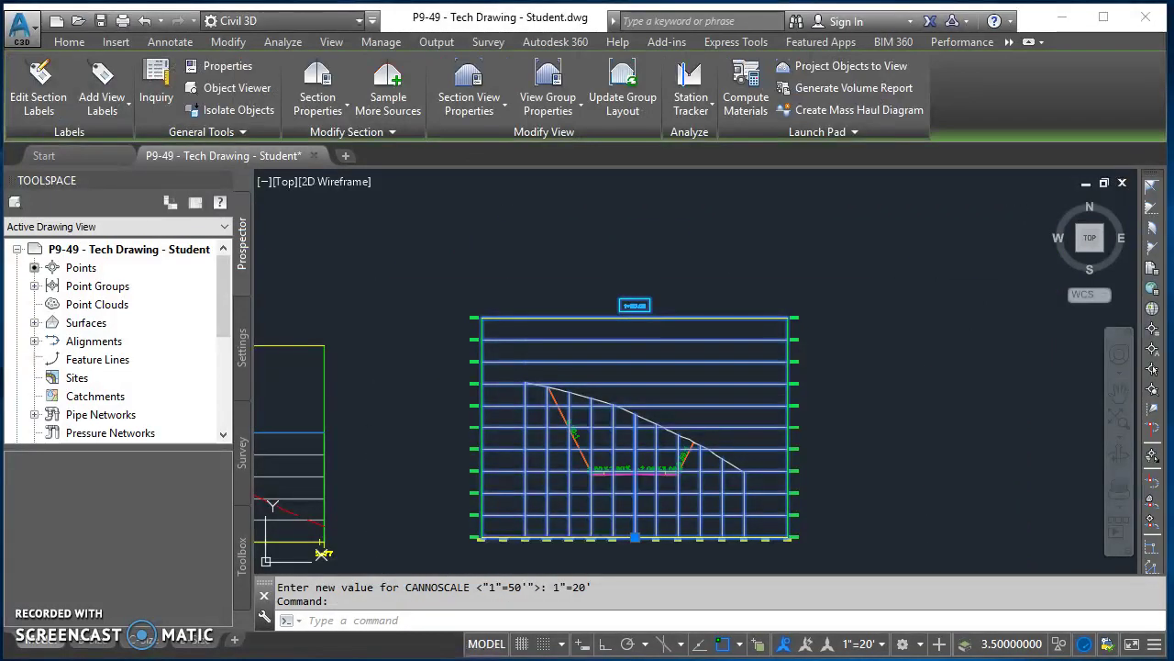
{"action": "mouse_move", "coordinate": [711, 391]}
{"action": "middle_mouse_down"}
{"action": "mouse_move", "coordinate": [923, 328]}
{"action": "mouse_move", "coordinate": [956, 346]}
{"action": "middle_mouse_up"}
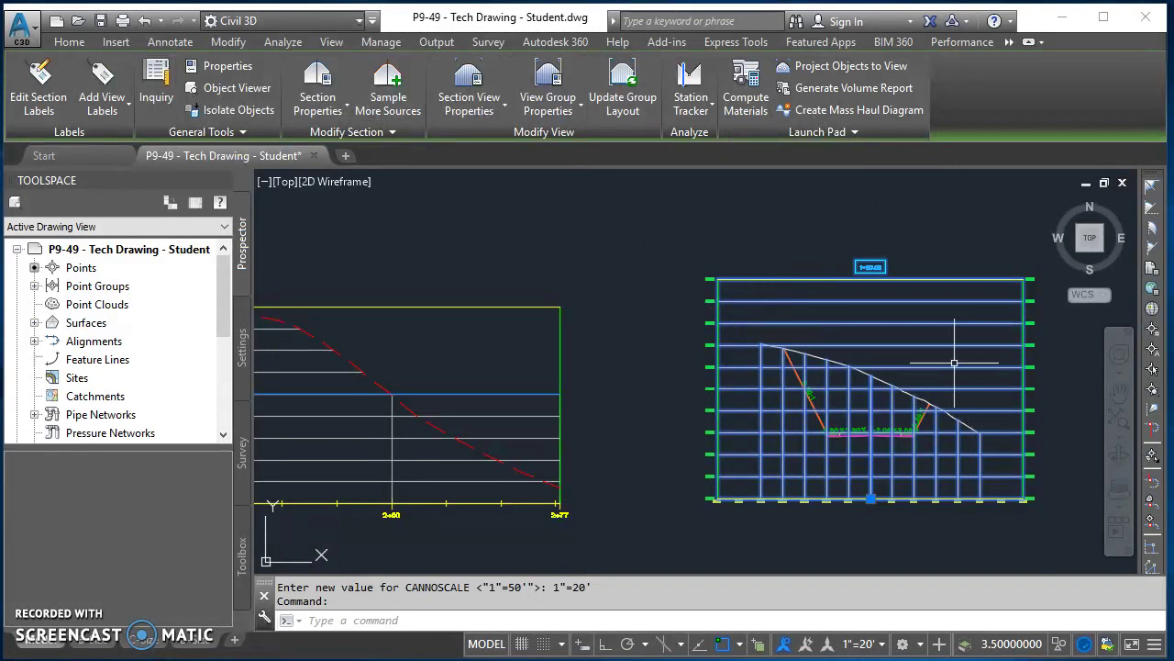
{"action": "mouse_move", "coordinate": [932, 332]}
{"action": "middle_mouse_down"}
{"action": "mouse_move", "coordinate": [959, 336]}
{"action": "mouse_move", "coordinate": [969, 320]}
{"action": "middle_mouse_up"}
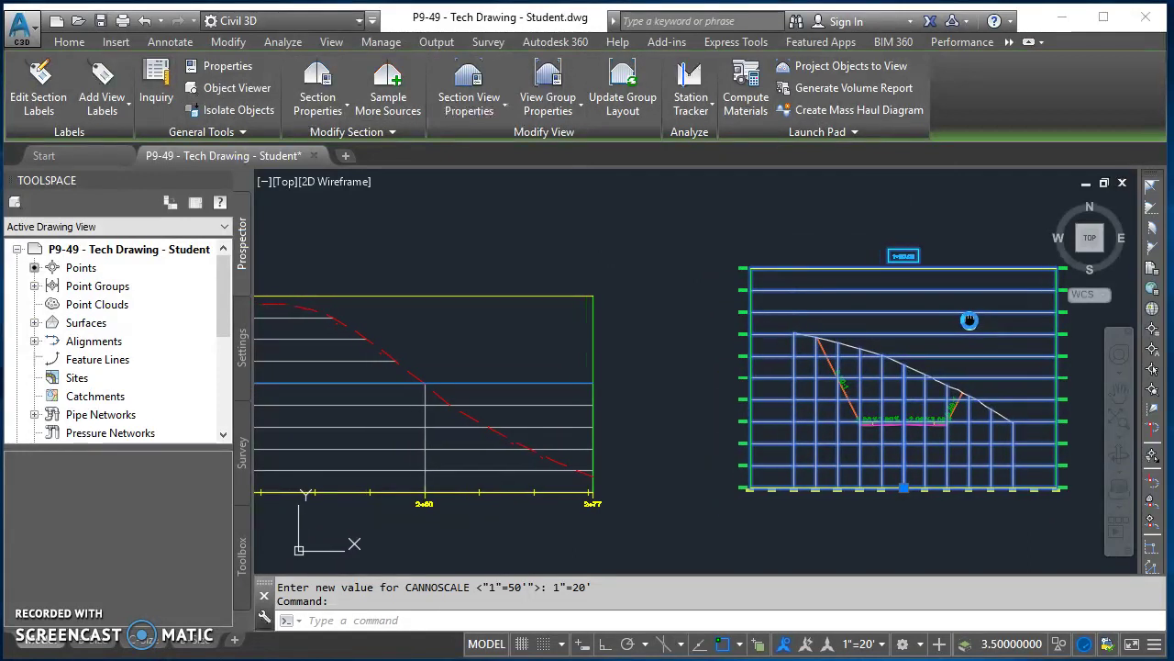
{"action": "left_click", "coordinate": [476, 111]}
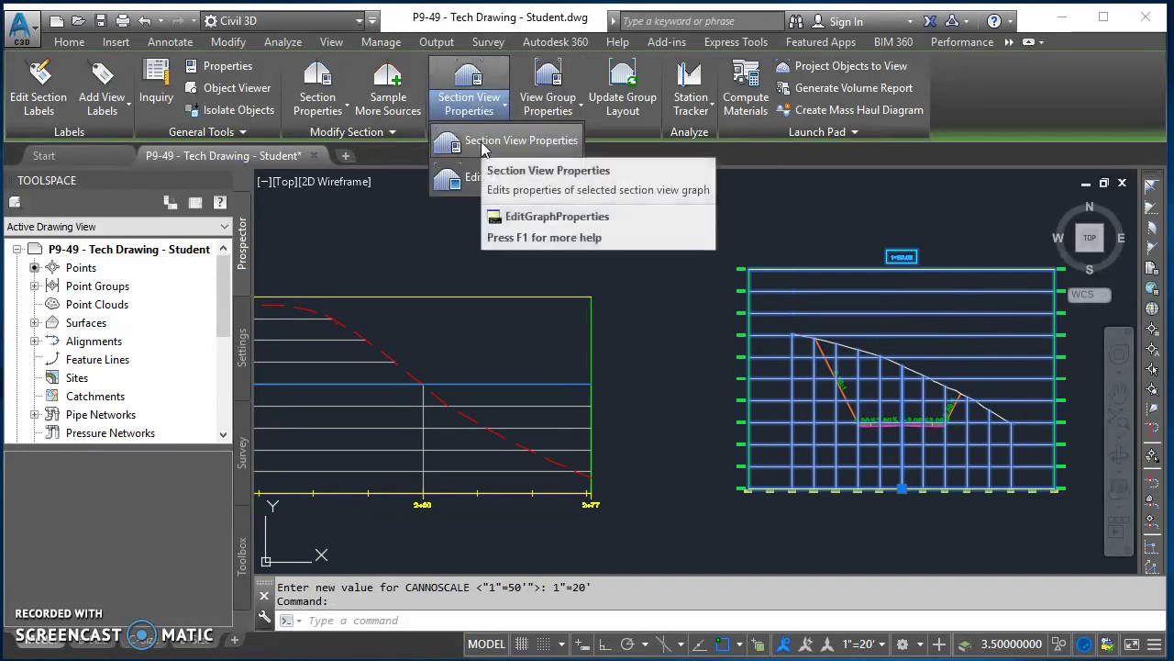
{"action": "left_click", "coordinate": [484, 145]}
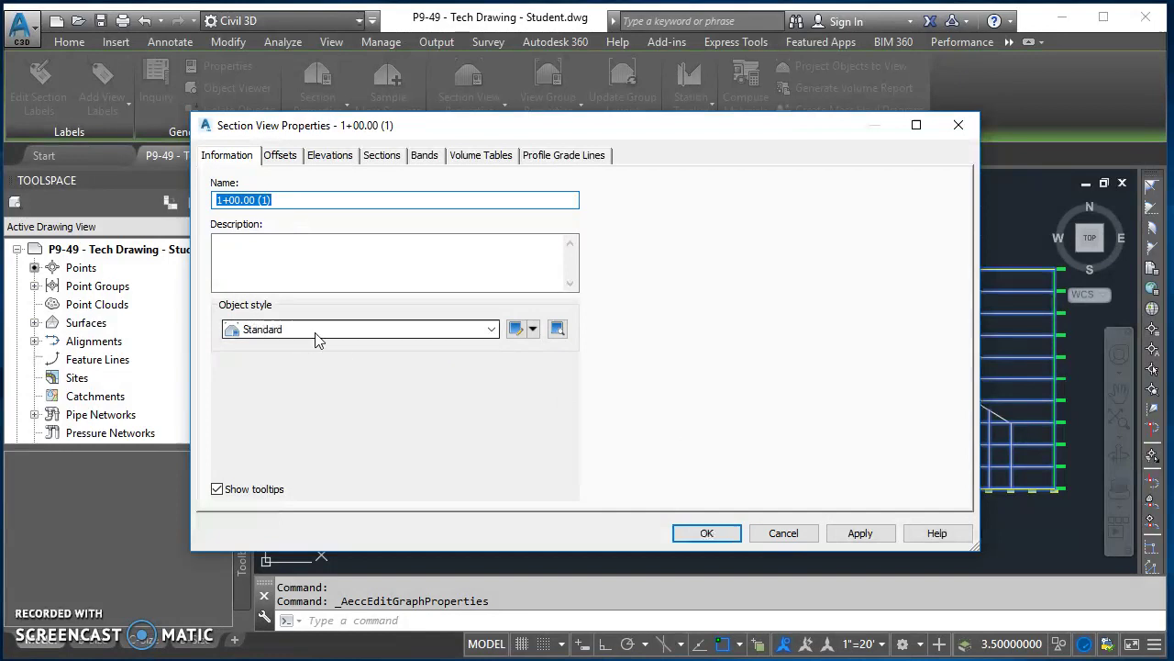
{"action": "left_click", "coordinate": [534, 334]}
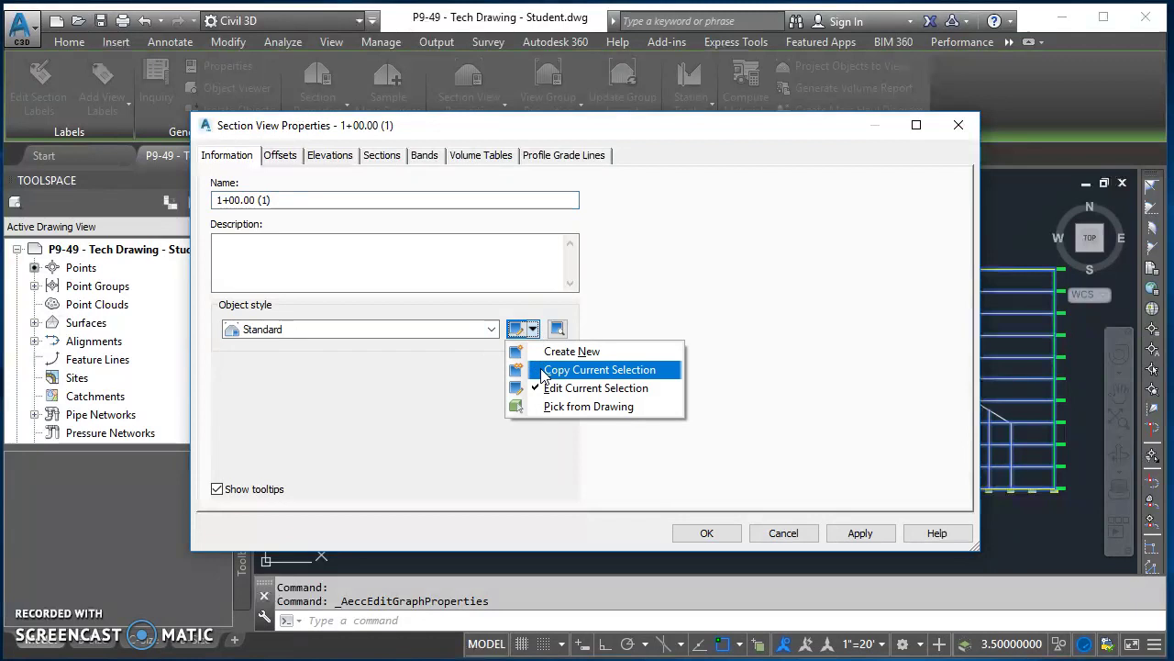
{"action": "left_click", "coordinate": [545, 374]}
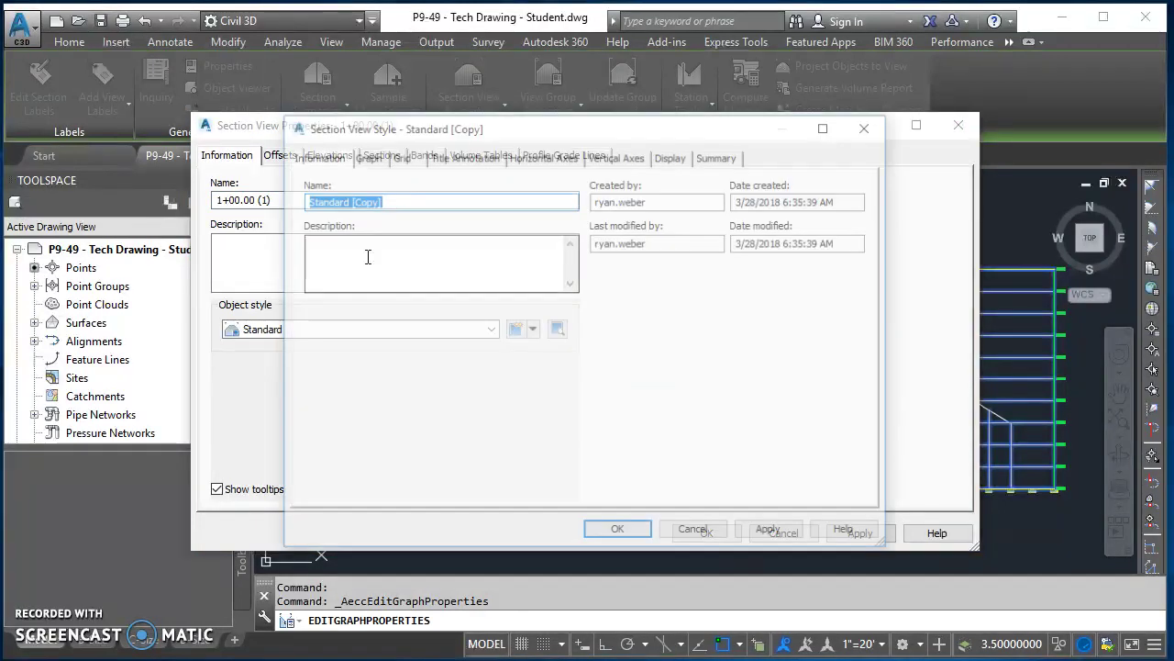
{"action": "left_click", "coordinate": [398, 199]}
{"action": "key", "text": "BackSpace"}
{"action": "type", "text": "- SATC"}
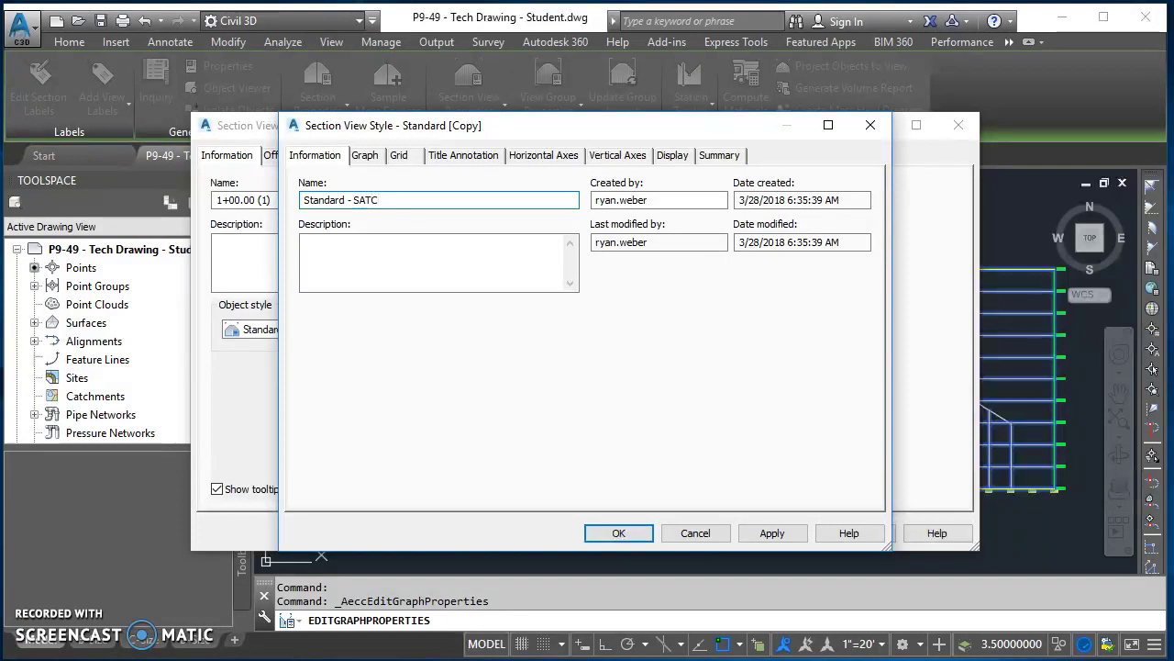
- Check the graph scale settings of the Standard - SATC style and accept it as the section view's object style
{"action": "left_click", "coordinate": [373, 160]}
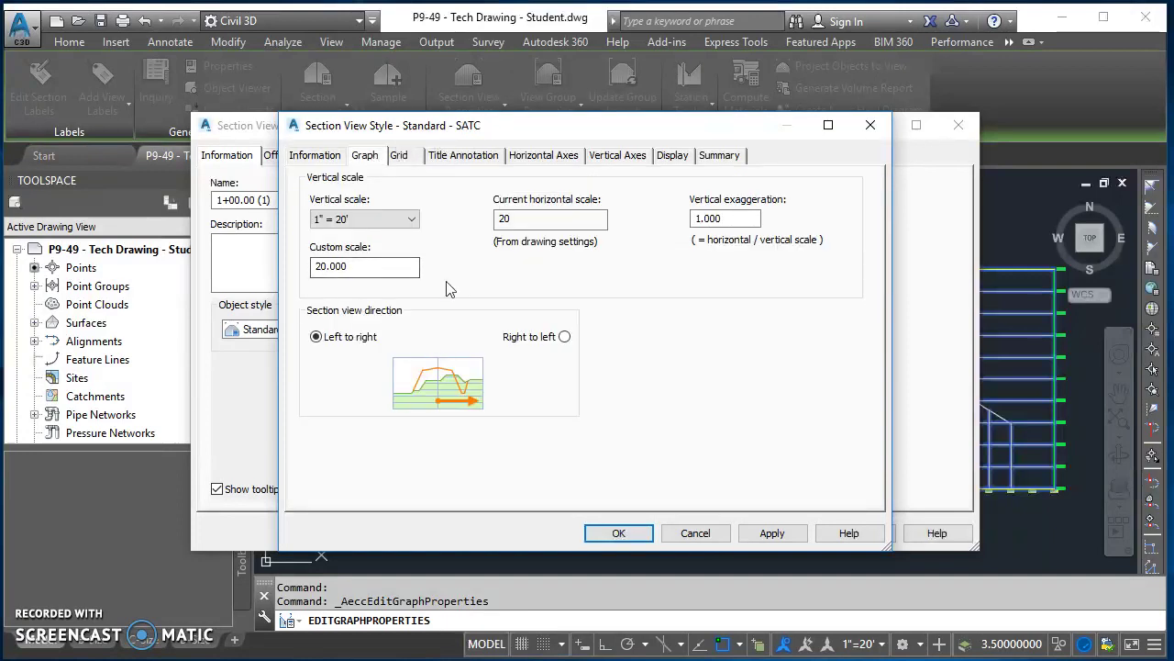
{"action": "left_click", "coordinate": [638, 540]}
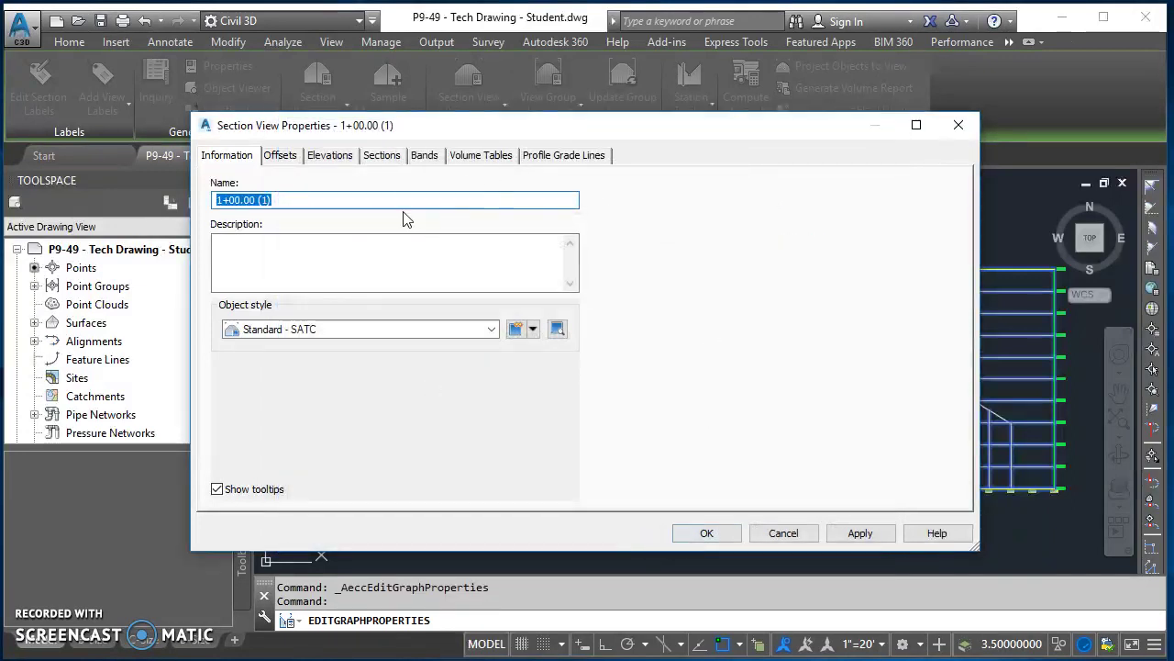
{"action": "left_click", "coordinate": [709, 534]}
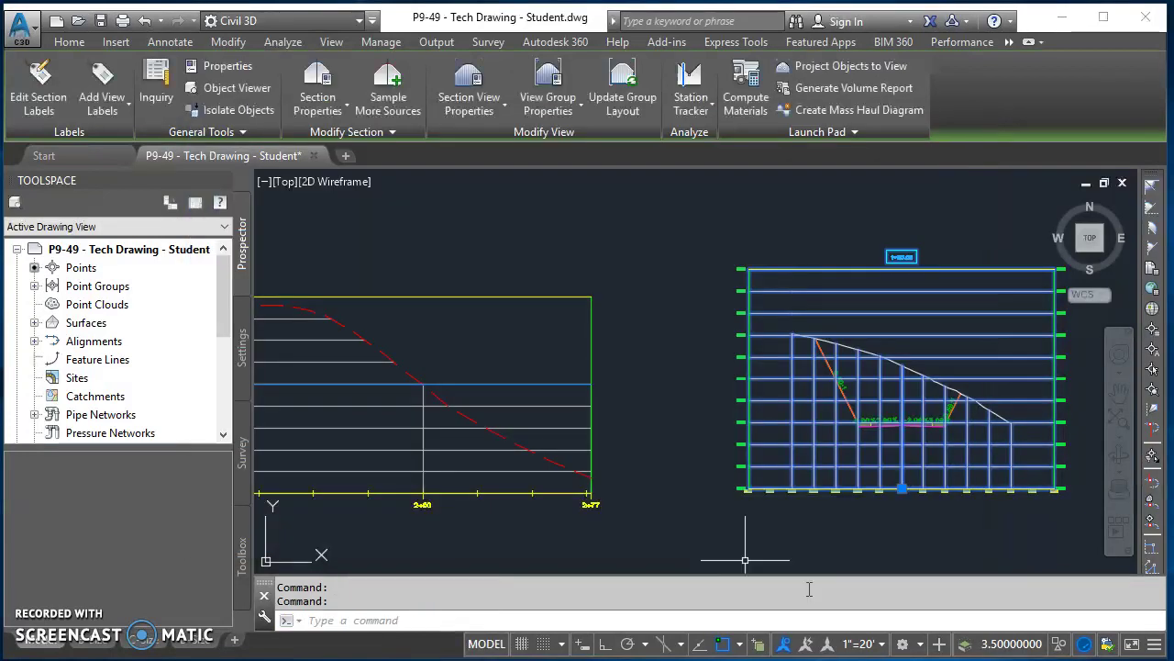
- Edit the Standard - SATC section view style to set the major grid padding to 0 above, below, left and right
{"action": "left_click", "coordinate": [485, 110]}
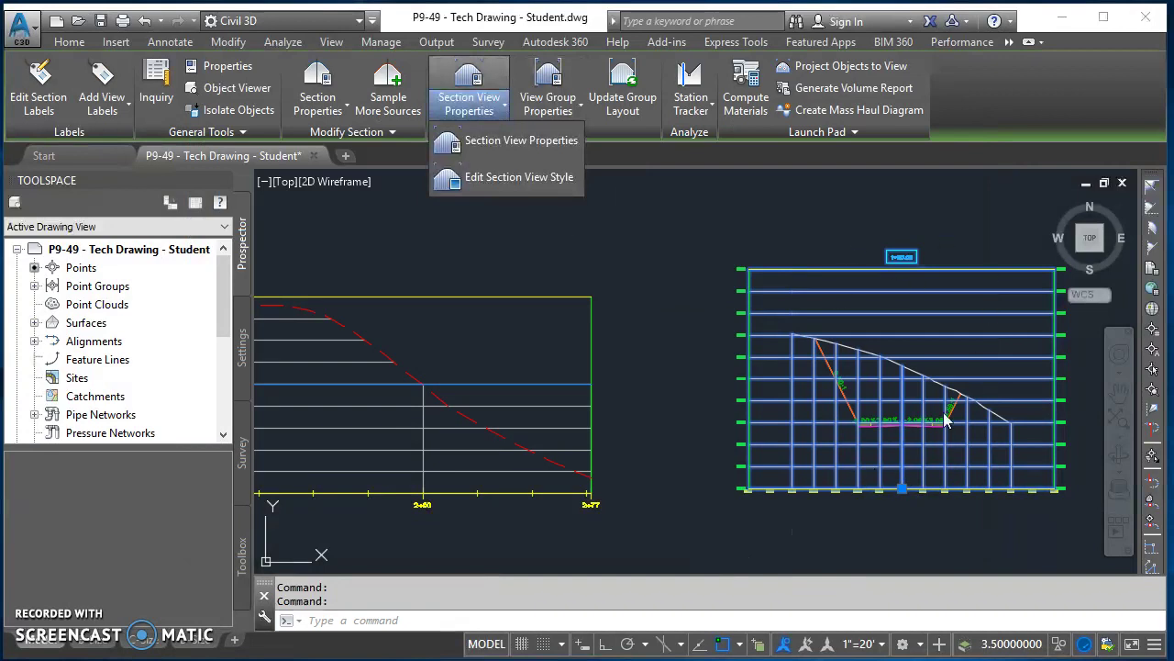
{"action": "left_click", "coordinate": [478, 179]}
{"action": "left_click_drag", "start_coordinate": [568, 126], "coordinate": [356, 118]}
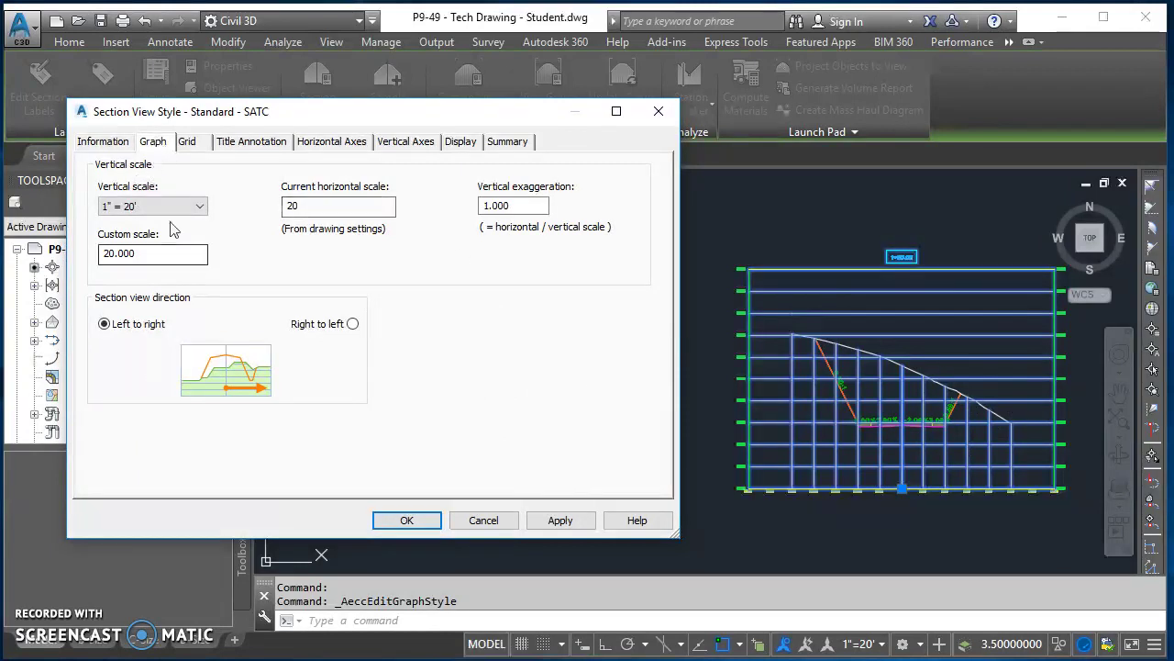
{"action": "left_click", "coordinate": [192, 142]}
{"action": "double_click", "coordinate": [230, 347]}
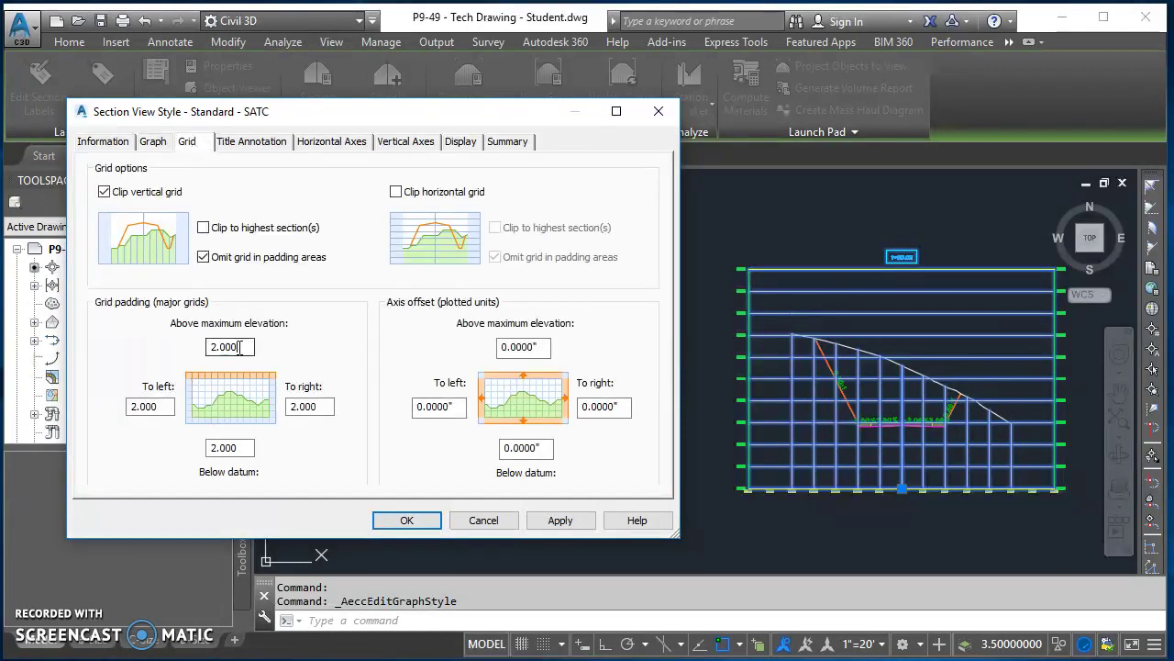
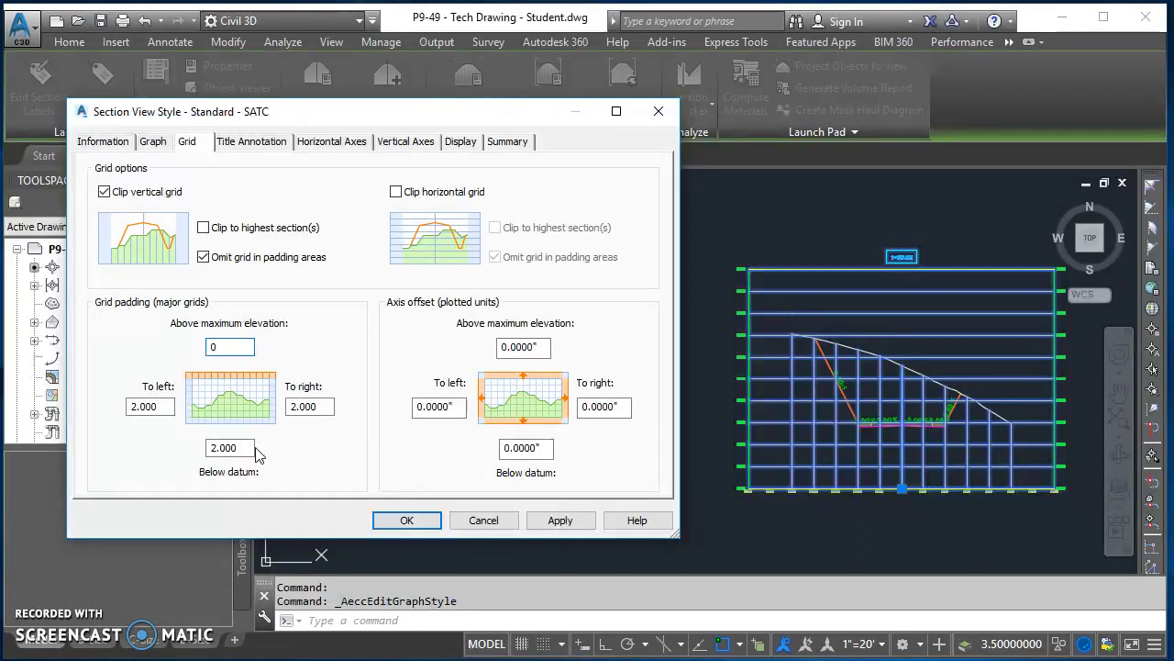
{"action": "key", "text": "Tab"}
{"action": "type", "text": "0"}
{"action": "key", "text": "Tab"}
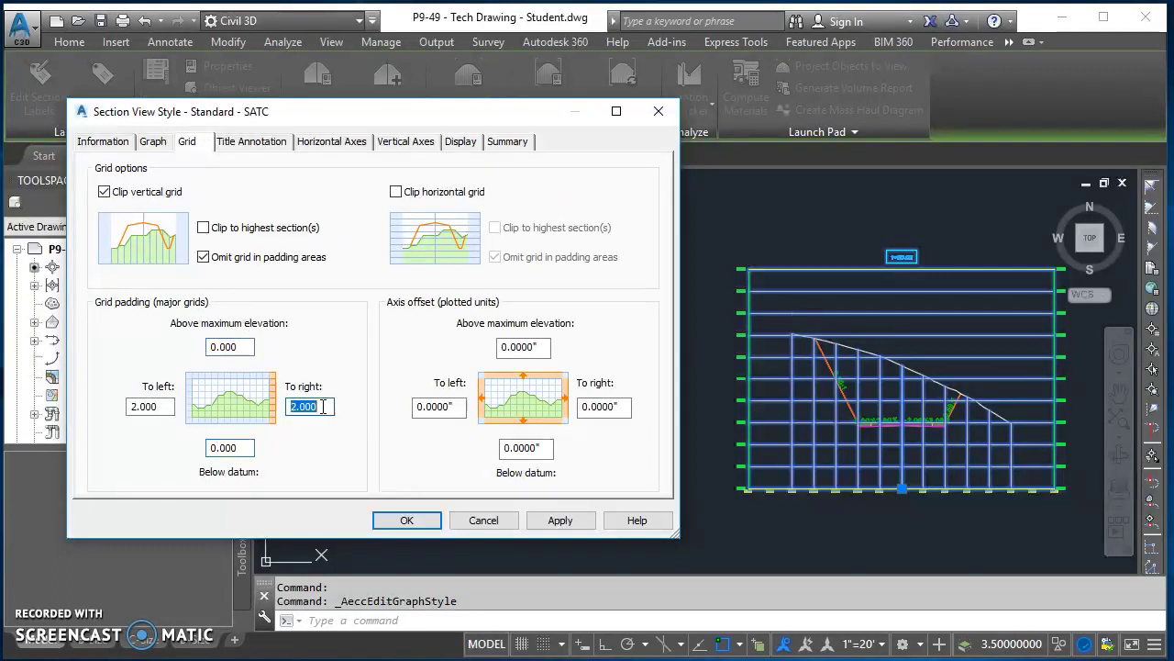
{"action": "type", "text": "0"}
{"action": "key", "text": "Tab"}
{"action": "type", "text": "0"}
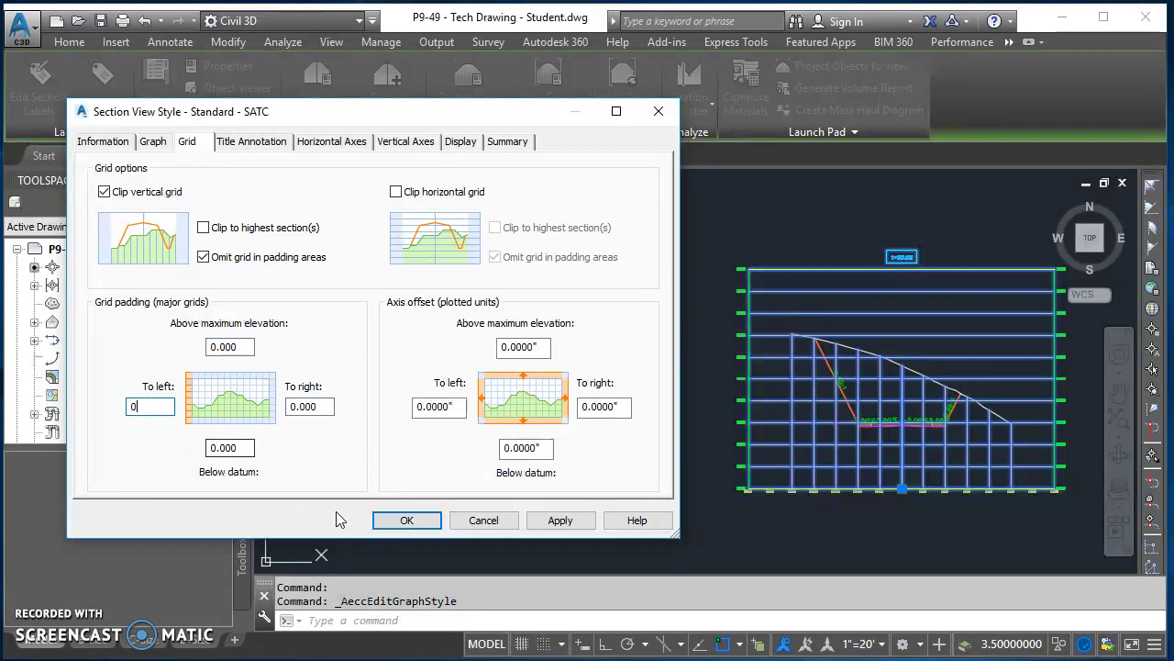
{"action": "left_click", "coordinate": [557, 520]}
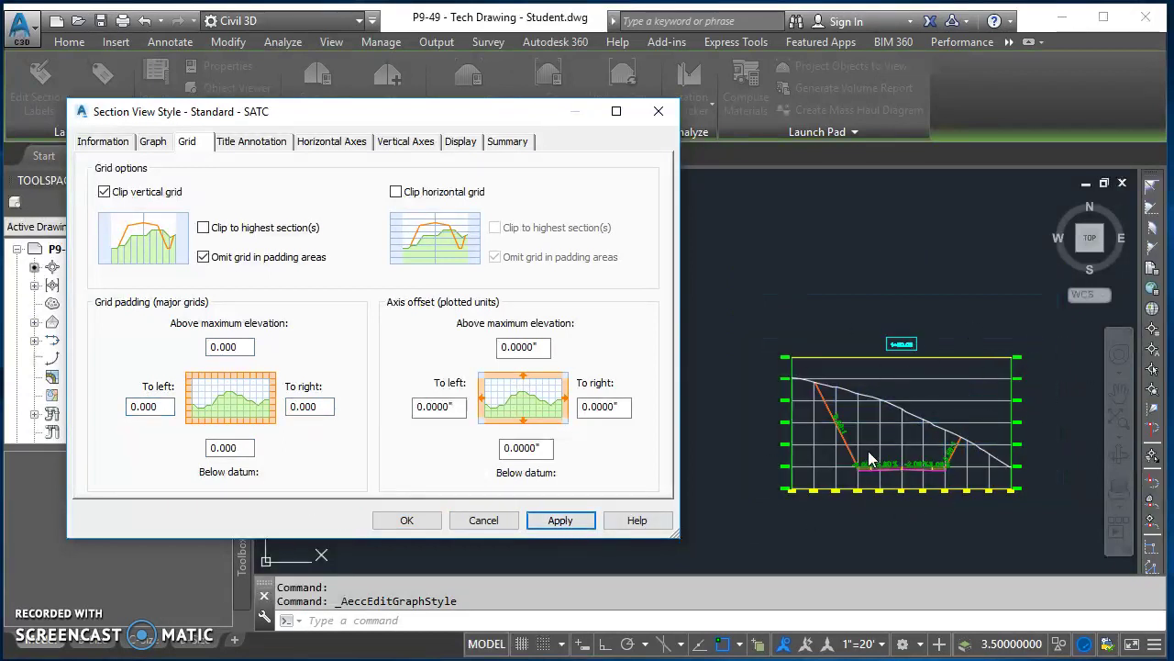
{"action": "left_click", "coordinate": [406, 521]}
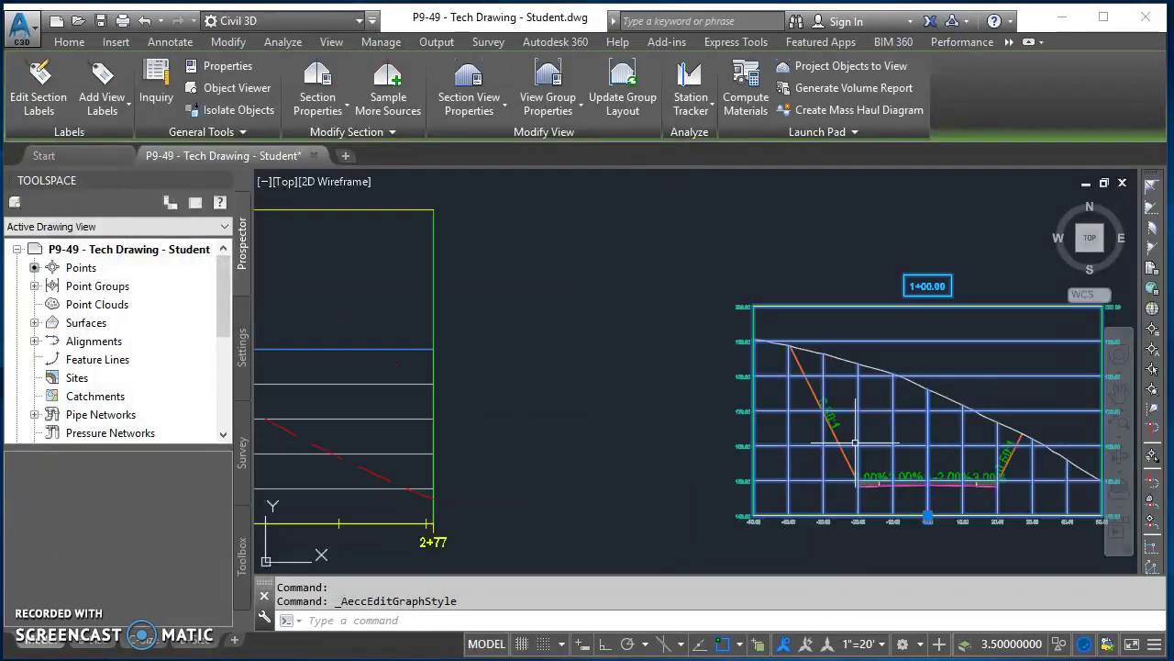
- Open the Standard - SATC style of the 1+00.00 section view for editing, keeping the section view in sight
{"action": "scroll", "coordinate": [855, 443], "scroll_direction": "up", "scroll_amount": 1}
{"action": "mouse_move", "coordinate": [855, 443]}
{"action": "middle_mouse_down"}
{"action": "mouse_move", "coordinate": [801, 401]}
{"action": "mouse_move", "coordinate": [676, 450]}
{"action": "middle_mouse_up"}
{"action": "type", "text": "z"}
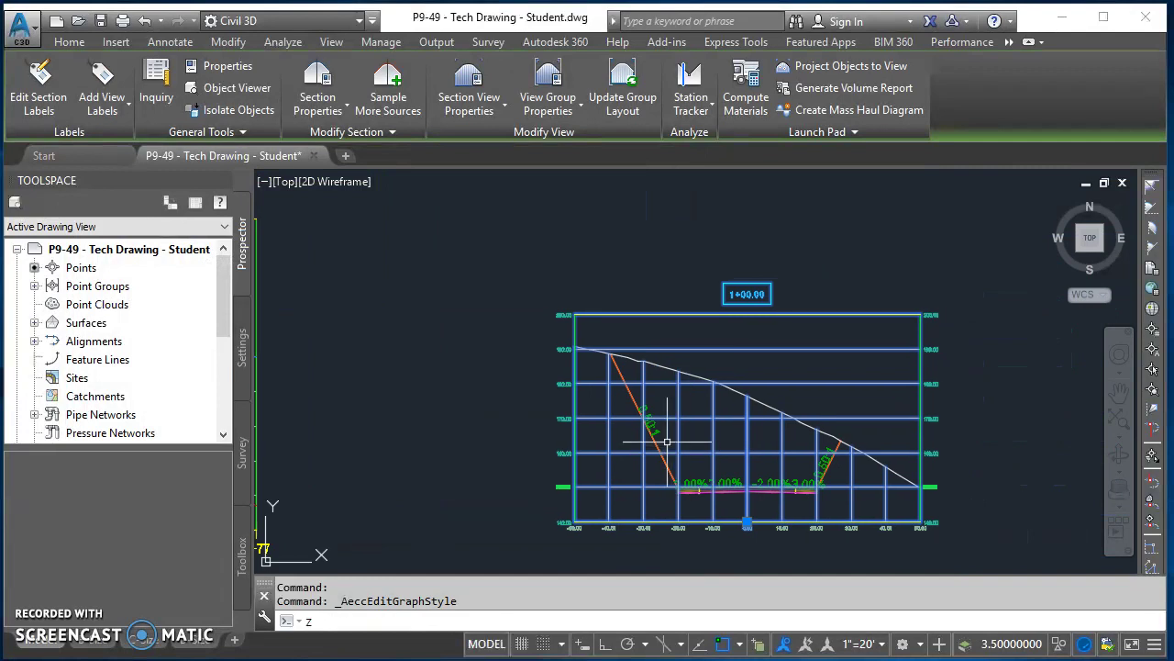
{"action": "key", "text": "Return"}
{"action": "left_click", "coordinate": [517, 265]}
{"action": "left_click", "coordinate": [1037, 573]}
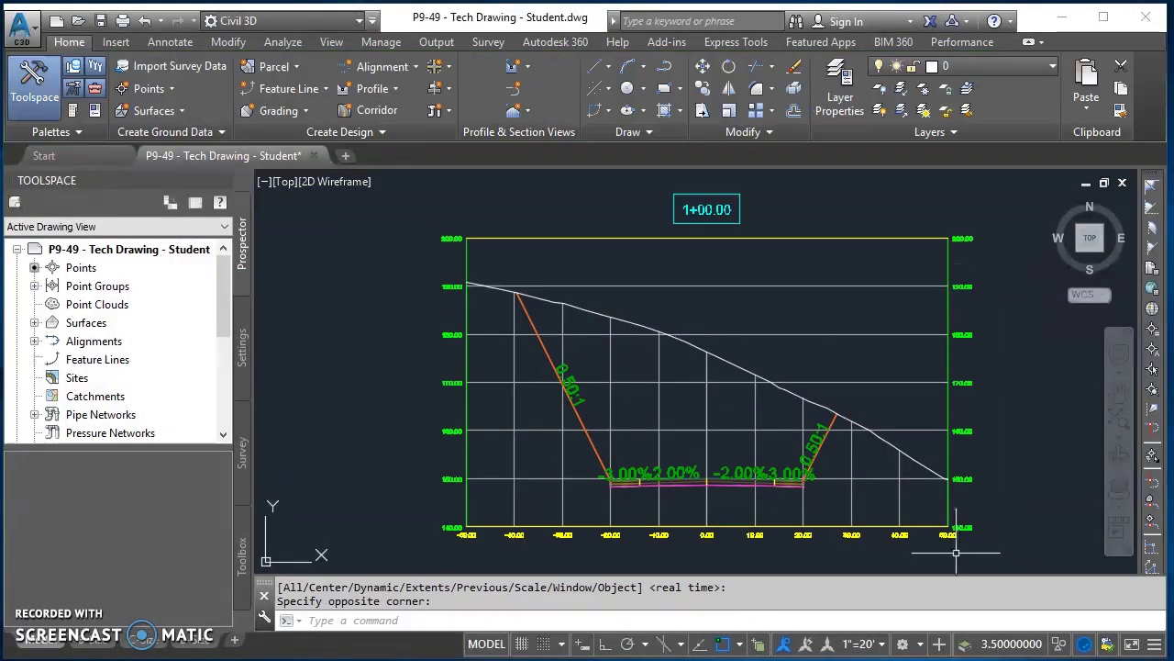
{"action": "middle_click_drag", "start_coordinate": [817, 420], "coordinate": [928, 406]}
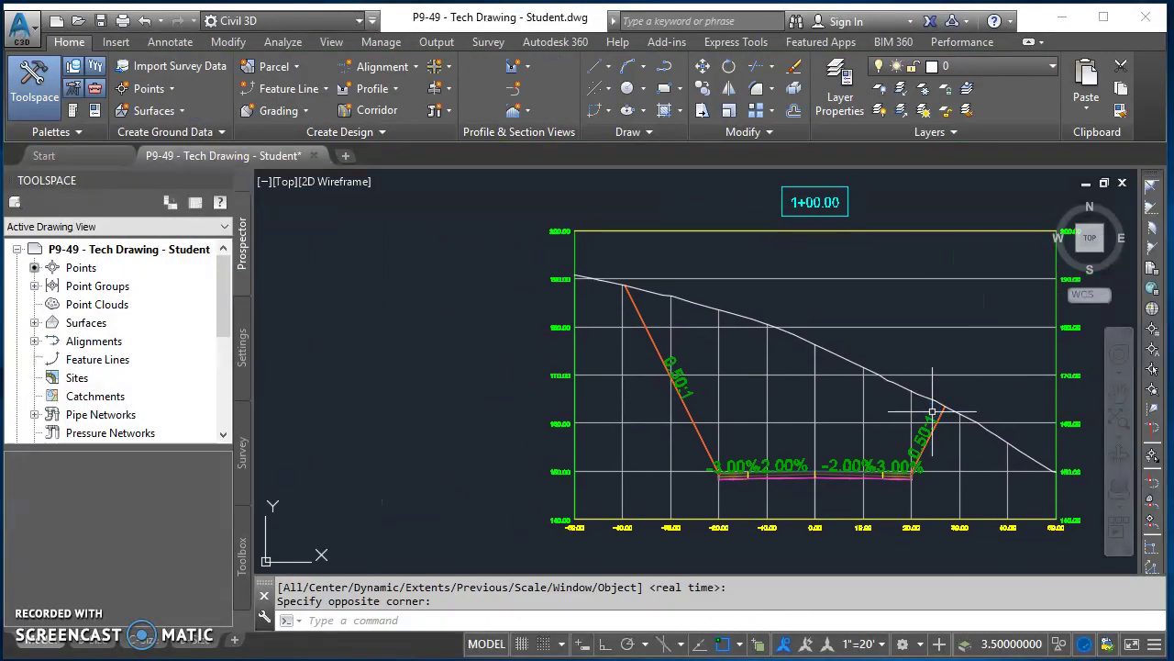
{"action": "left_click", "coordinate": [738, 278]}
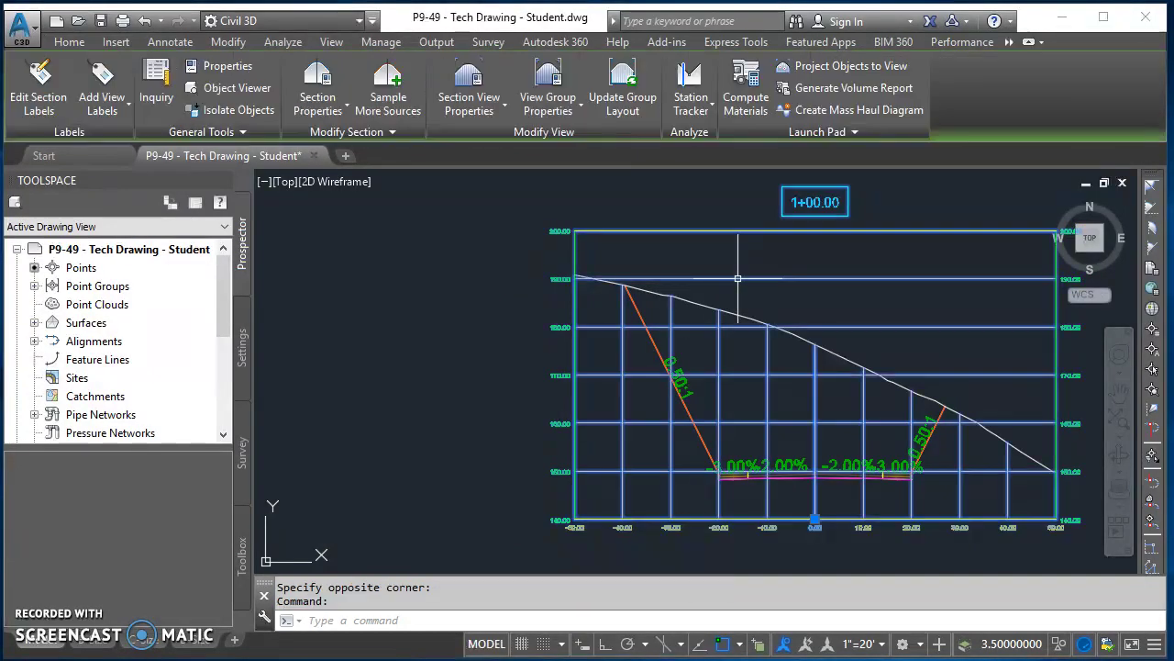
{"action": "left_click", "coordinate": [483, 110]}
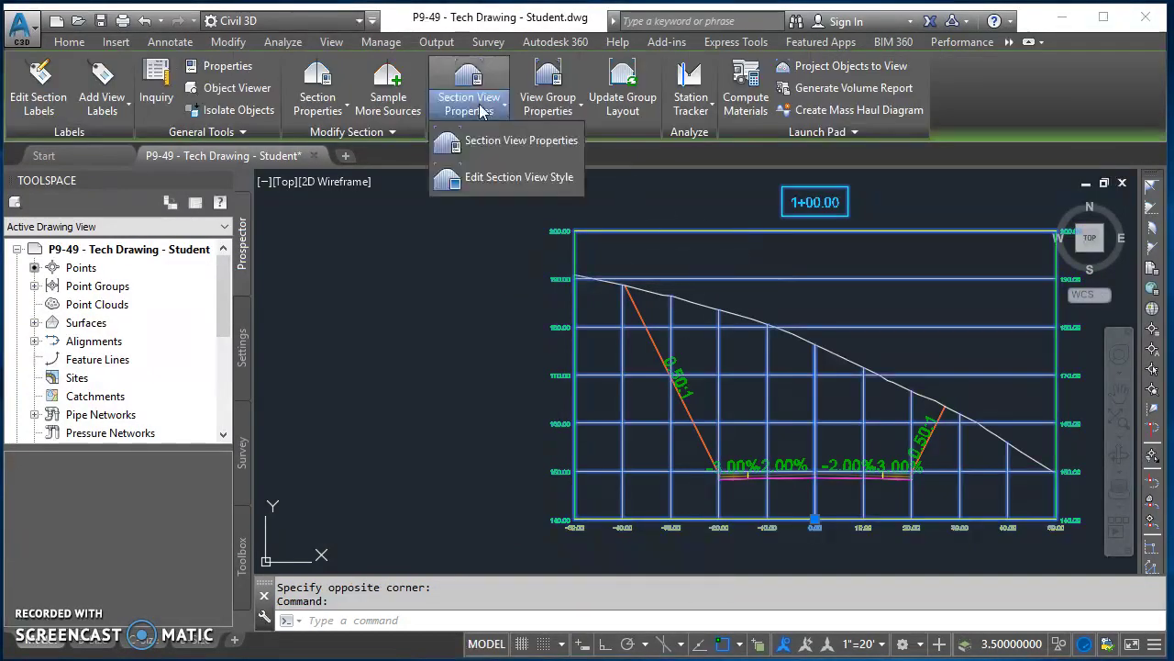
{"action": "left_click", "coordinate": [491, 186]}
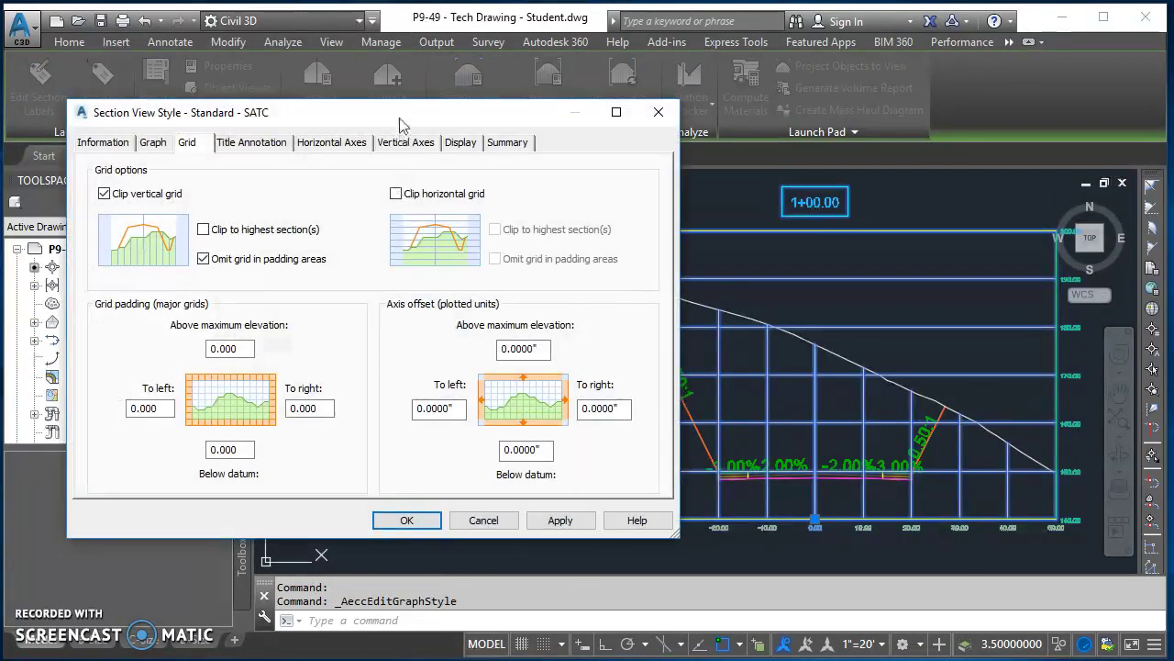
{"action": "mouse_move", "coordinate": [396, 115]}
{"action": "left_mouse_down"}
{"action": "mouse_move", "coordinate": [335, 112]}
{"action": "mouse_move", "coordinate": [346, 121]}
{"action": "left_mouse_up"}
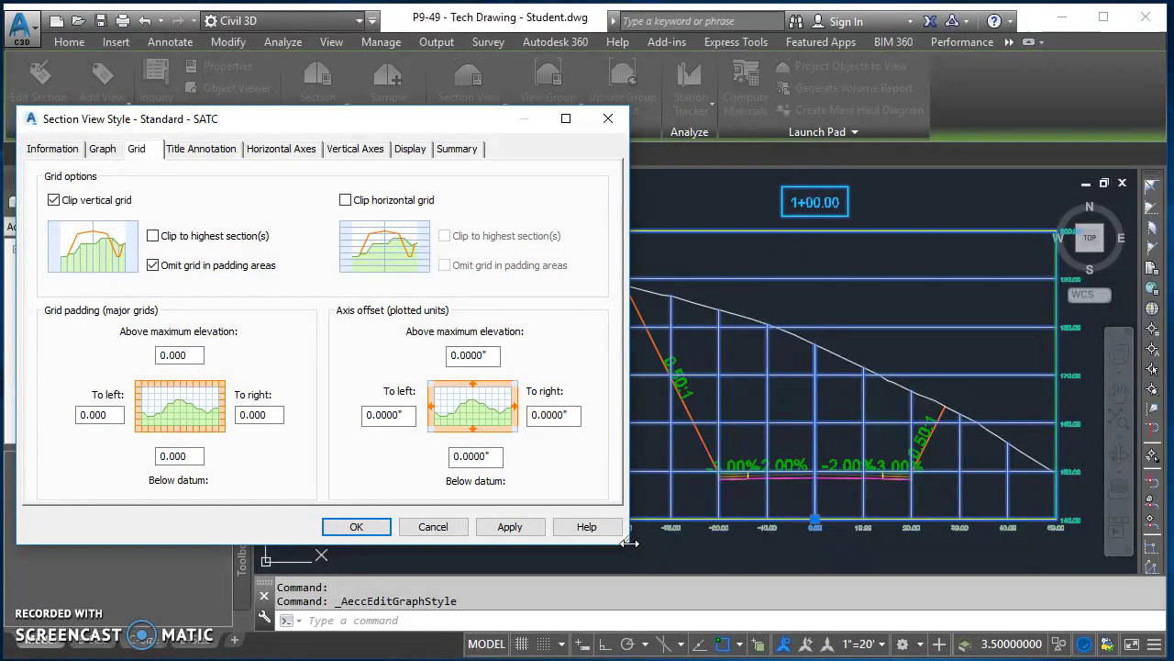
{"action": "left_click_drag", "start_coordinate": [630, 543], "coordinate": [619, 543]}
- Set the graph view title's text style to SATC-Annotative and its text height to 0.125"
{"action": "left_click", "coordinate": [203, 152]}
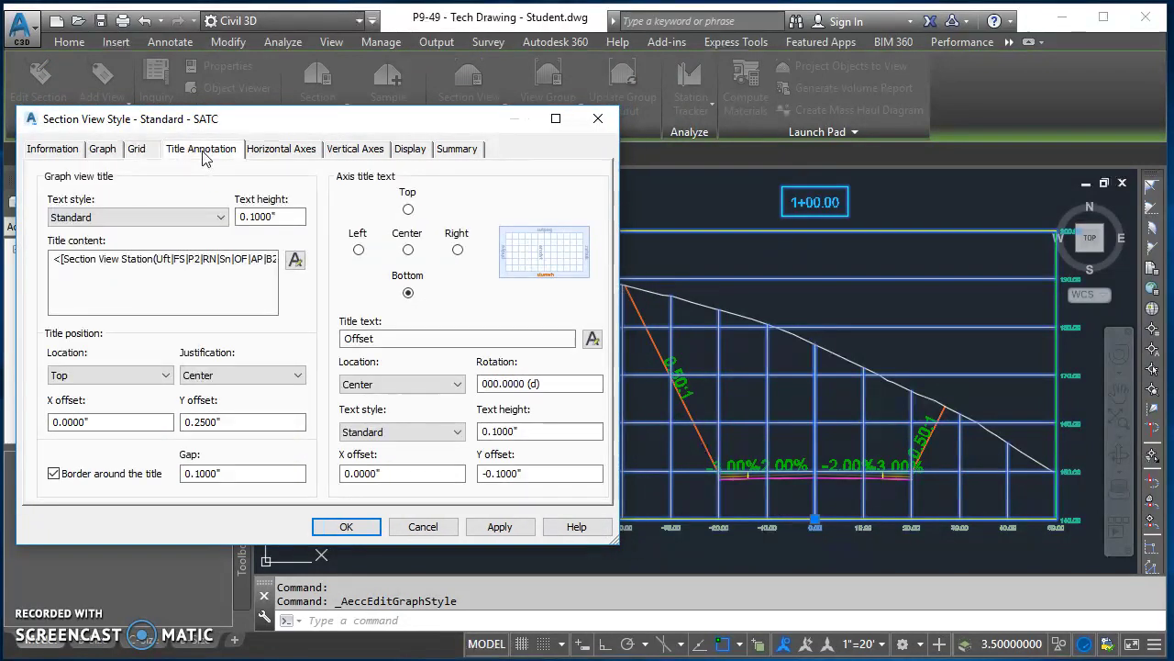
{"action": "left_click", "coordinate": [143, 218]}
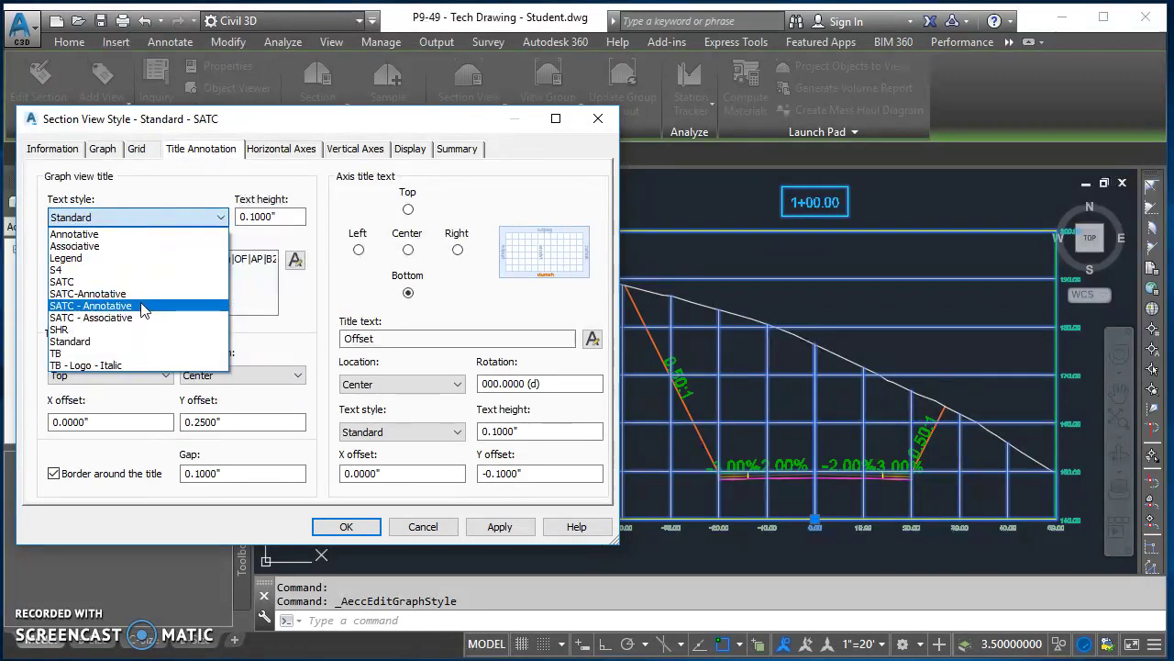
{"action": "left_click", "coordinate": [135, 294]}
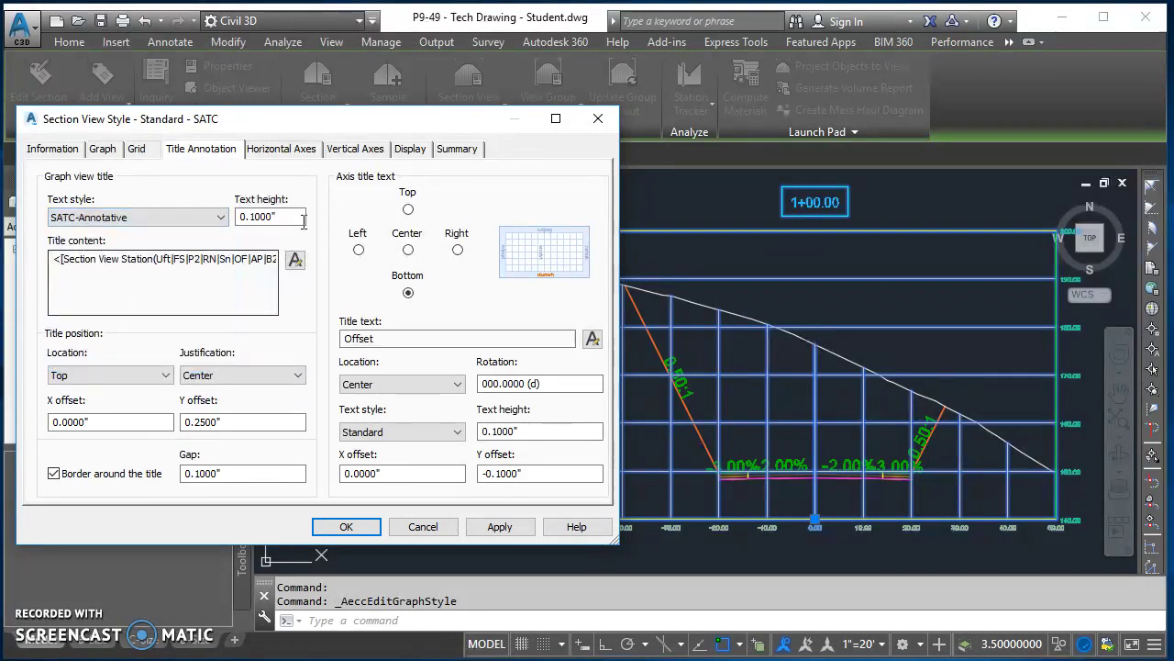
{"action": "key", "text": "Tab"}
{"action": "type", "text": ".125"}
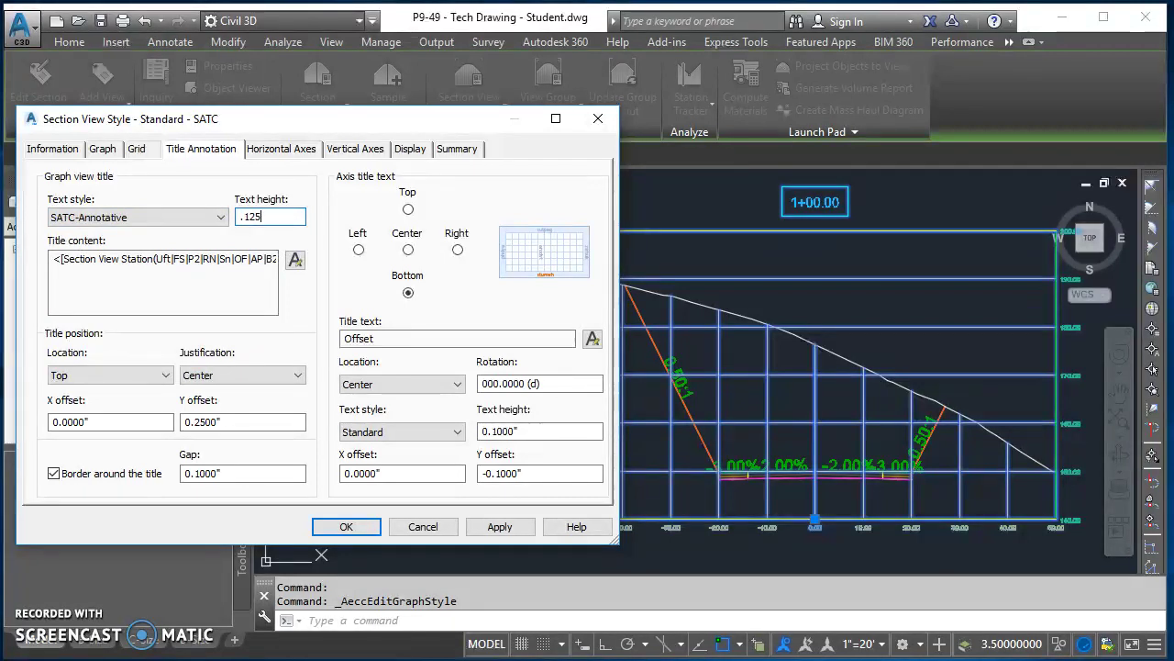
- Edit the graph view title content so the Section View Station uses a precision of 1, and apply the style change
{"action": "left_click", "coordinate": [173, 259]}
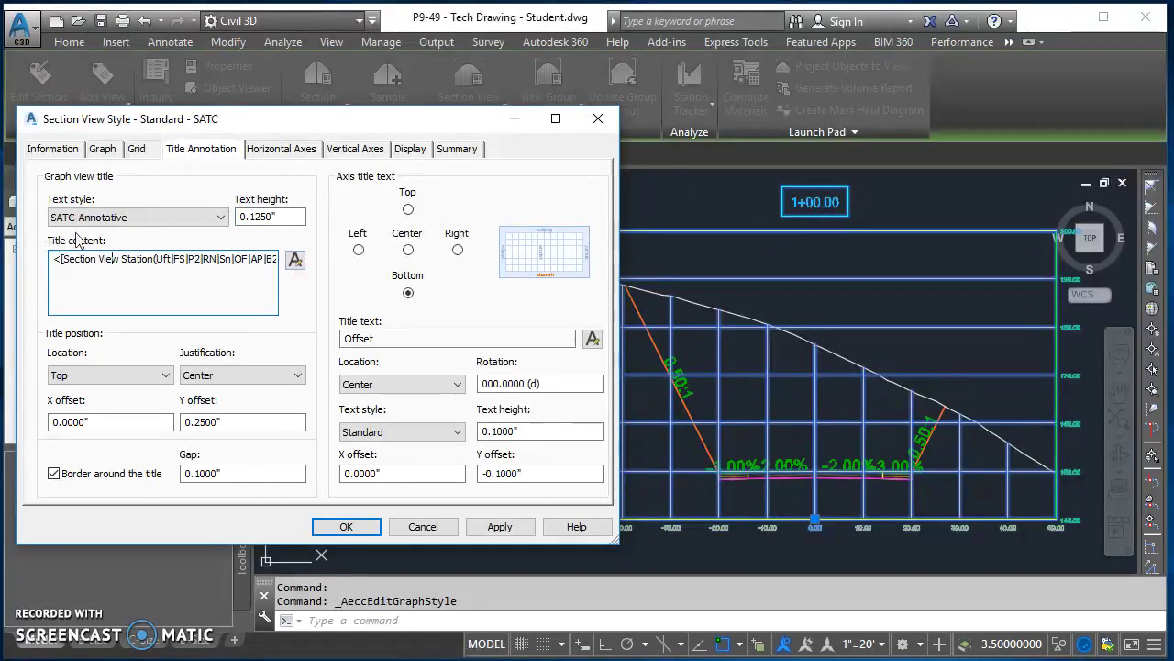
{"action": "left_click", "coordinate": [294, 259]}
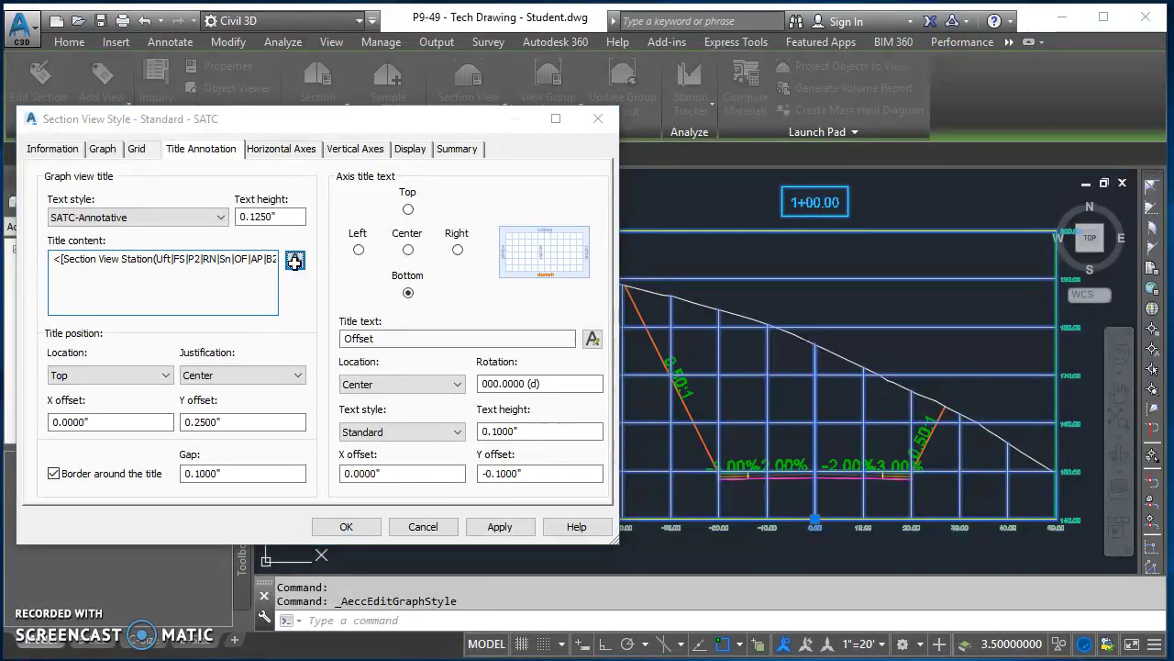
{"action": "left_click", "coordinate": [535, 181]}
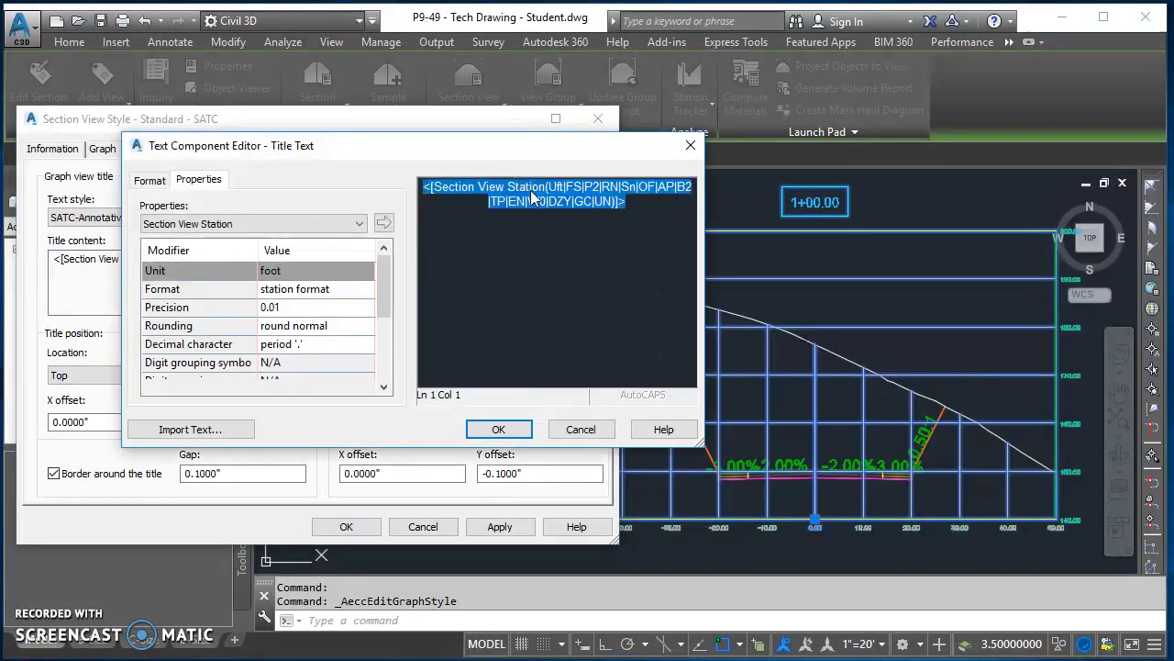
{"action": "left_click", "coordinate": [318, 307]}
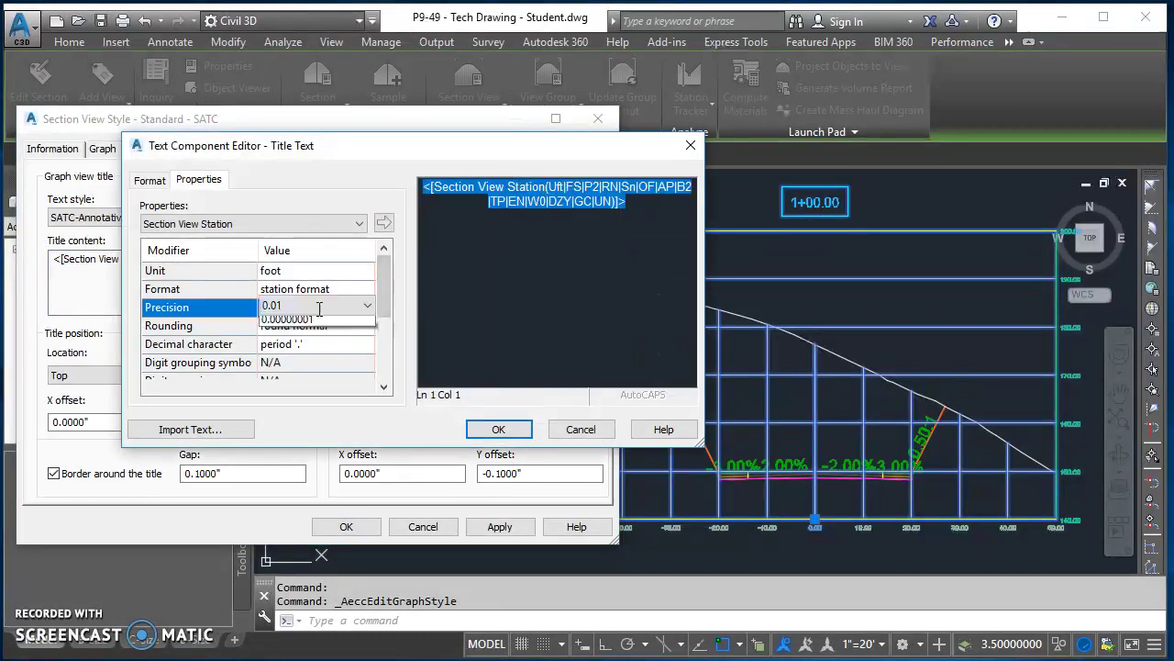
{"action": "left_click", "coordinate": [315, 306]}
{"action": "left_click", "coordinate": [307, 324]}
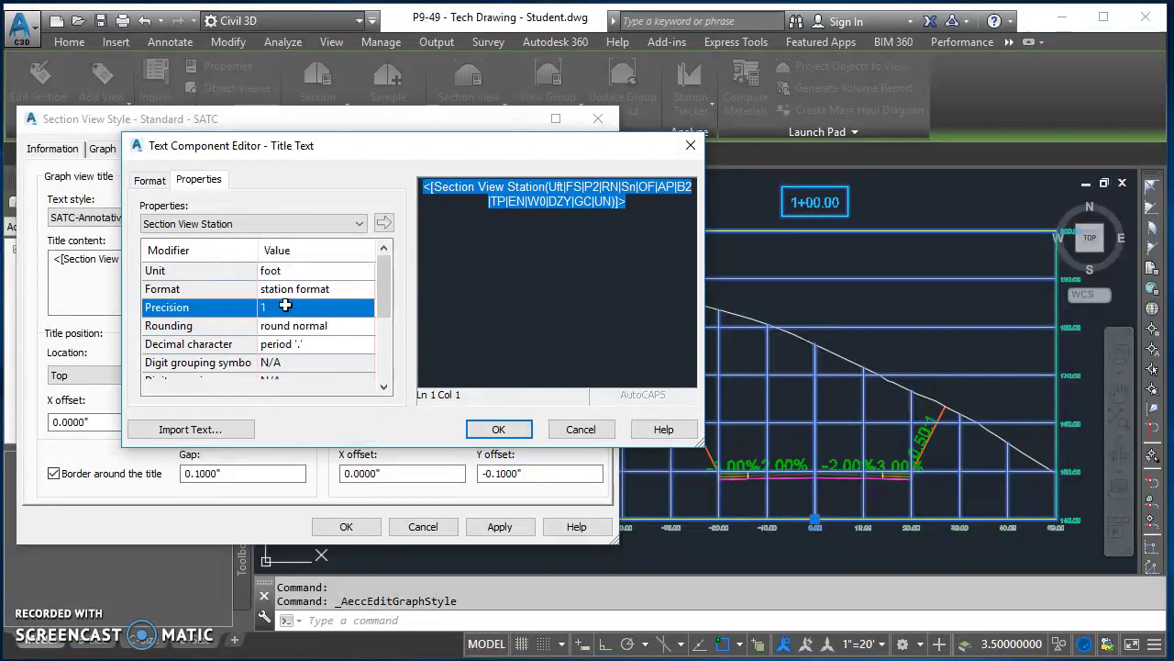
{"action": "left_click", "coordinate": [386, 224]}
{"action": "left_click", "coordinate": [498, 428]}
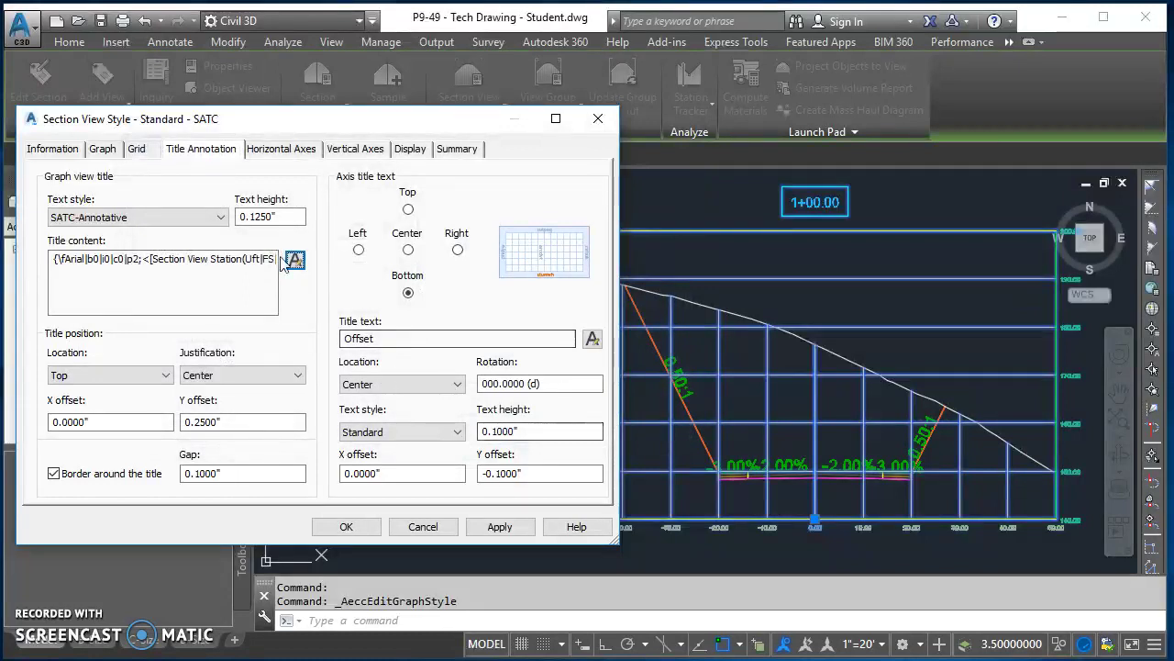
{"action": "left_click", "coordinate": [499, 526]}
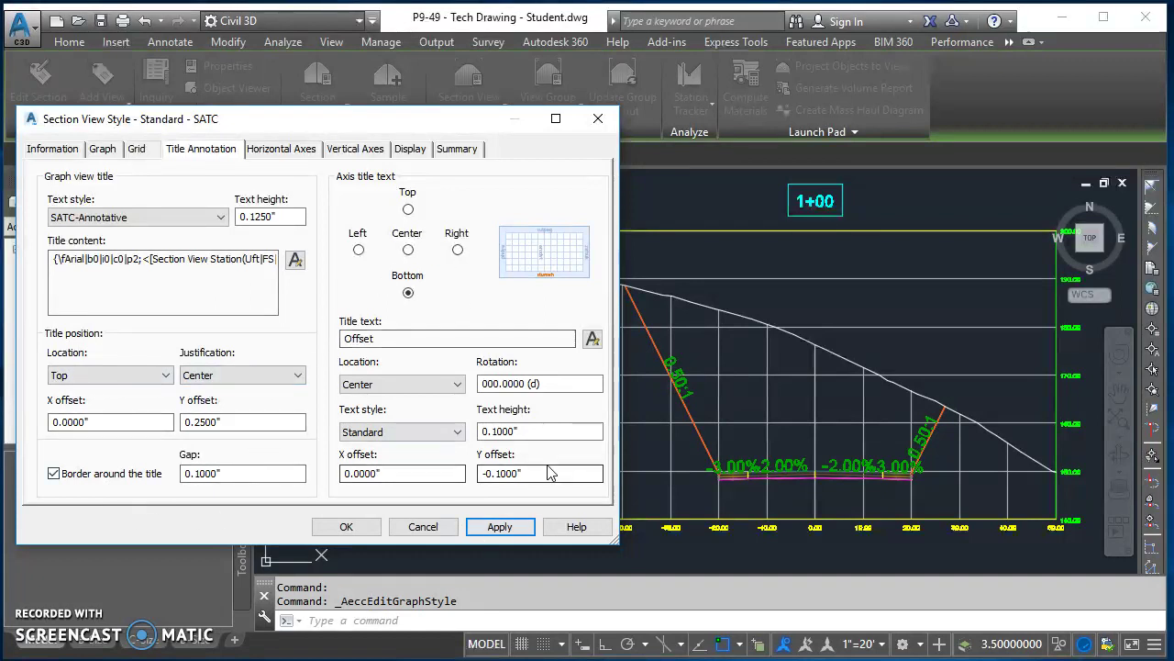
- For the bottom horizontal axis major ticks, set tick size and text height to 0.125" and text style to SATC-Annotative
{"action": "left_click", "coordinate": [274, 150]}
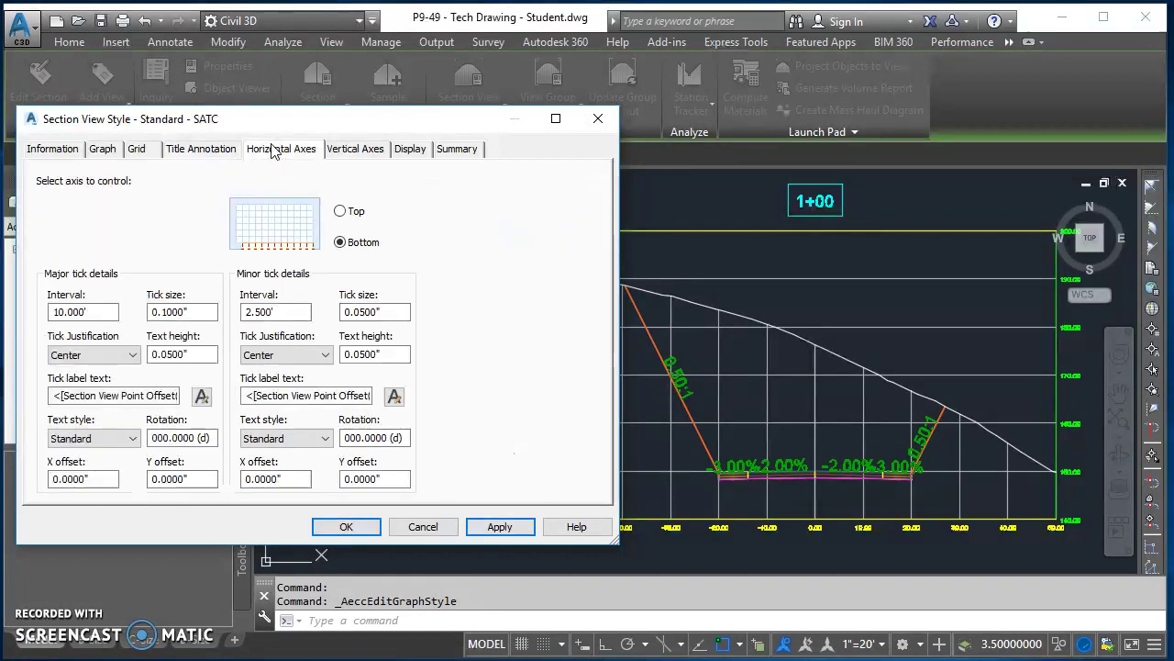
{"action": "double_click", "coordinate": [199, 313]}
{"action": "type", "text": ".125"}
{"action": "double_click", "coordinate": [179, 353]}
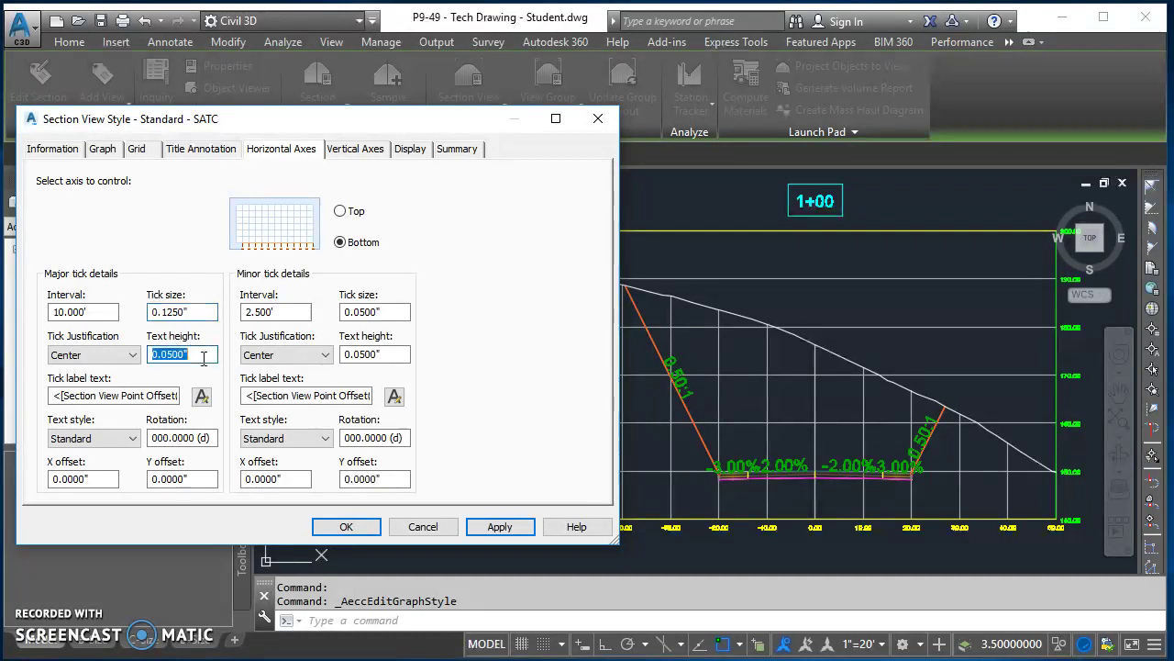
{"action": "type", "text": ".125"}
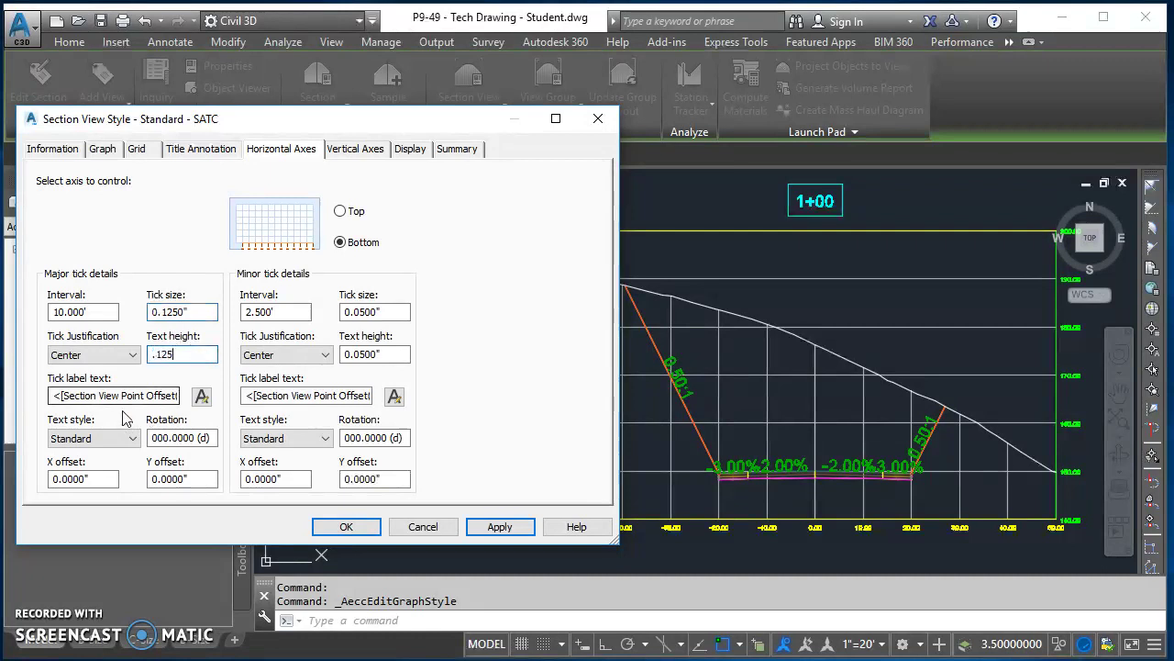
{"action": "left_click", "coordinate": [94, 437]}
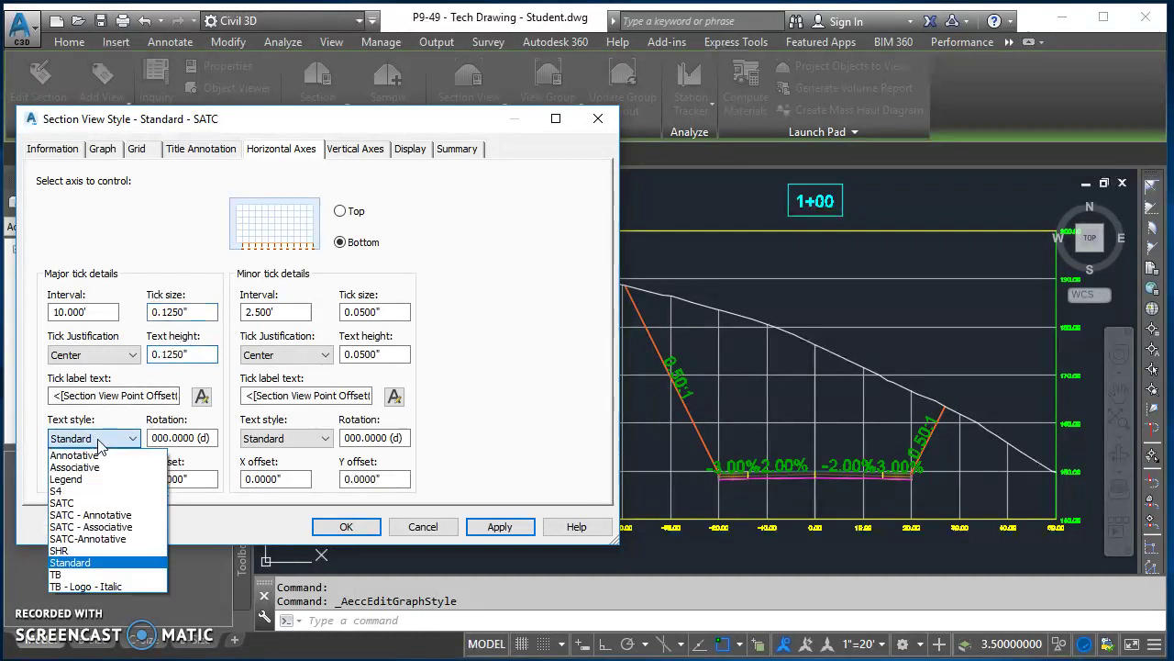
{"action": "left_click", "coordinate": [108, 539]}
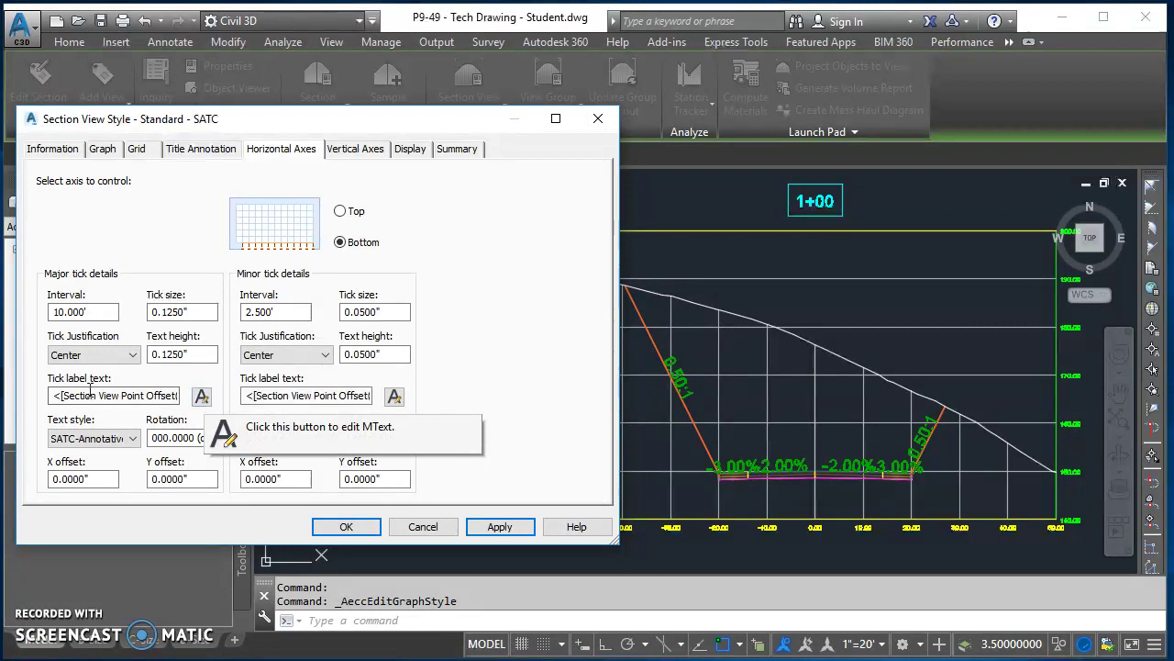
- Set the Section View Point Offset precision to 1 in the bottom axis major tick label and apply the change
{"action": "left_click", "coordinate": [201, 398]}
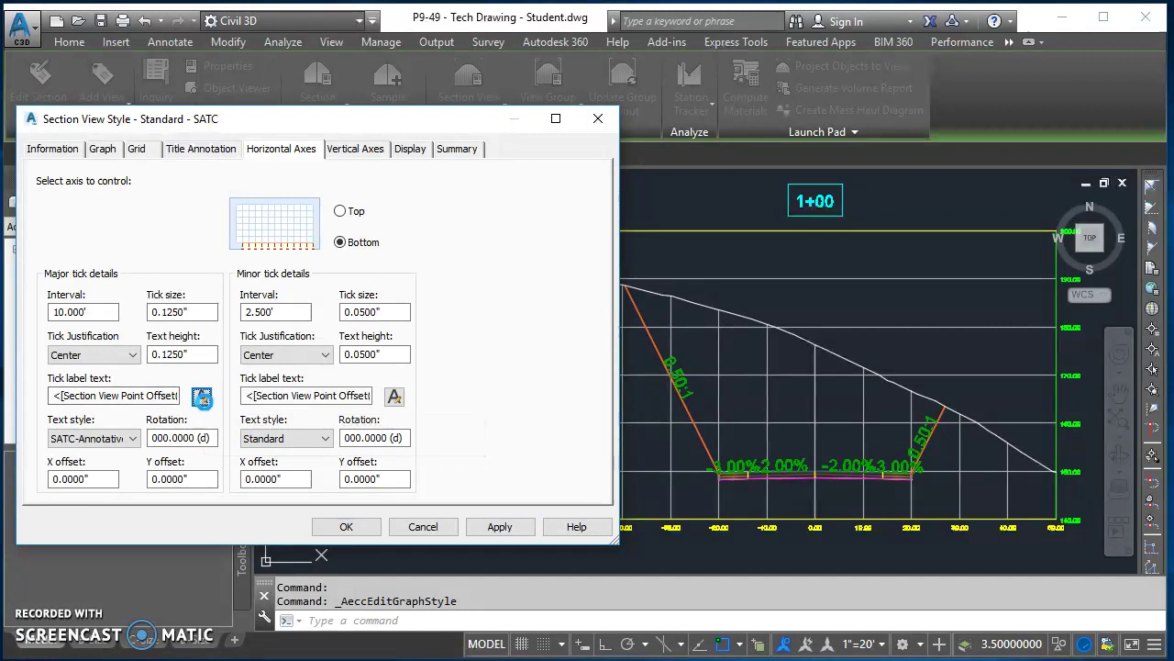
{"action": "left_click", "coordinate": [569, 186]}
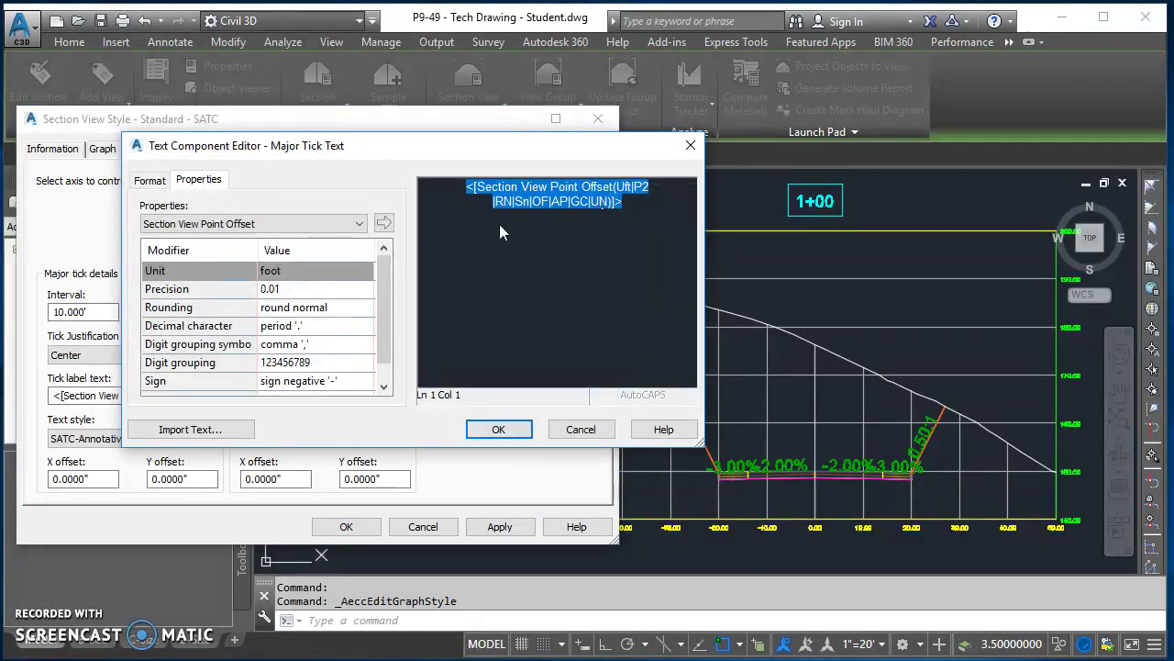
{"action": "left_click", "coordinate": [306, 291]}
{"action": "left_click", "coordinate": [291, 288]}
{"action": "left_click", "coordinate": [286, 288]}
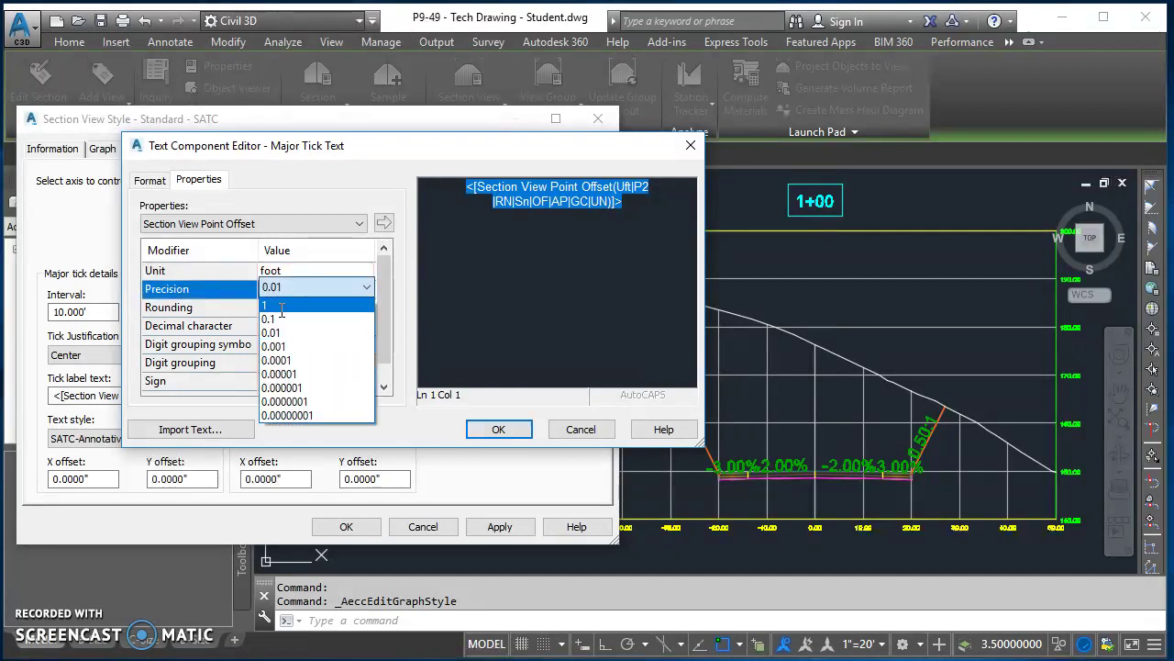
{"action": "left_click", "coordinate": [280, 306]}
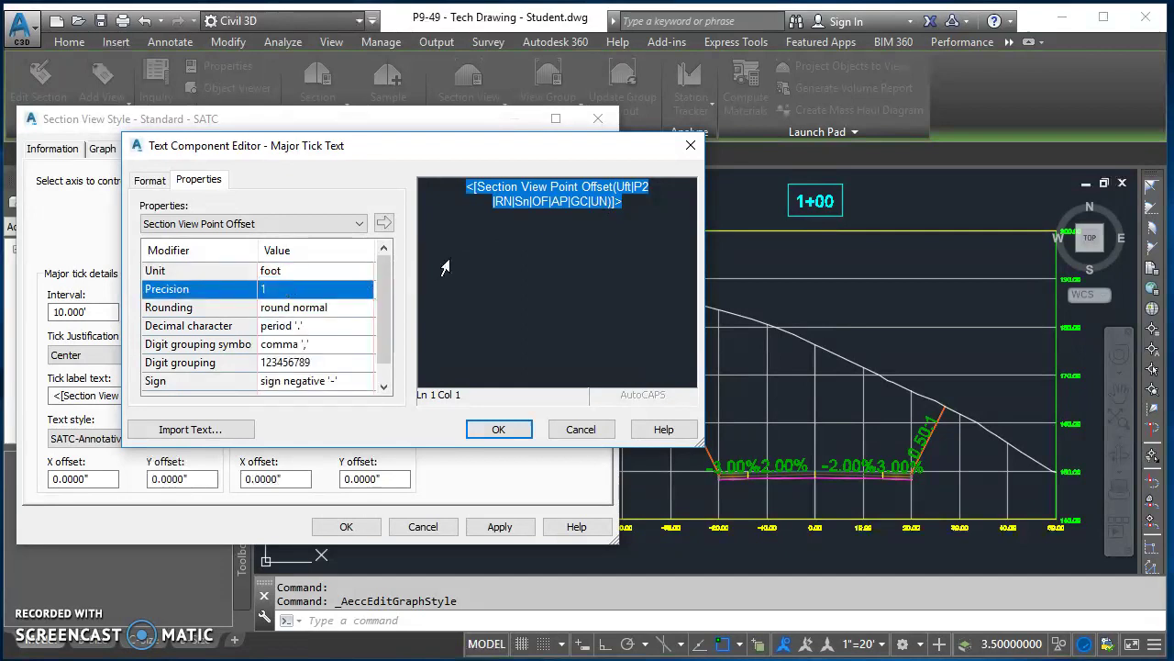
{"action": "left_click", "coordinate": [384, 223]}
{"action": "left_click", "coordinate": [499, 428]}
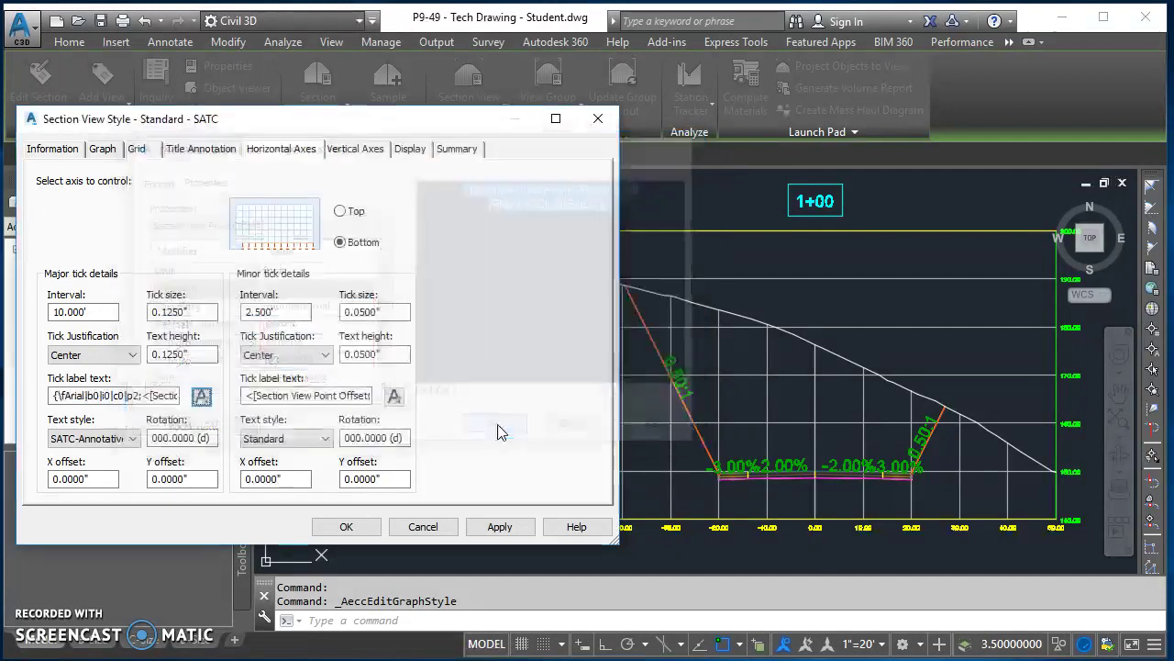
{"action": "left_click", "coordinate": [500, 527]}
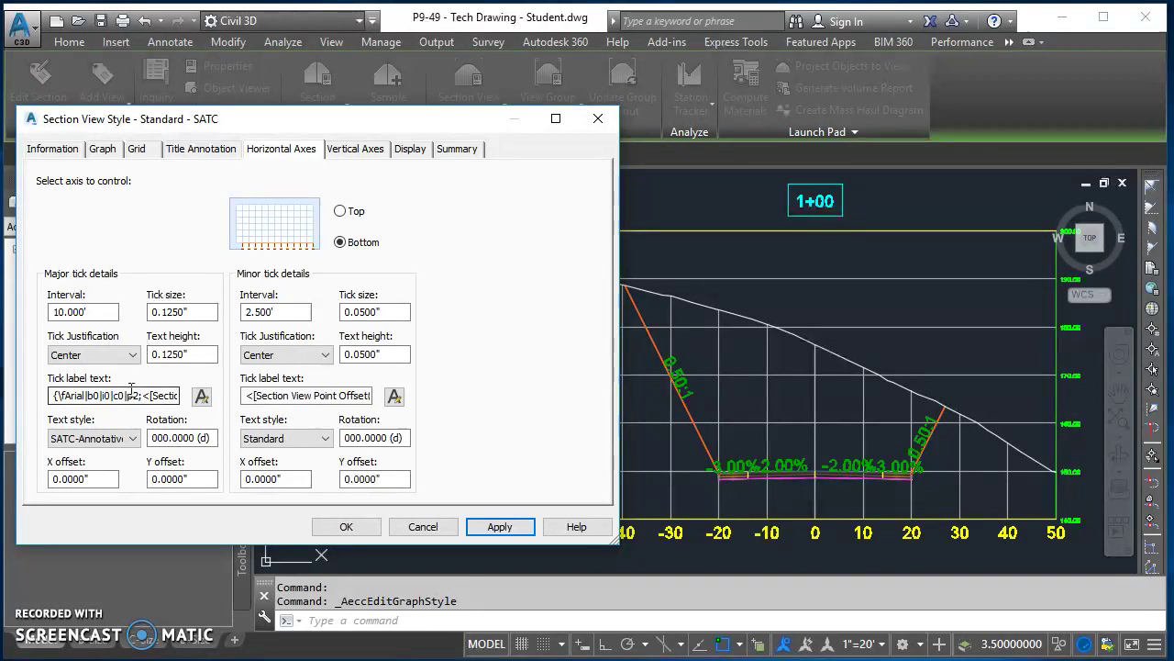
- Set the minor tick size of the bottom horizontal axis to 0.0625"
{"action": "double_click", "coordinate": [376, 312]}
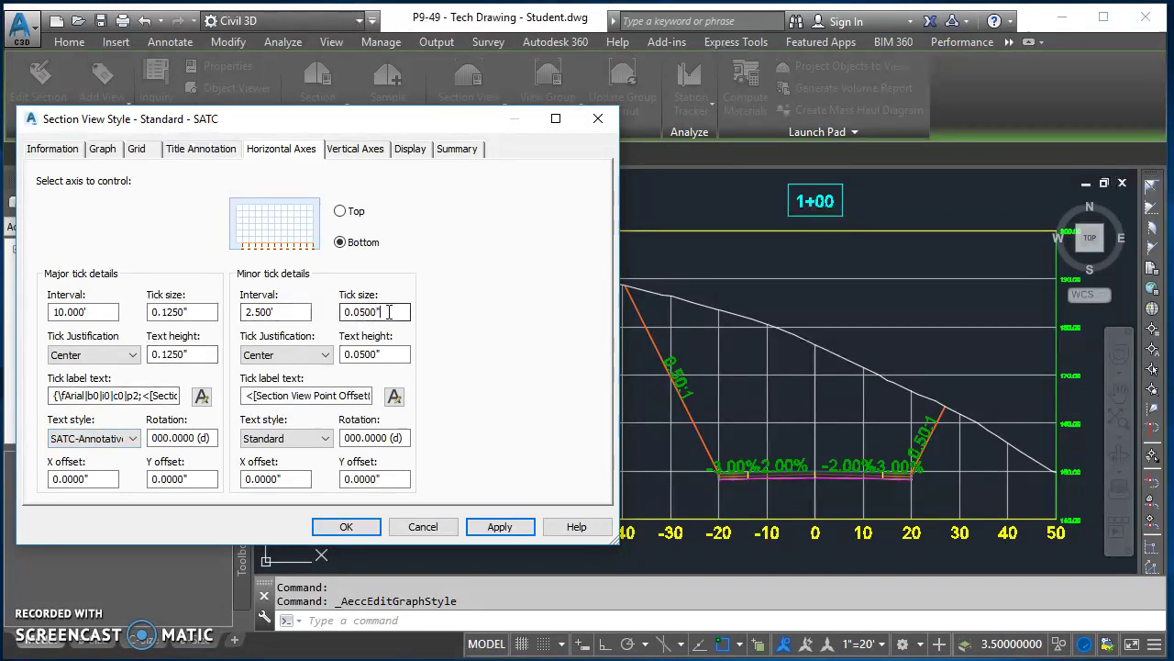
{"action": "type", "text": "."}
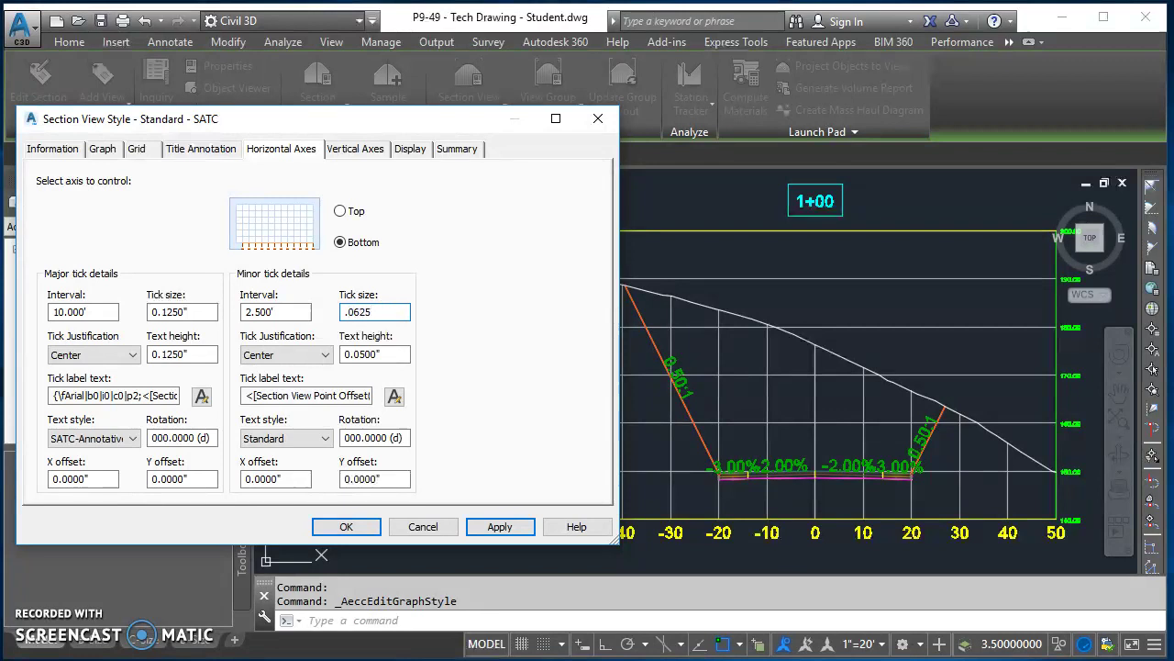
{"action": "type", "text": "0625"}
{"action": "left_click", "coordinate": [397, 353]}
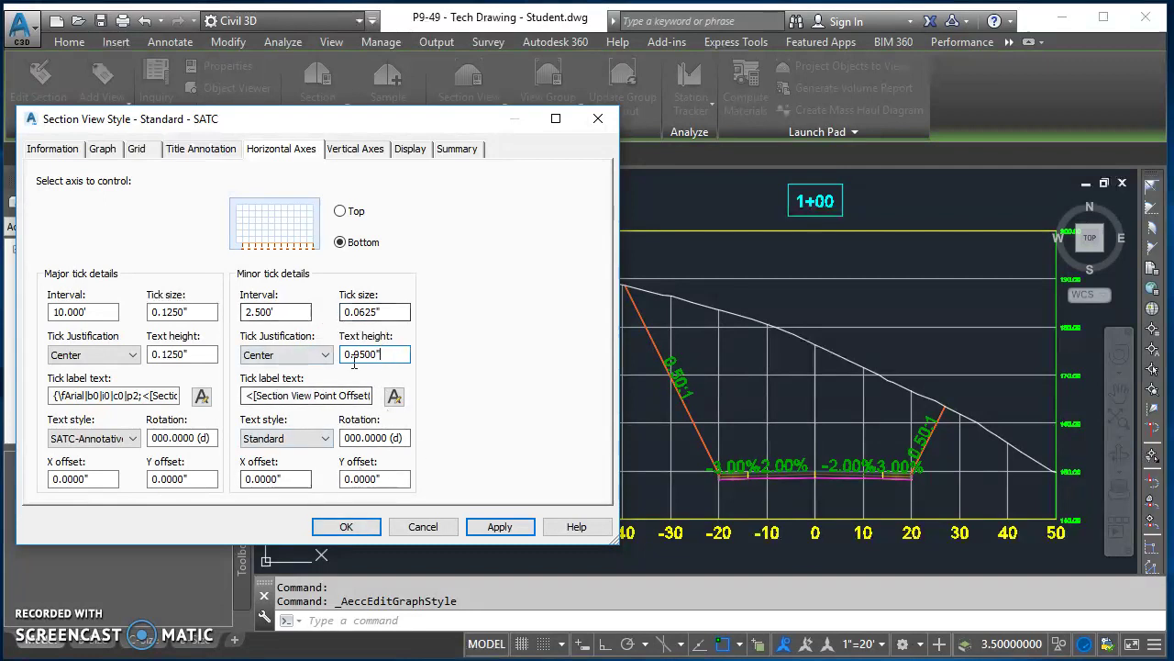
- Set the major tick size and text height of the left vertical axis to 0.125"
{"action": "left_click", "coordinate": [373, 153]}
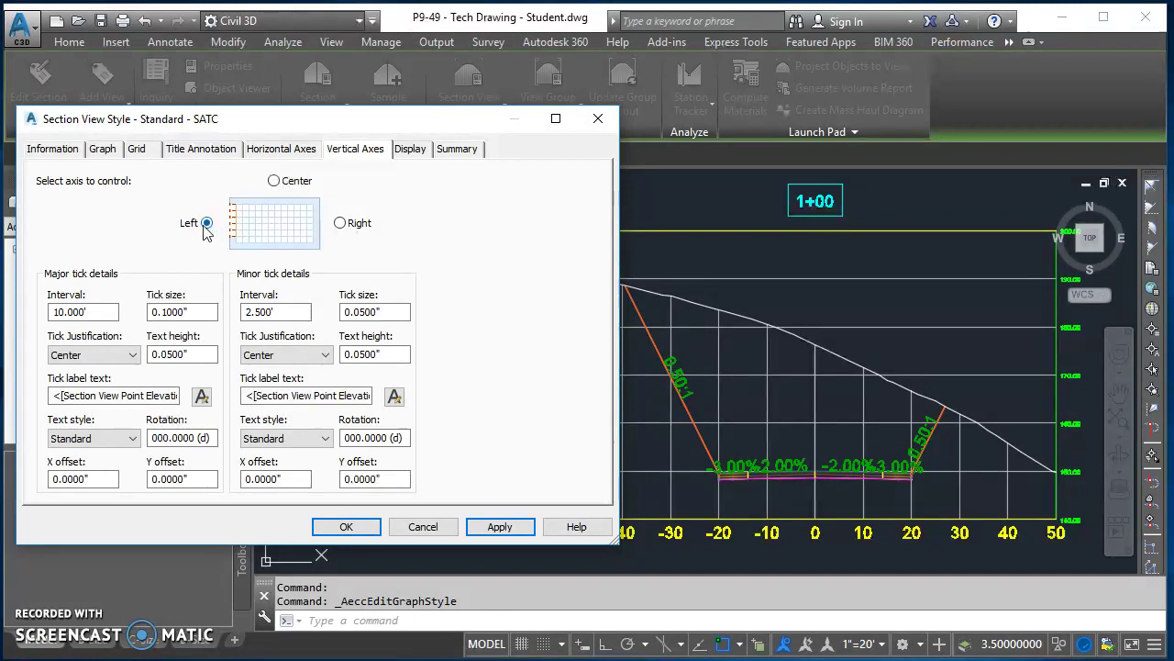
{"action": "double_click", "coordinate": [182, 312]}
{"action": "type", "text": ".125"}
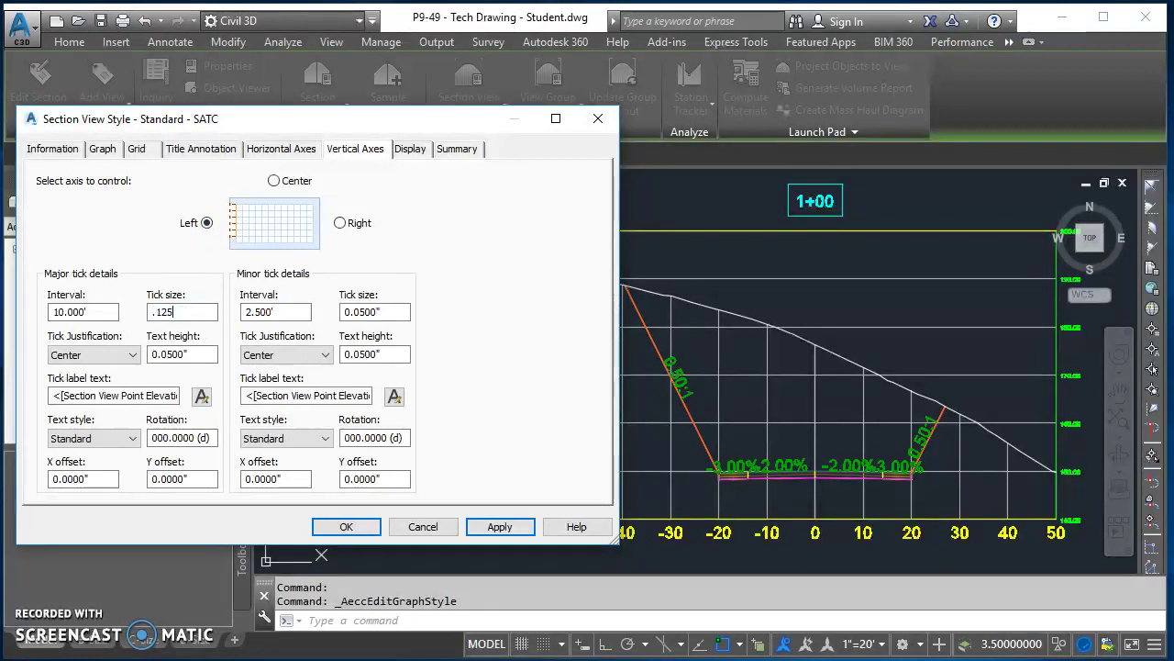
{"action": "double_click", "coordinate": [183, 354]}
{"action": "type", "text": ".125"}
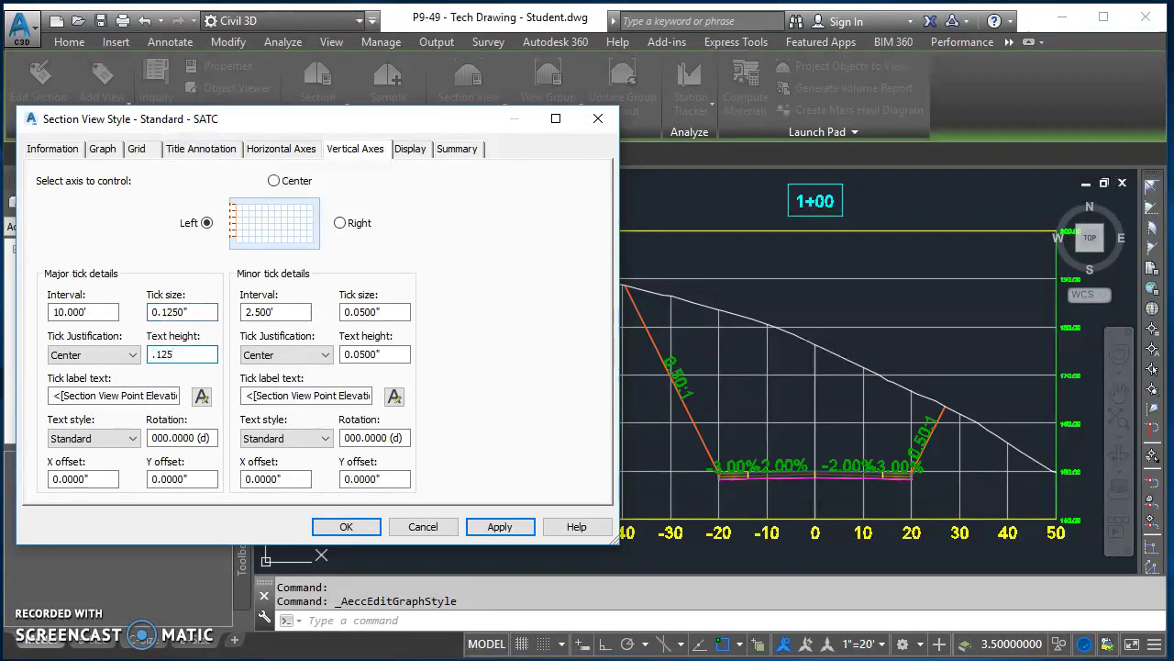
- Set the Section View Point Elevation precision to 1 in the left vertical axis major tick label
{"action": "left_click", "coordinate": [201, 398]}
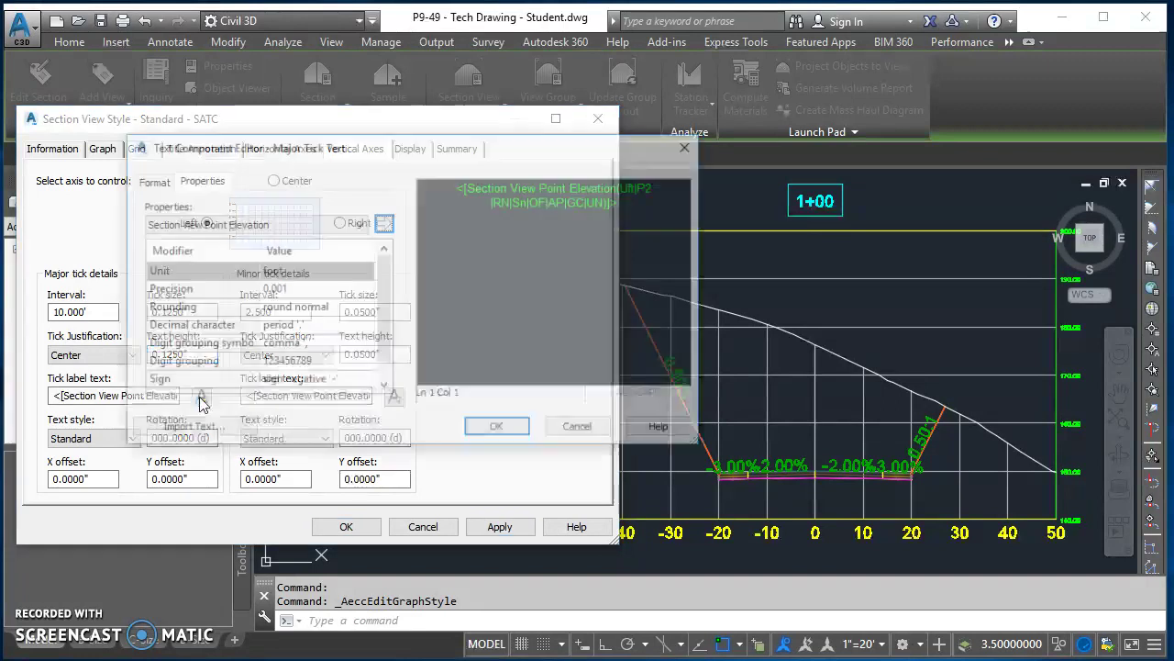
{"action": "left_click", "coordinate": [554, 193]}
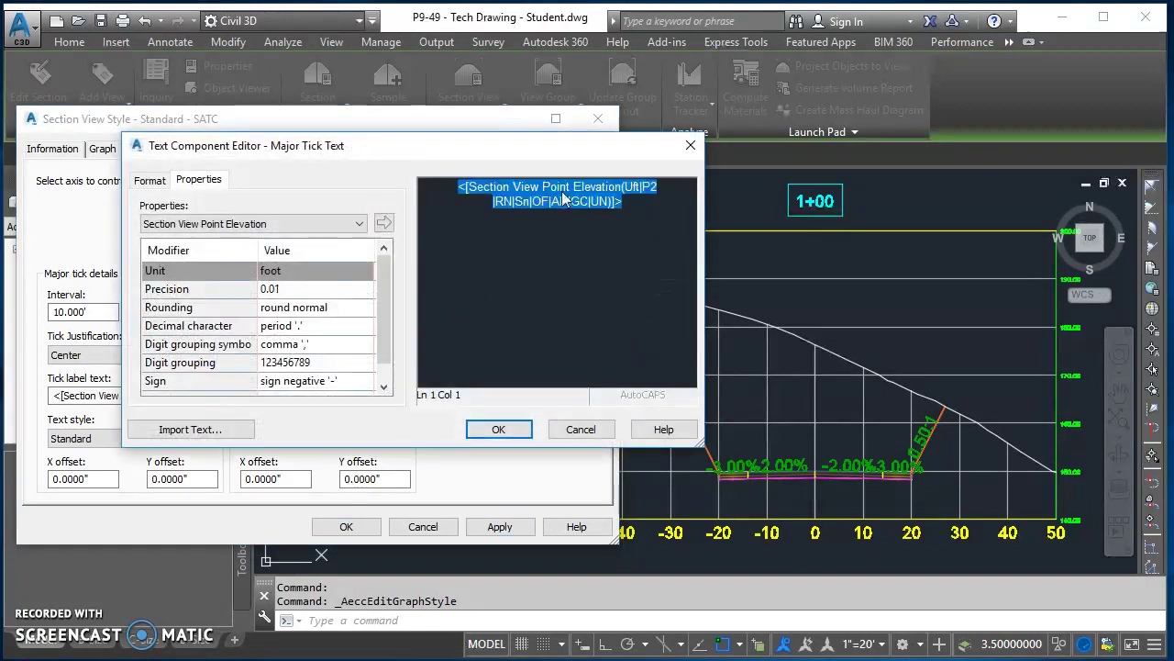
{"action": "left_click", "coordinate": [294, 289]}
{"action": "left_click", "coordinate": [290, 289]}
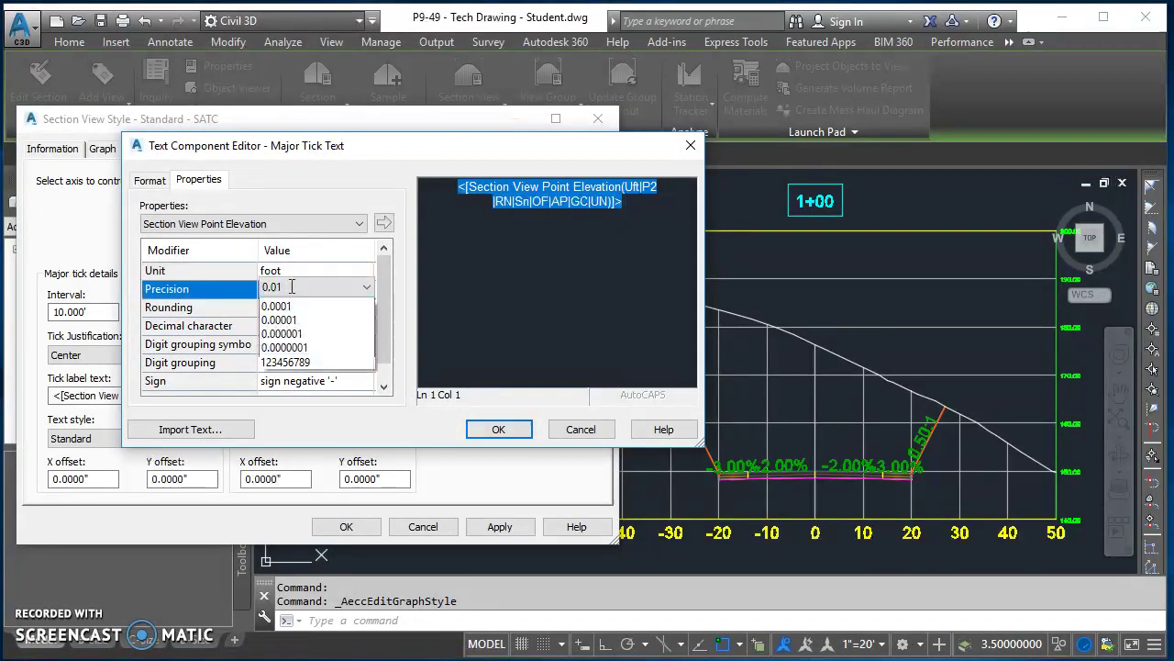
{"action": "scroll", "coordinate": [292, 311], "scroll_direction": "up", "scroll_amount": 3}
{"action": "left_click", "coordinate": [291, 307]}
{"action": "left_click", "coordinate": [385, 227]}
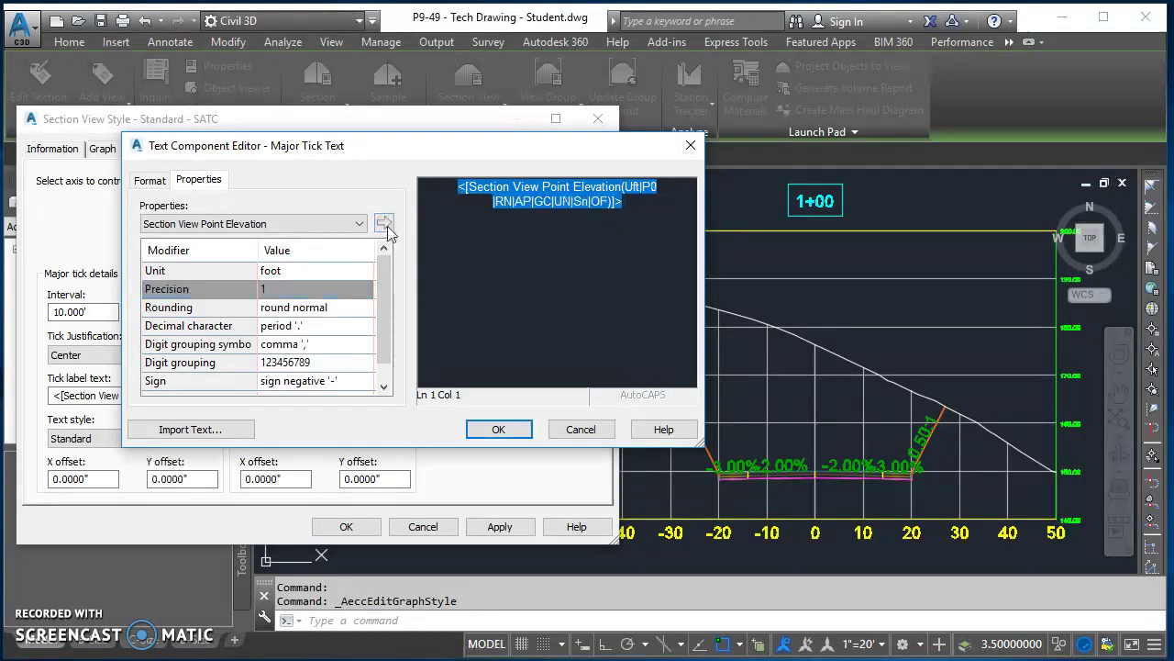
{"action": "left_click", "coordinate": [498, 429]}
- Set the left axis major tick text style to SATC-Annotative and its minor tick size to 0.0625", and apply the changes
{"action": "left_click", "coordinate": [129, 438]}
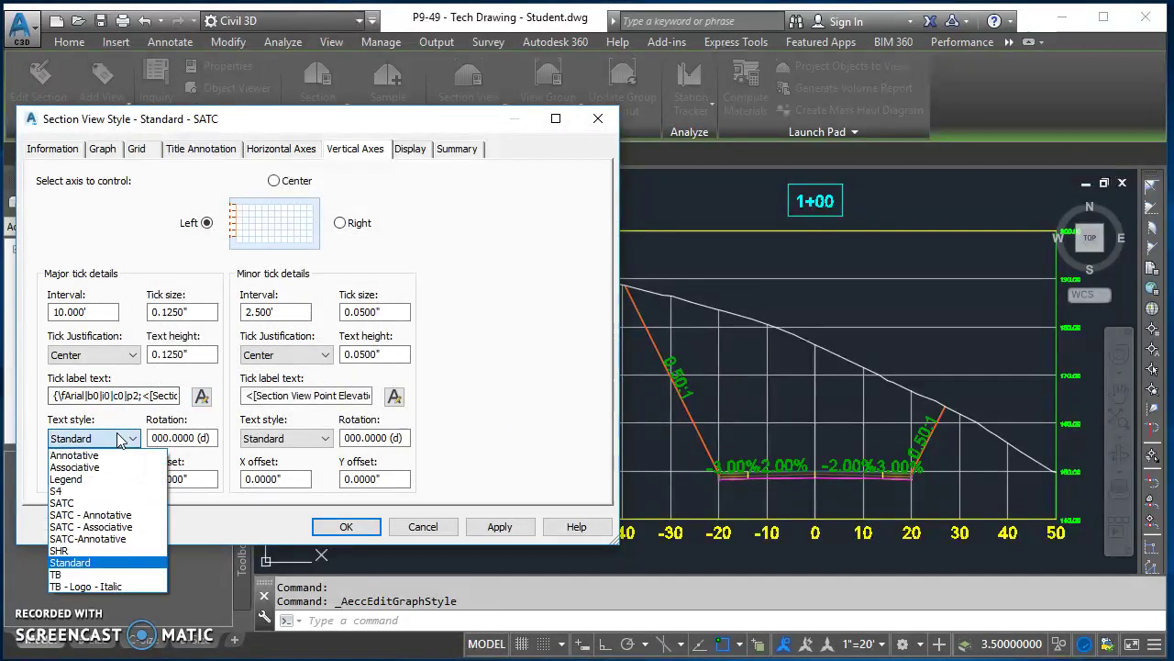
{"action": "left_click", "coordinate": [110, 541]}
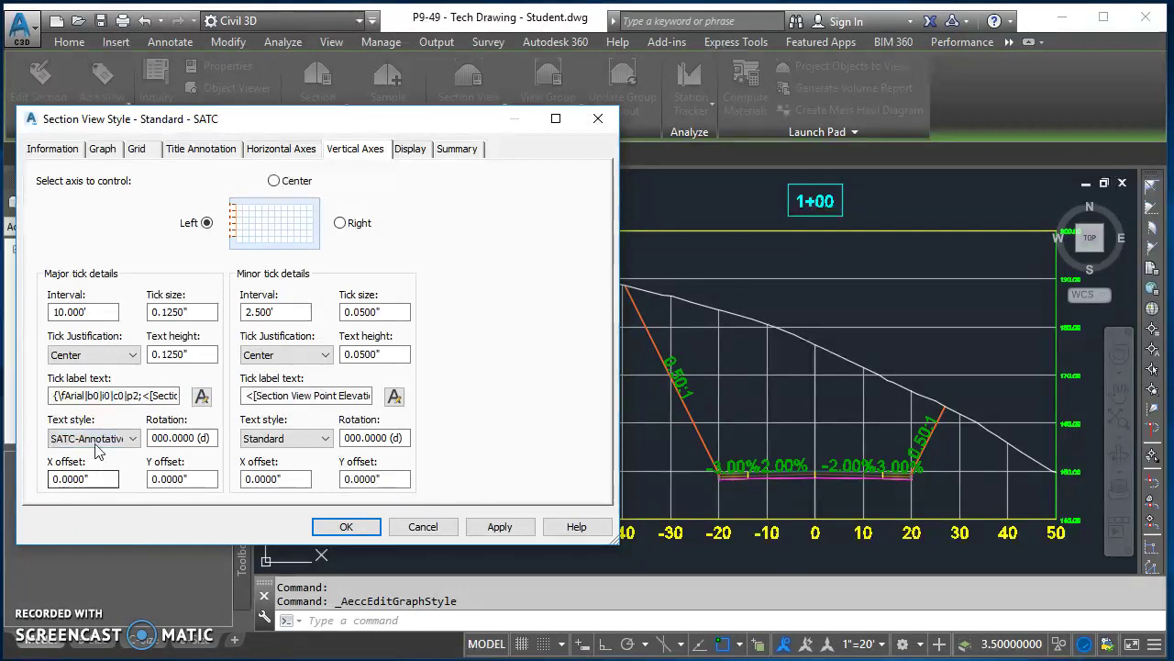
{"action": "double_click", "coordinate": [387, 312]}
{"action": "type", "text": ".0625"}
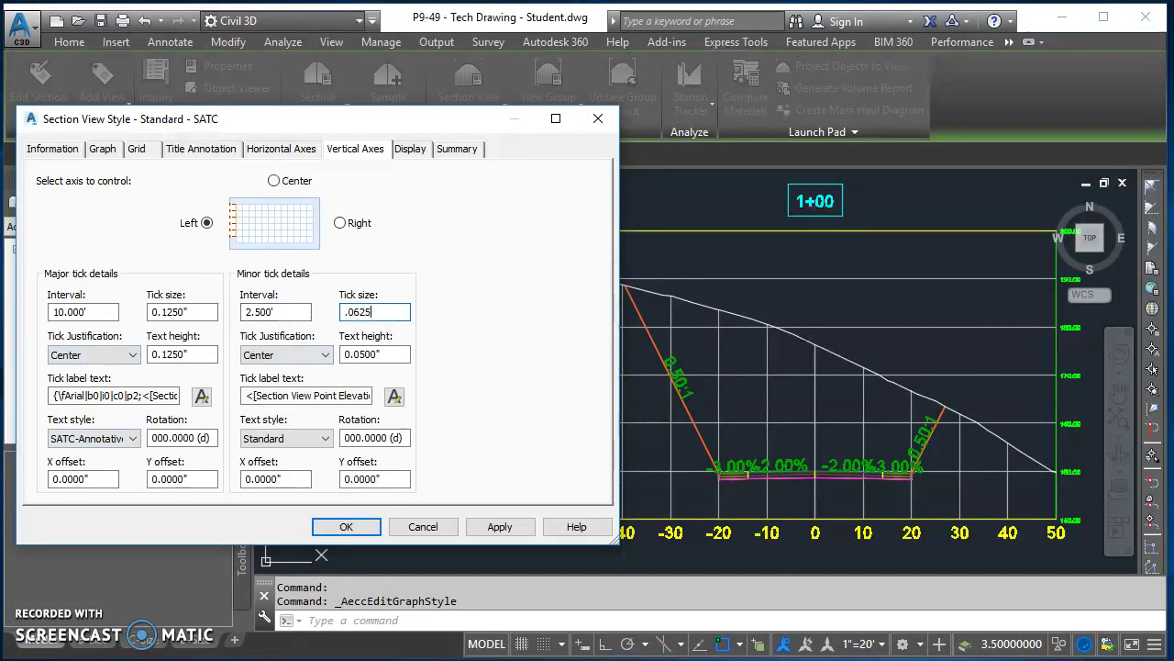
{"action": "key", "text": "Tab"}
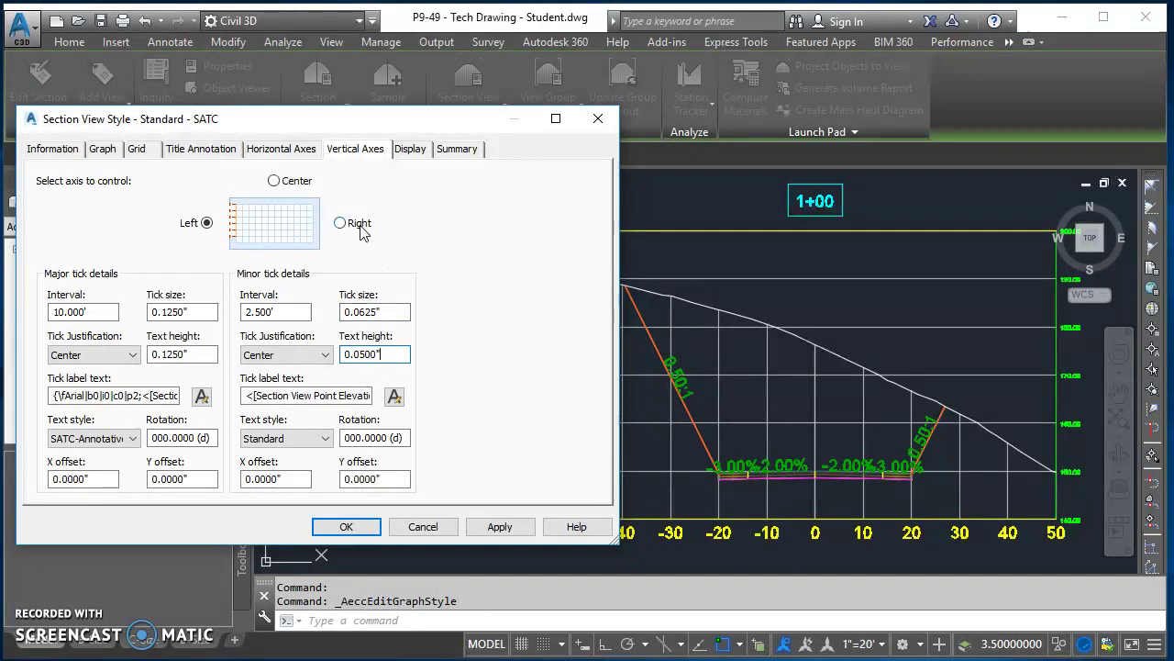
{"action": "left_click", "coordinate": [496, 530]}
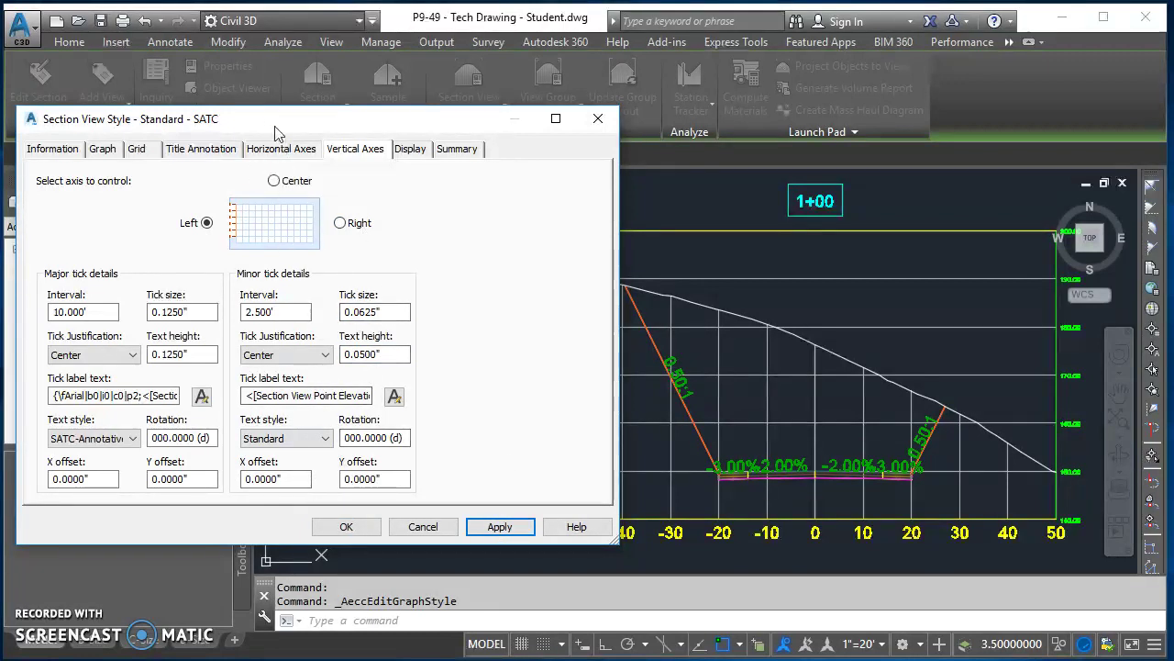
- Set the major tick size and text height of the right vertical axis to 0.125"
{"action": "left_click_drag", "start_coordinate": [274, 120], "coordinate": [294, 139]}
{"action": "left_click", "coordinate": [361, 243]}
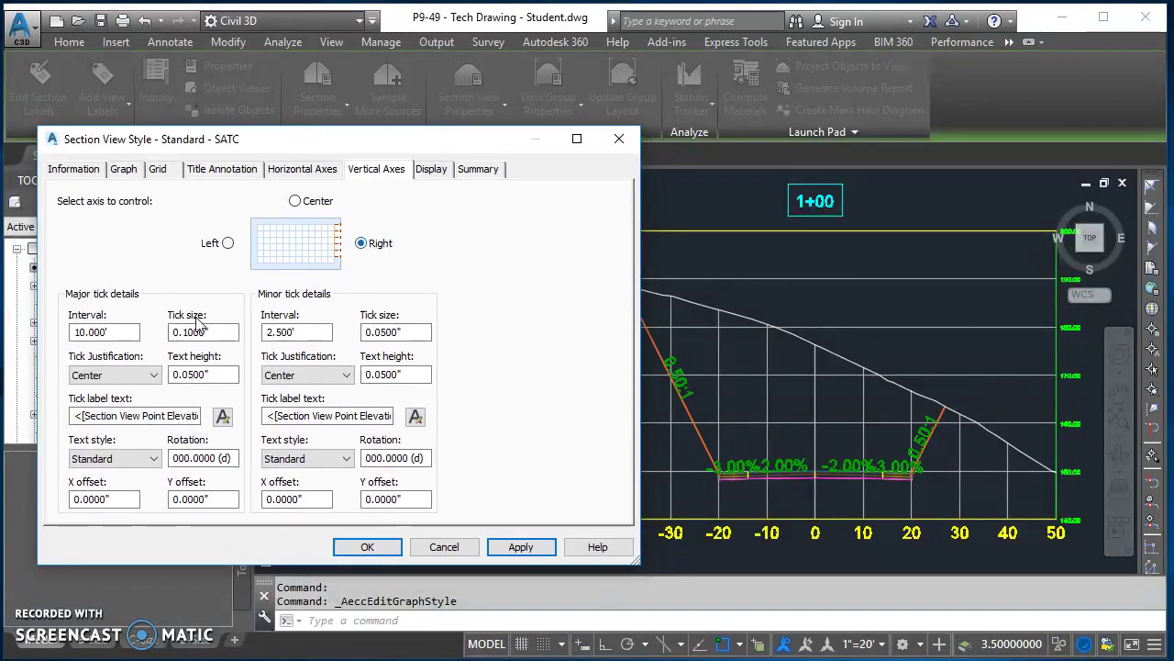
{"action": "left_click", "coordinate": [220, 331]}
{"action": "double_click", "coordinate": [220, 331]}
{"action": "type", "text": ".125"}
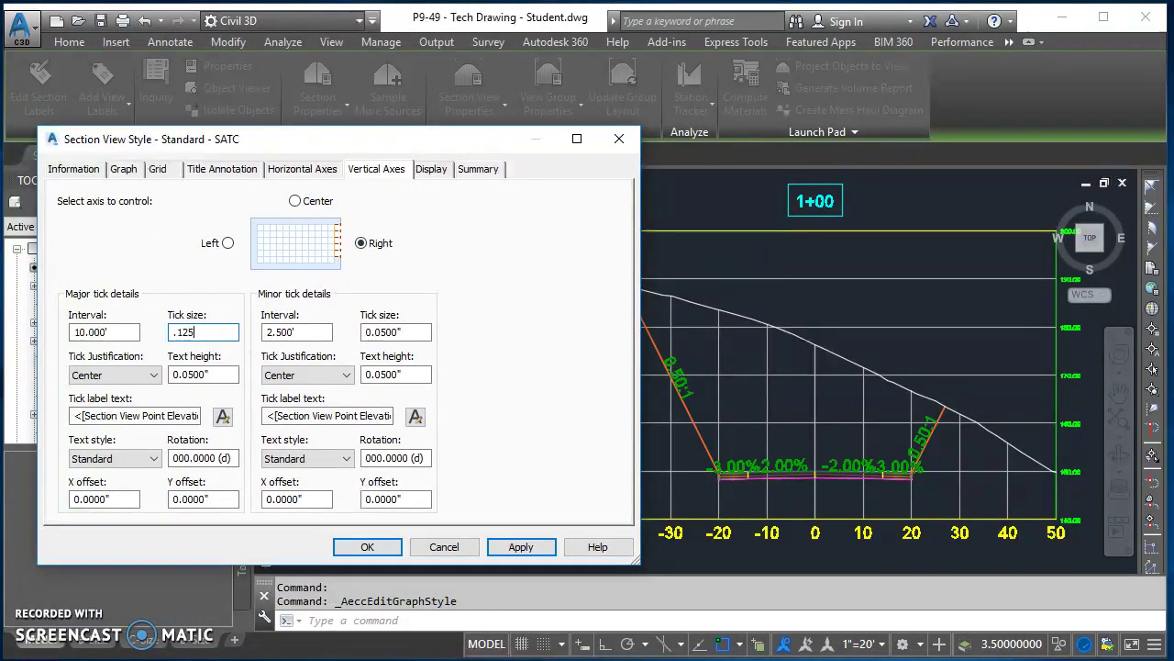
{"action": "double_click", "coordinate": [227, 375]}
{"action": "type", "text": ".1"}
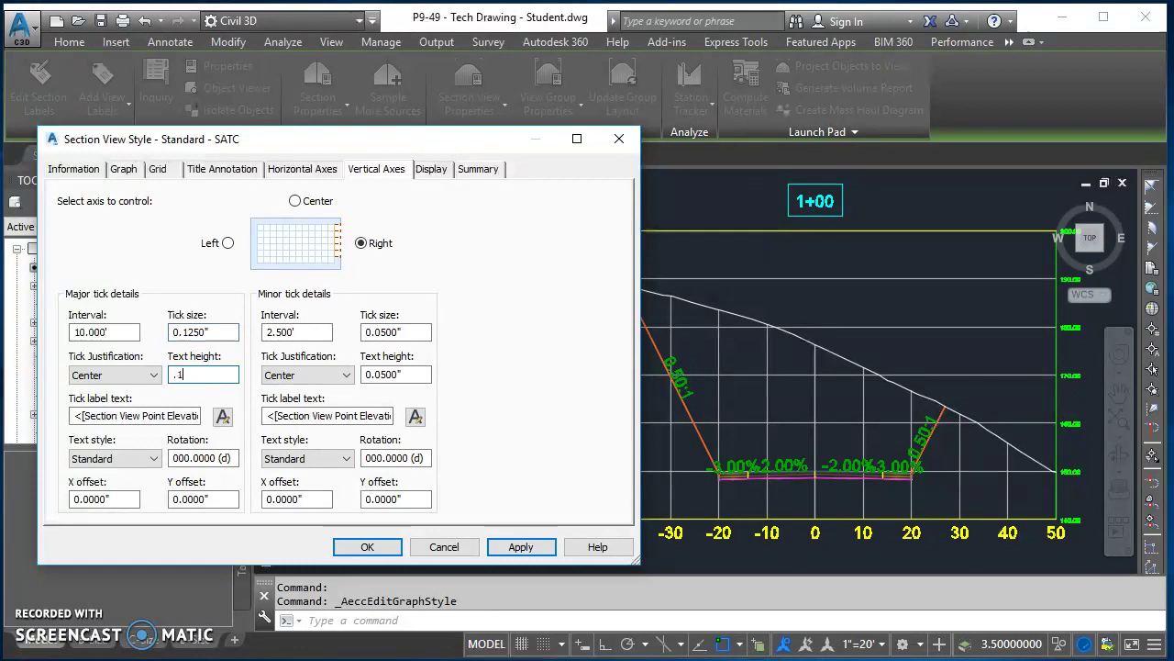
{"action": "type", "text": "25"}
- Set the Section View Point Elevation precision to 1 in the right vertical axis major tick label
{"action": "left_click", "coordinate": [222, 416]}
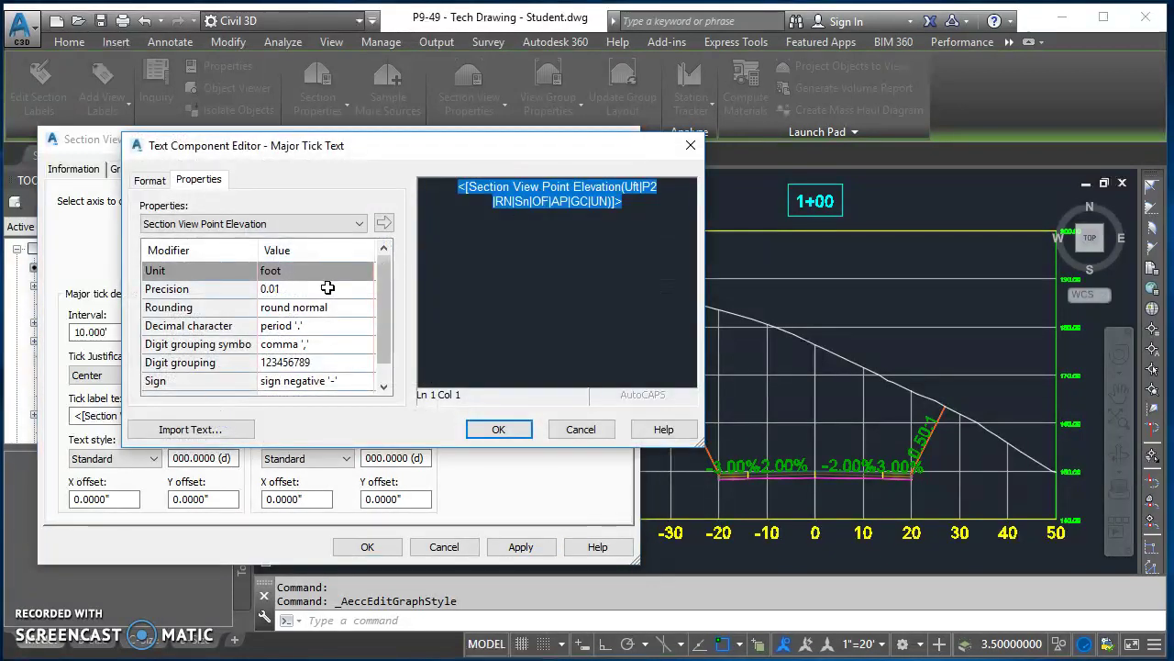
{"action": "left_click", "coordinate": [328, 288]}
{"action": "left_click", "coordinate": [323, 293]}
{"action": "left_click", "coordinate": [302, 306]}
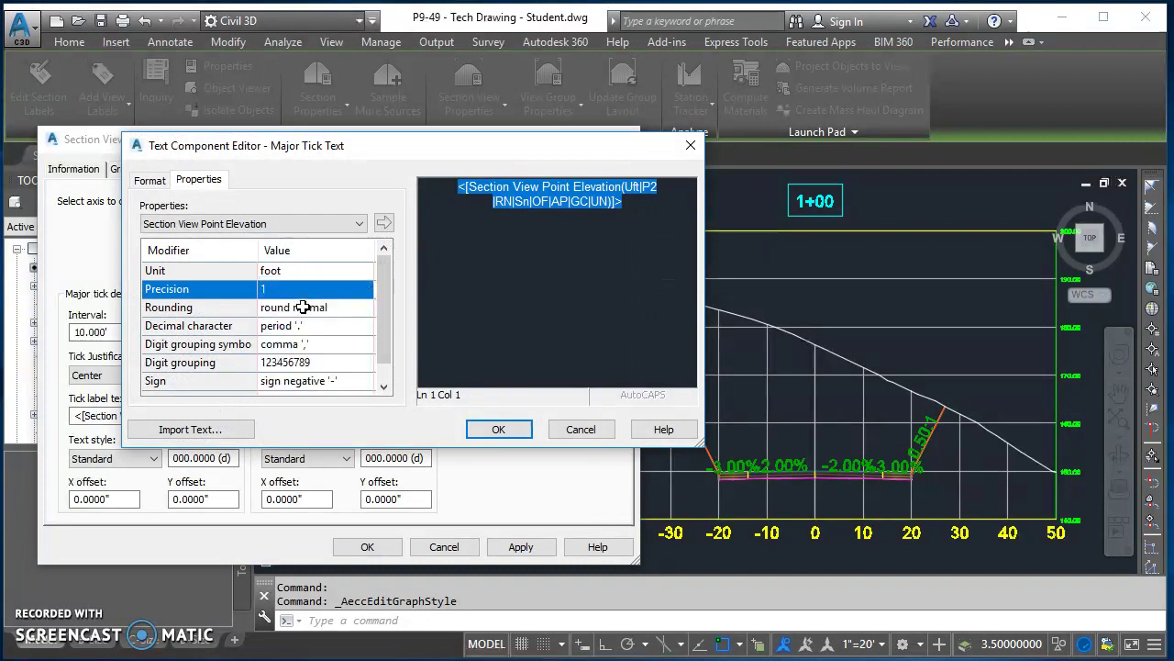
{"action": "left_click", "coordinate": [384, 224]}
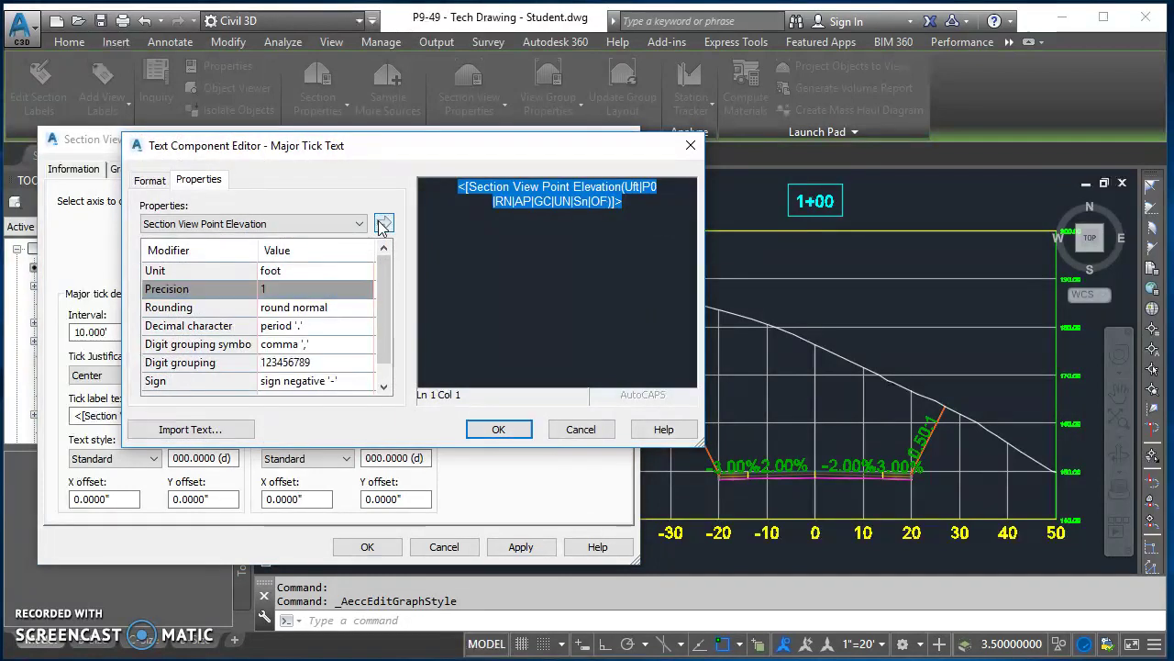
{"action": "left_click", "coordinate": [504, 435]}
- Set the right axis major tick text style to SATC-Annotative and its minor tick size to 0.0625", and apply the changes
{"action": "left_click", "coordinate": [144, 459]}
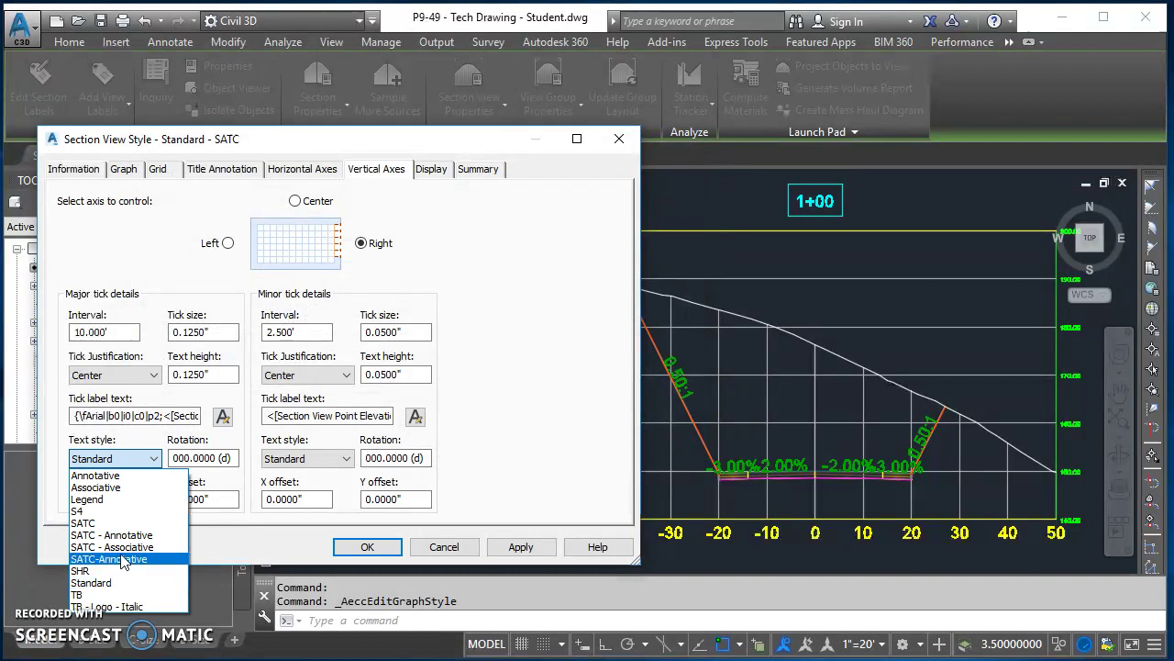
{"action": "left_click", "coordinate": [124, 559]}
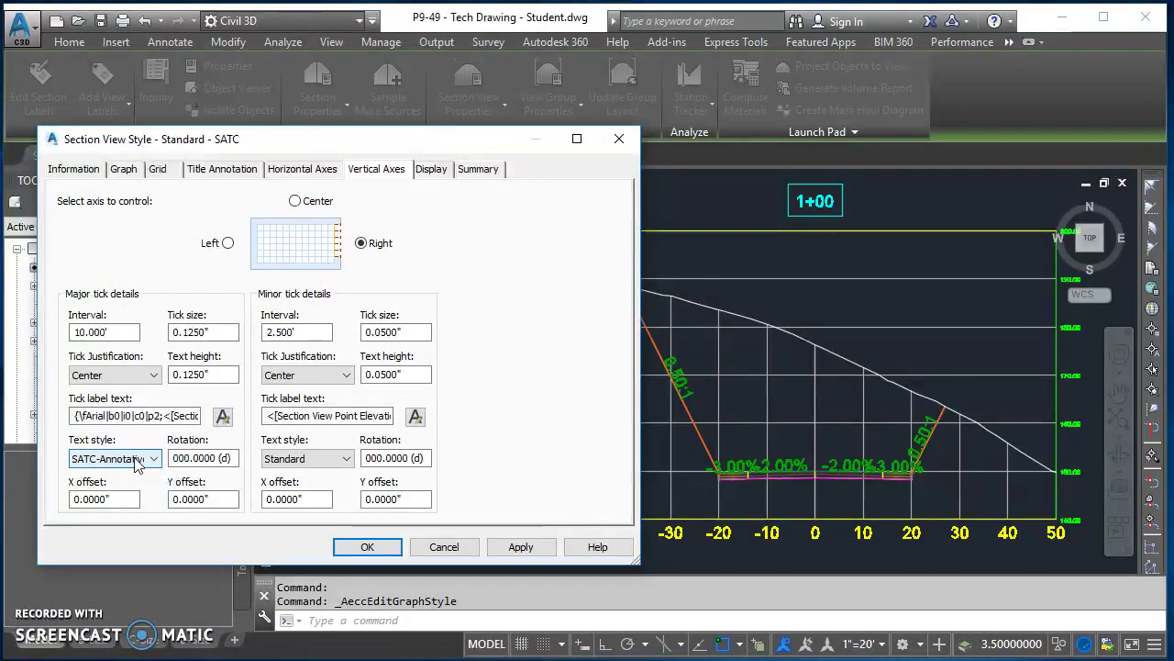
{"action": "double_click", "coordinate": [420, 332]}
{"action": "type", "text": "."}
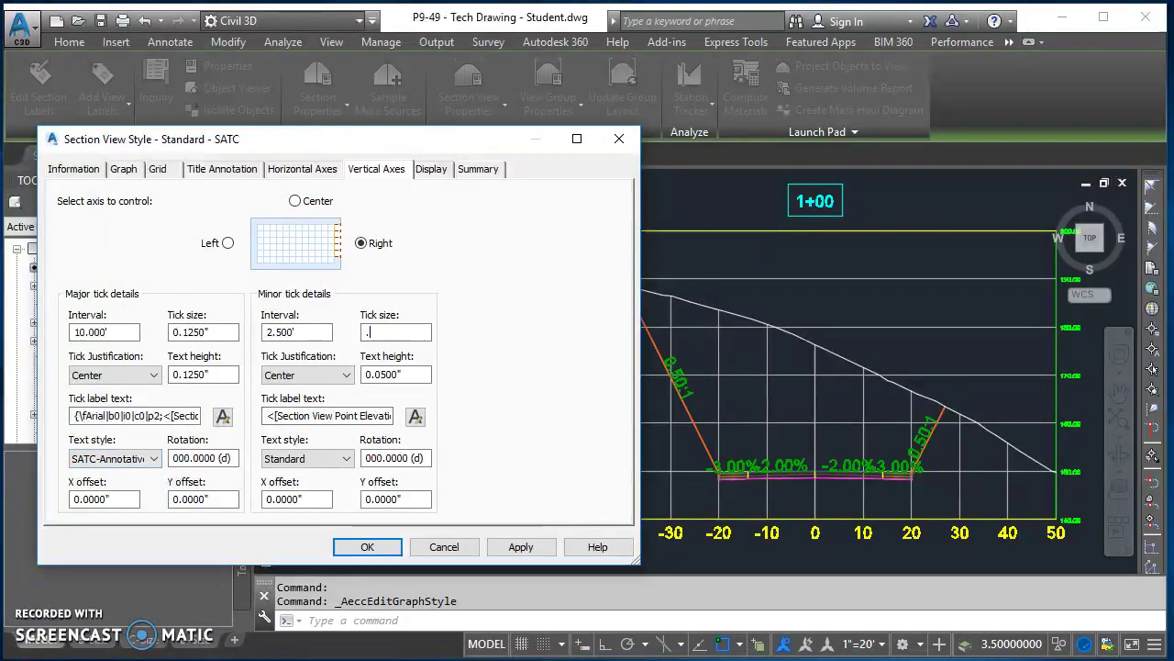
{"action": "type", "text": "0625"}
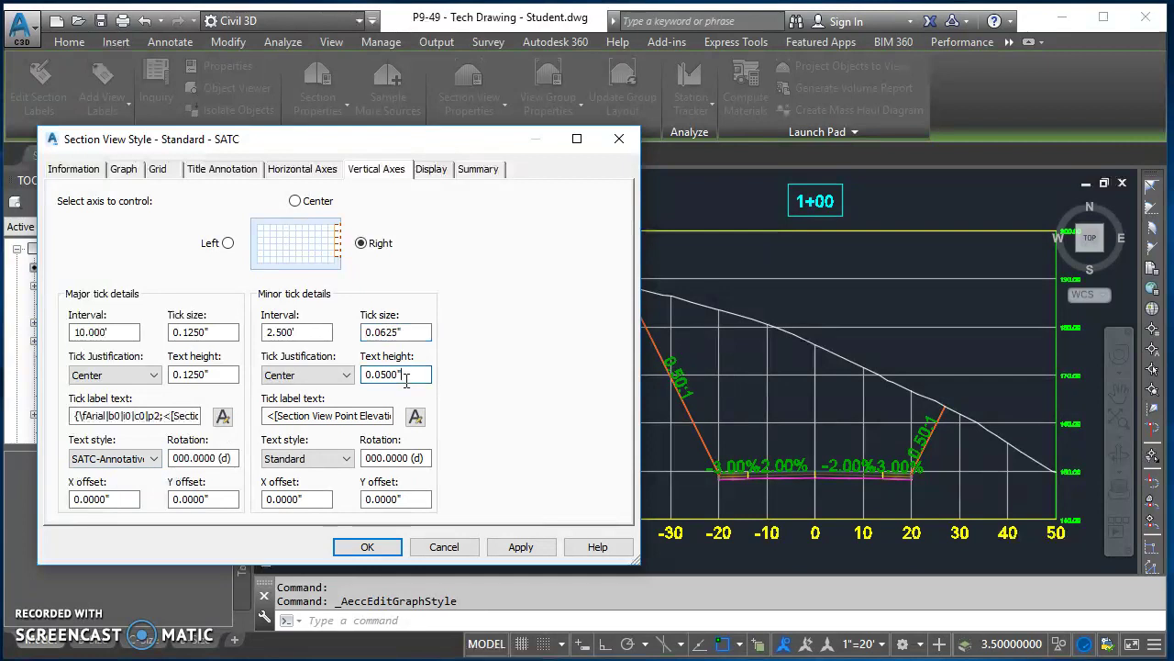
{"action": "left_click", "coordinate": [431, 173]}
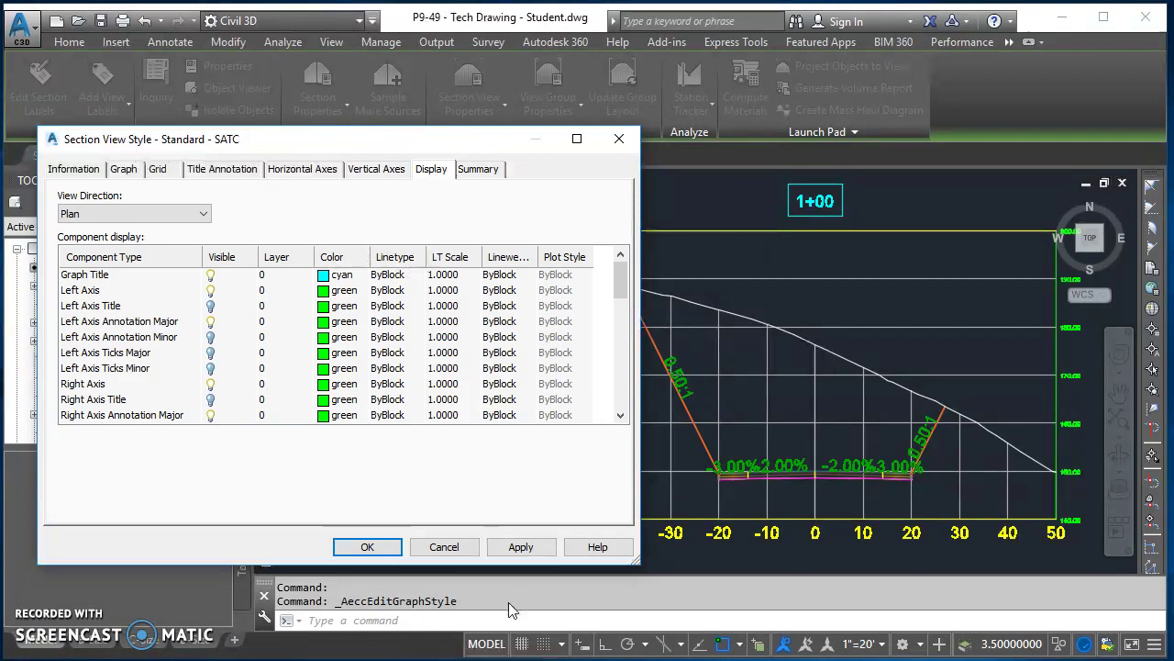
{"action": "left_click", "coordinate": [520, 546]}
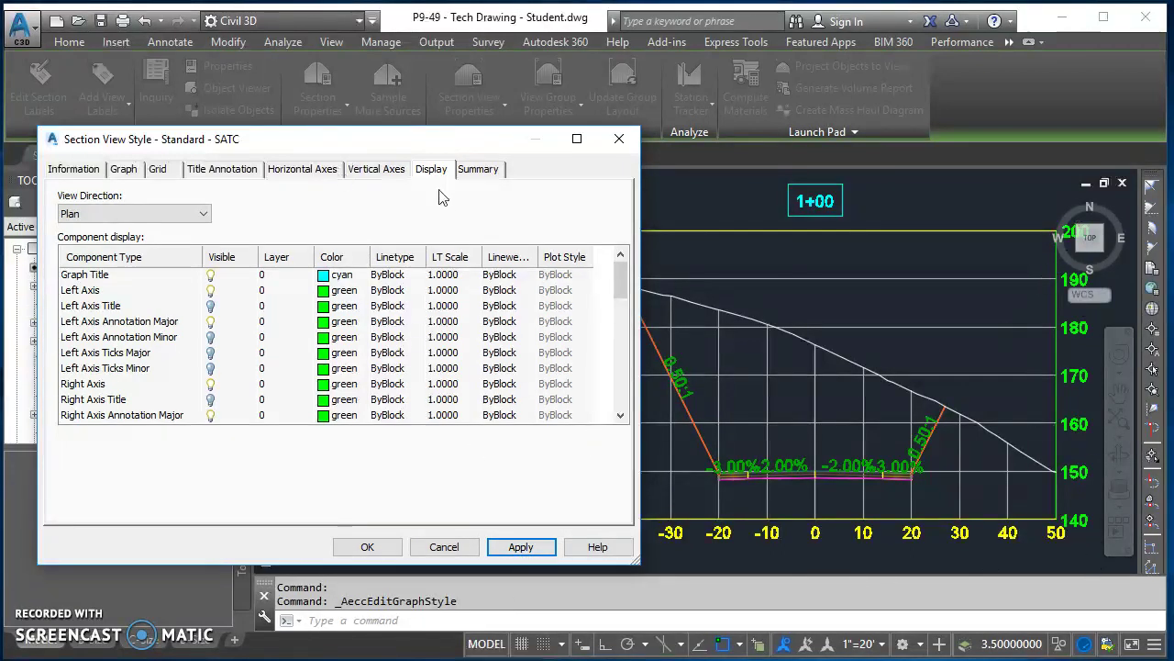
- Turn off visibility of the Grid Horizontal Major and Grid Vertical Major components and accept the section view style
{"action": "left_click_drag", "start_coordinate": [620, 277], "coordinate": [622, 393]}
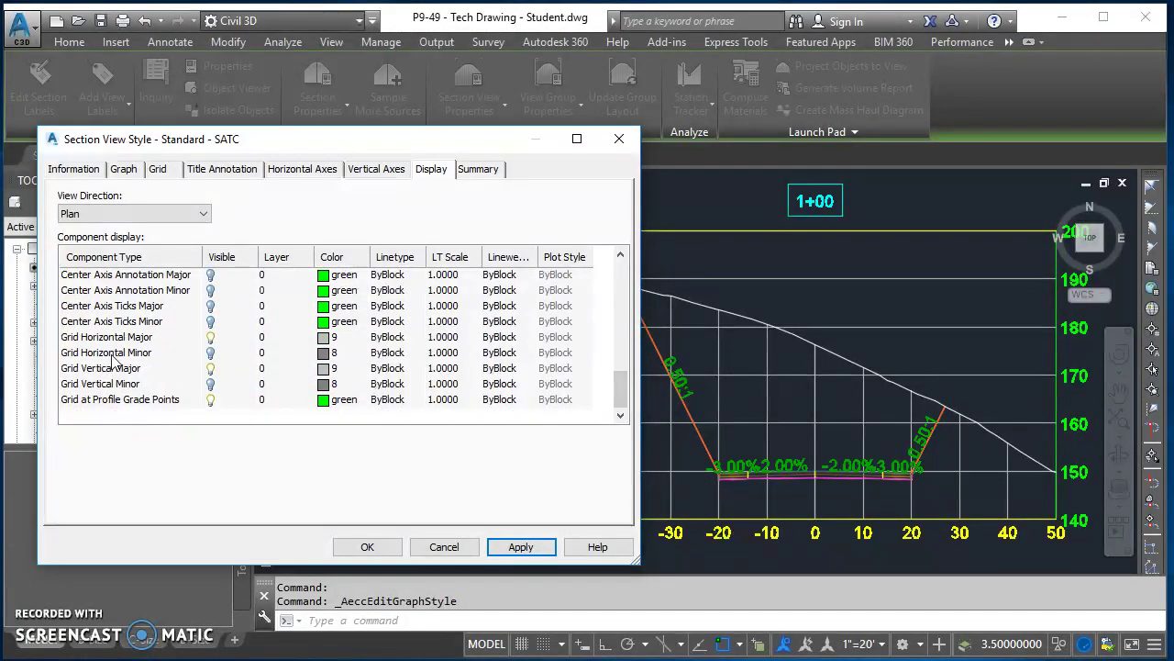
{"action": "left_click", "coordinate": [211, 338]}
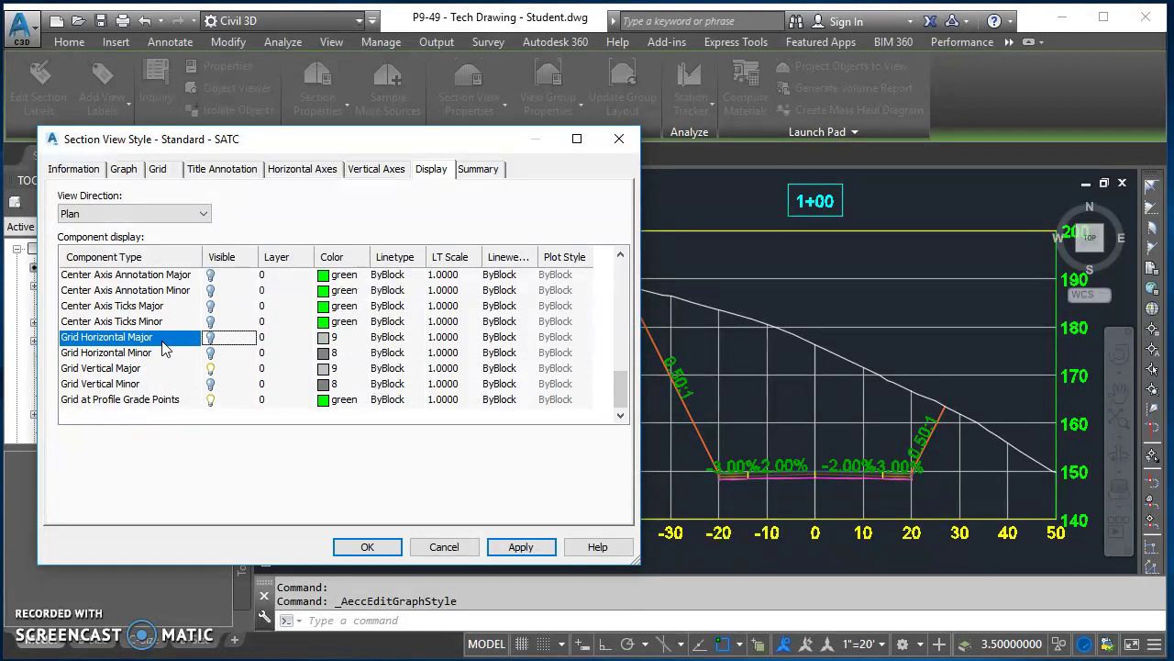
{"action": "left_click", "coordinate": [521, 545]}
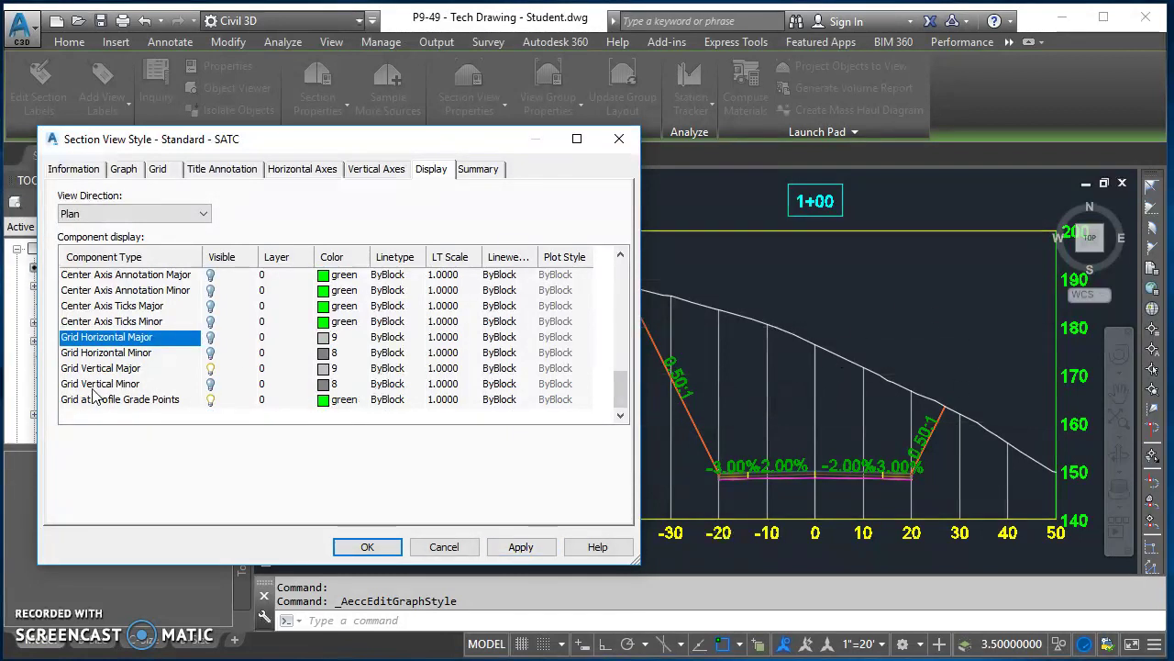
{"action": "left_click", "coordinate": [211, 368]}
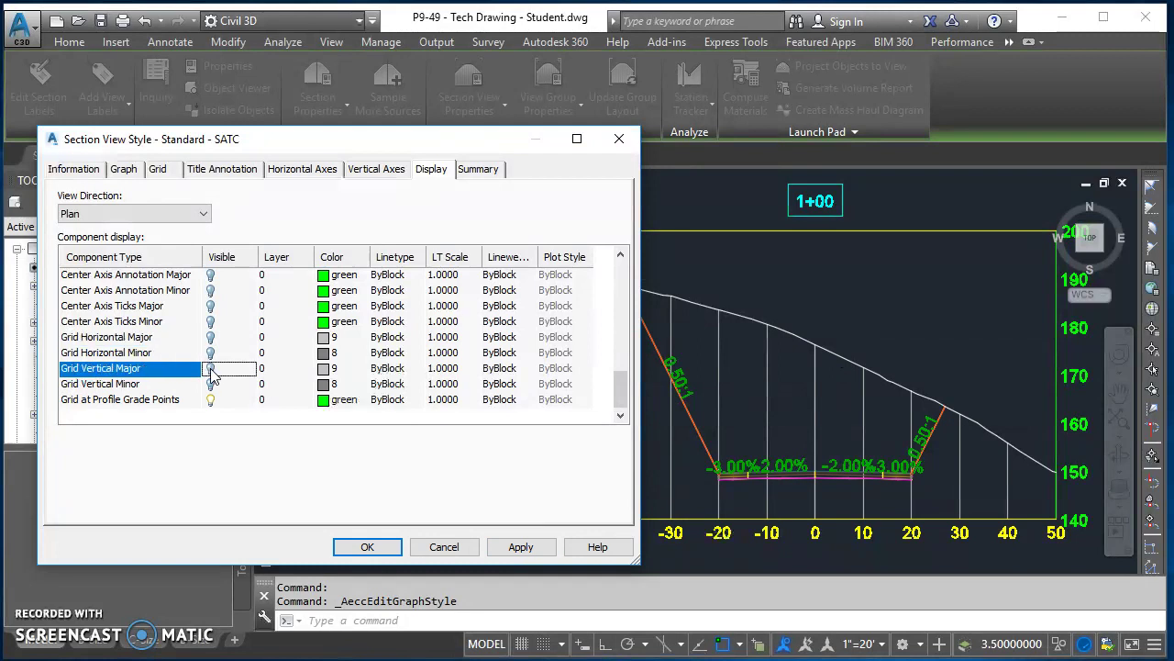
{"action": "left_click", "coordinate": [523, 549]}
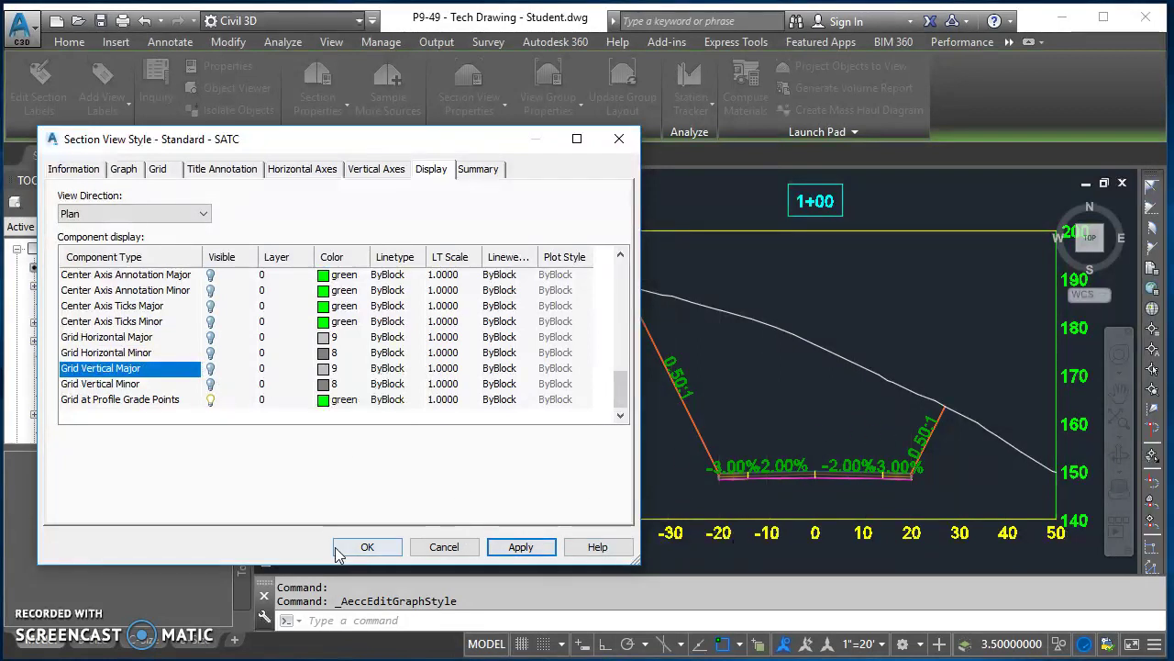
{"action": "left_click", "coordinate": [367, 548]}
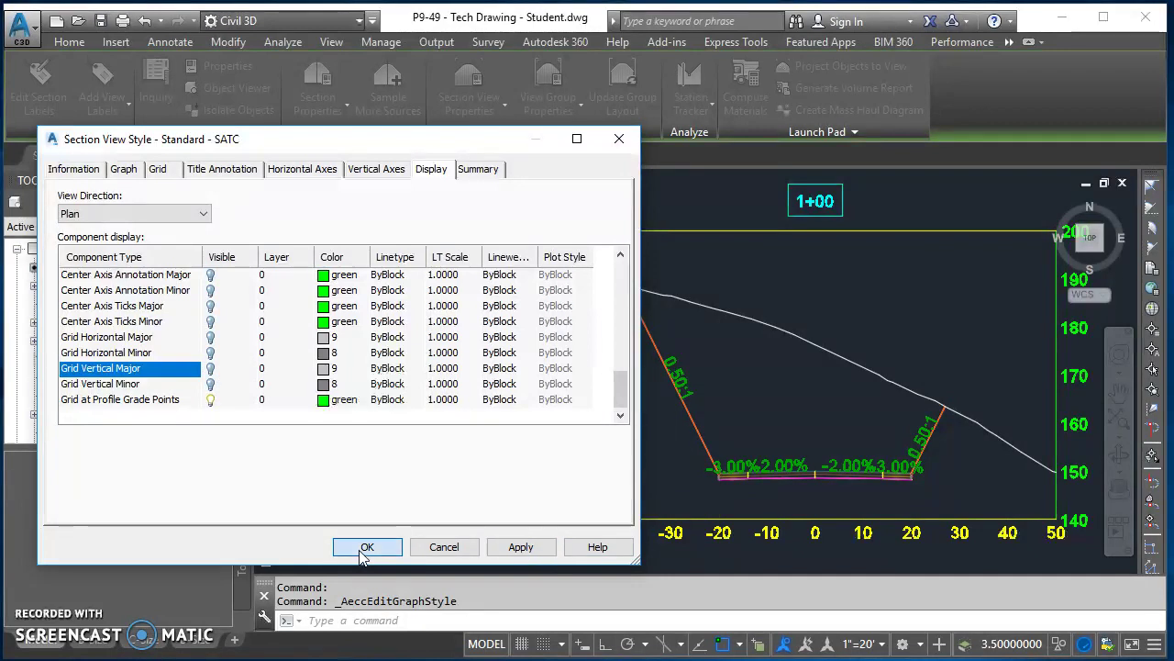
{"action": "middle_click_drag", "start_coordinate": [813, 428], "coordinate": [651, 427]}
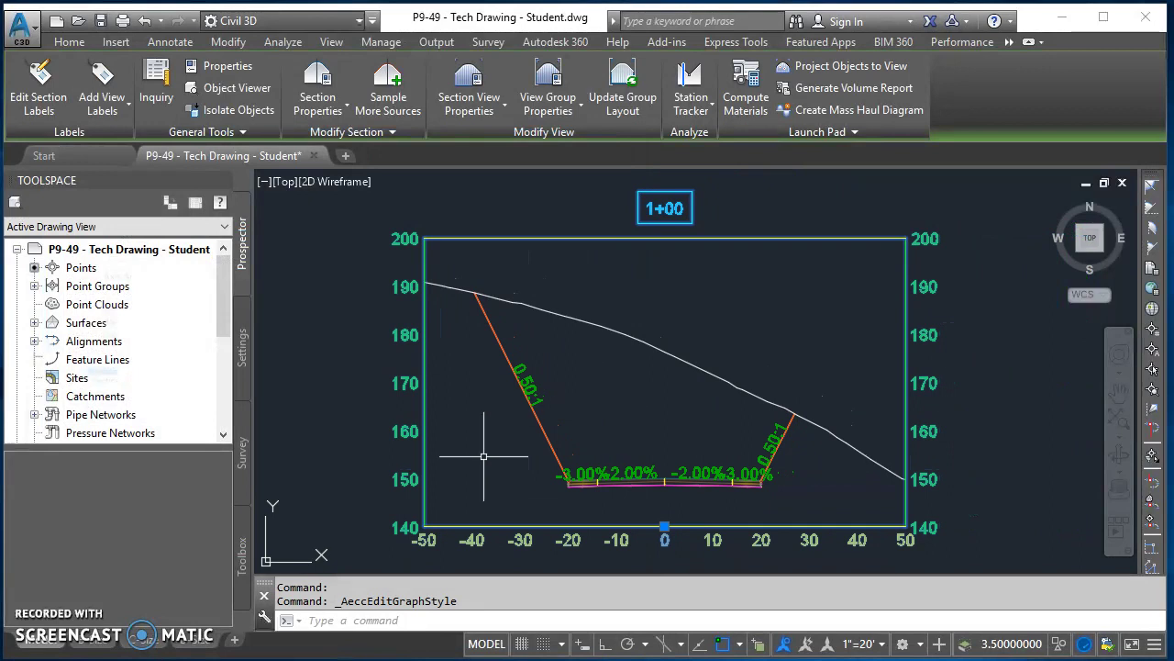